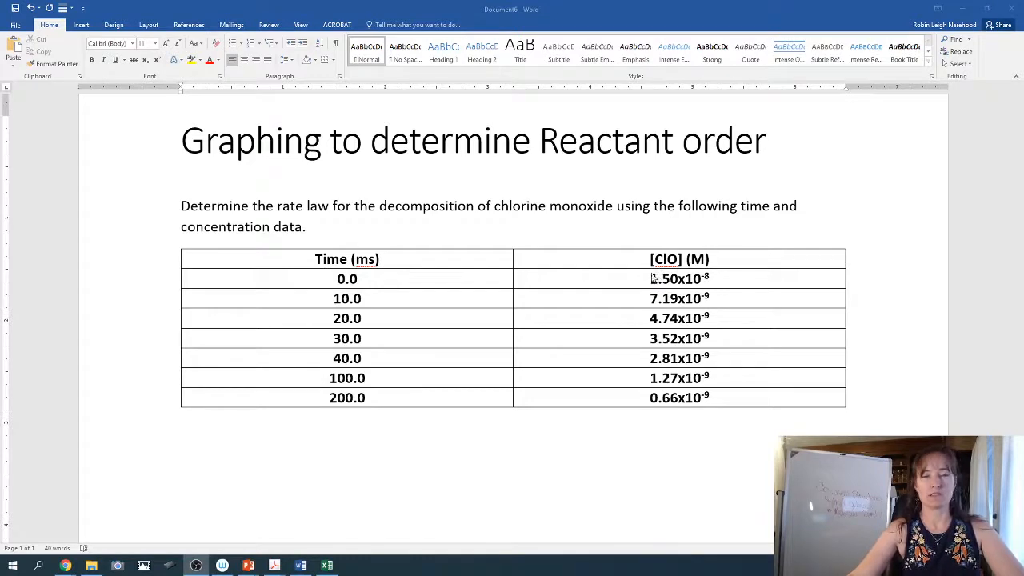
Add an indented line between the problem statement and the data table reading "2 ClO (g) →".
{"action": "left_click", "coordinate": [327, 239]}
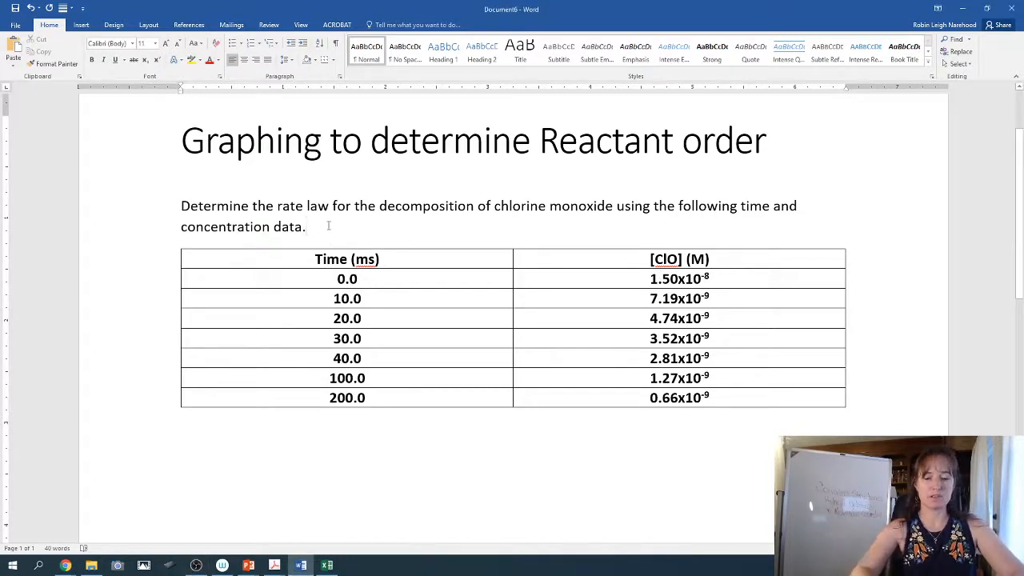
{"action": "key", "text": "Return"}
{"action": "key", "text": "Tab"}
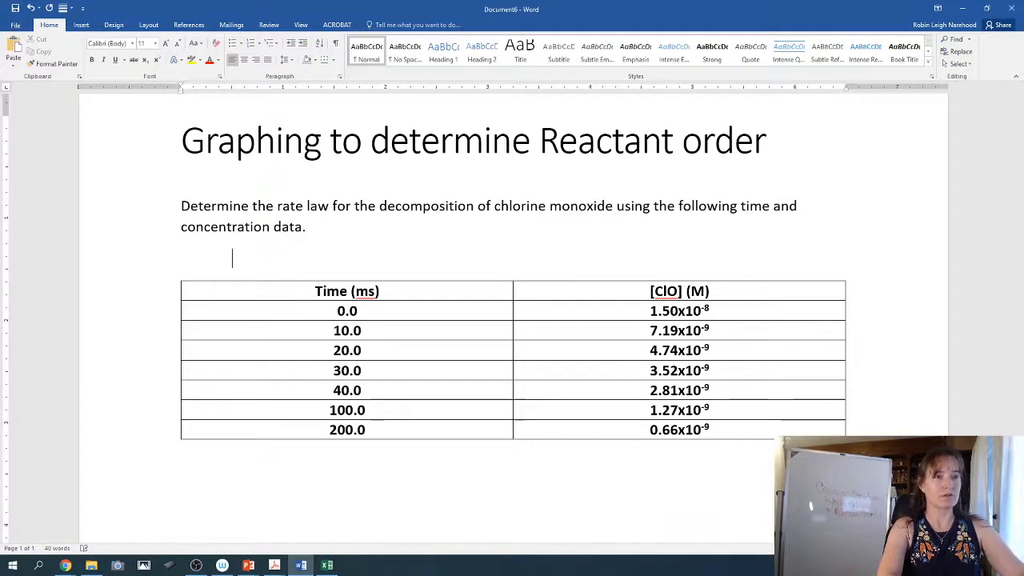
{"action": "type", "text": "2 "}
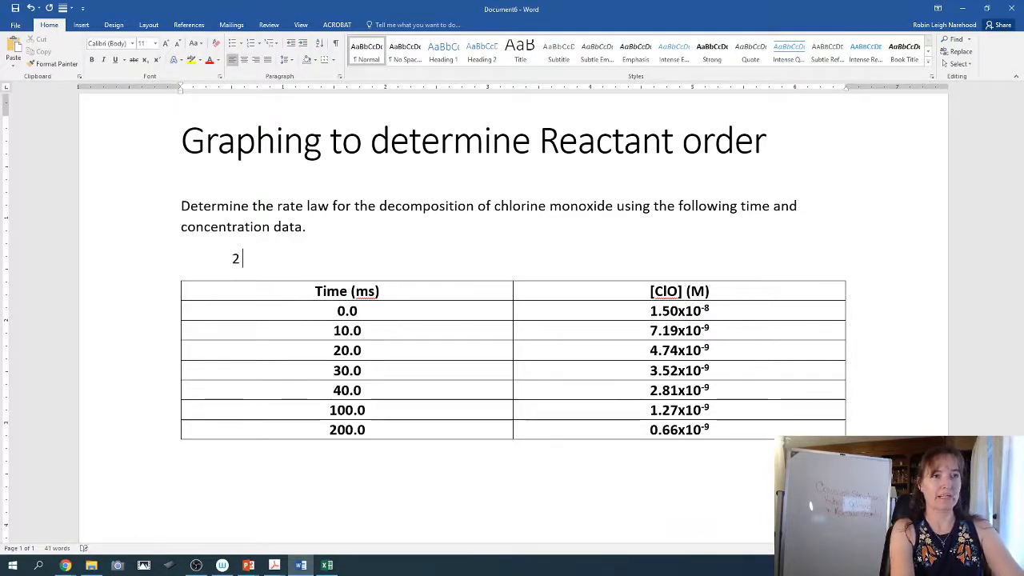
{"action": "type", "text": "ClO "}
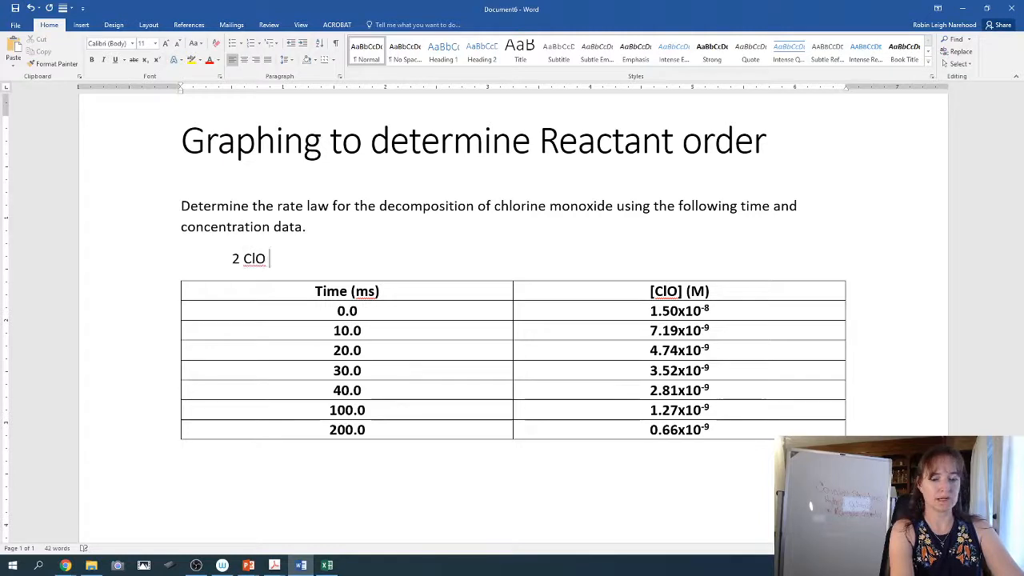
{"action": "type", "text": "gg"}
{"action": "key", "text": "BackSpace"}
{"action": "key", "text": "BackSpace"}
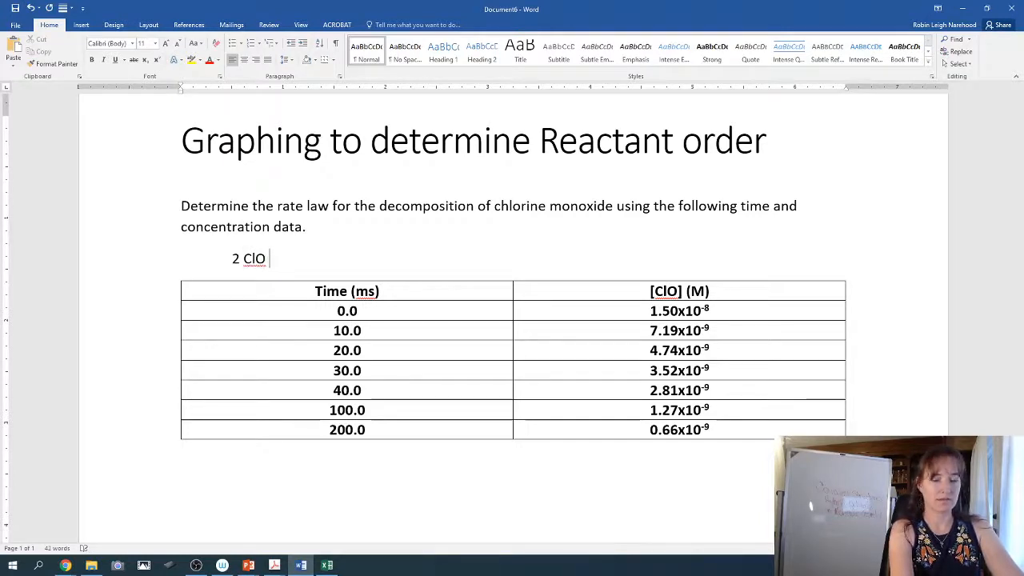
{"action": "type", "text": "(g)"}
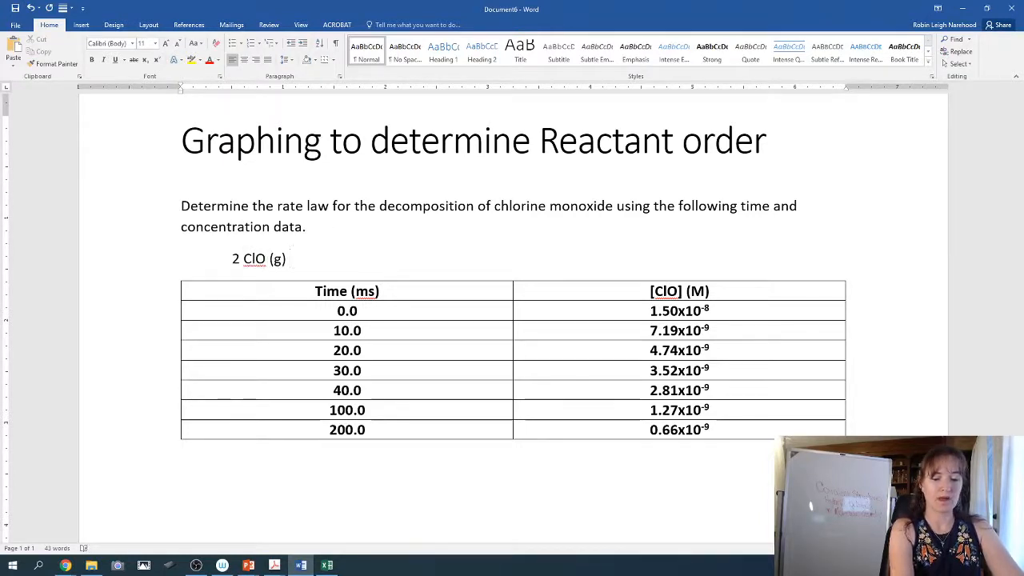
{"action": "type", "text": " --"}
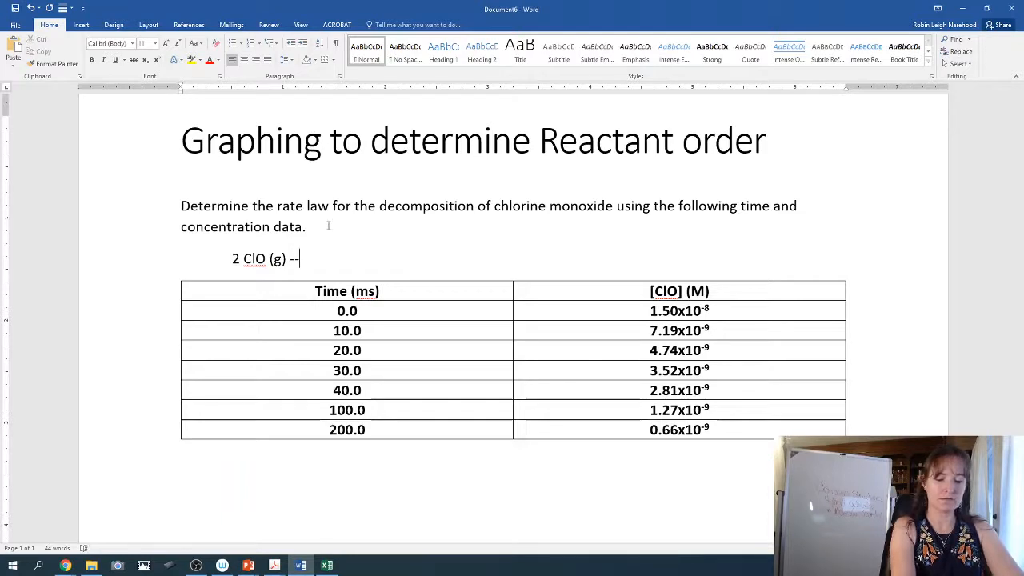
{"action": "type", "text": ">"}
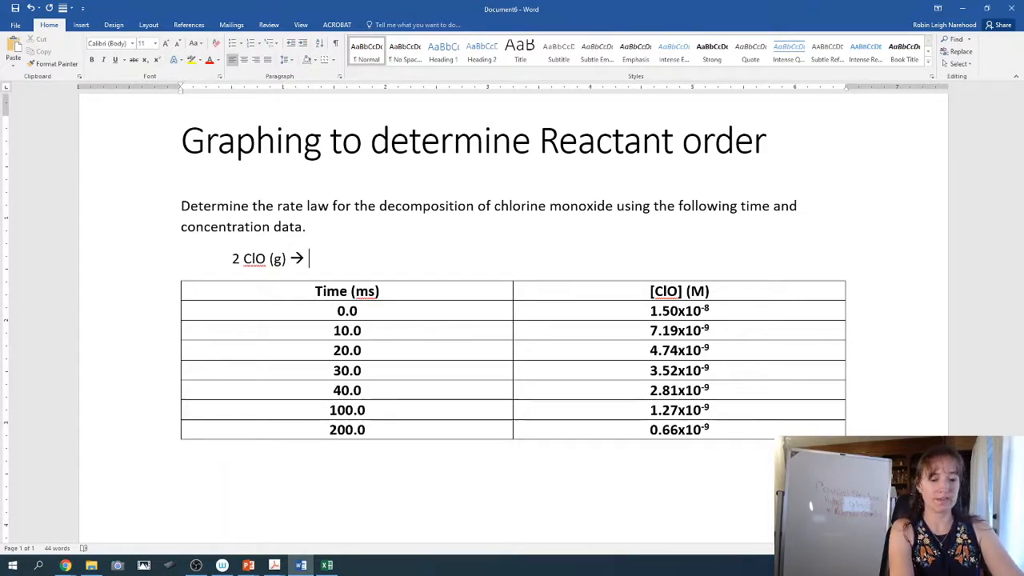
Complete the reaction equation with the products "Cl2(g) + O2(g)", formatting both 2s after Cl and O as subscripts.
{"action": "type", "text": "Cl"}
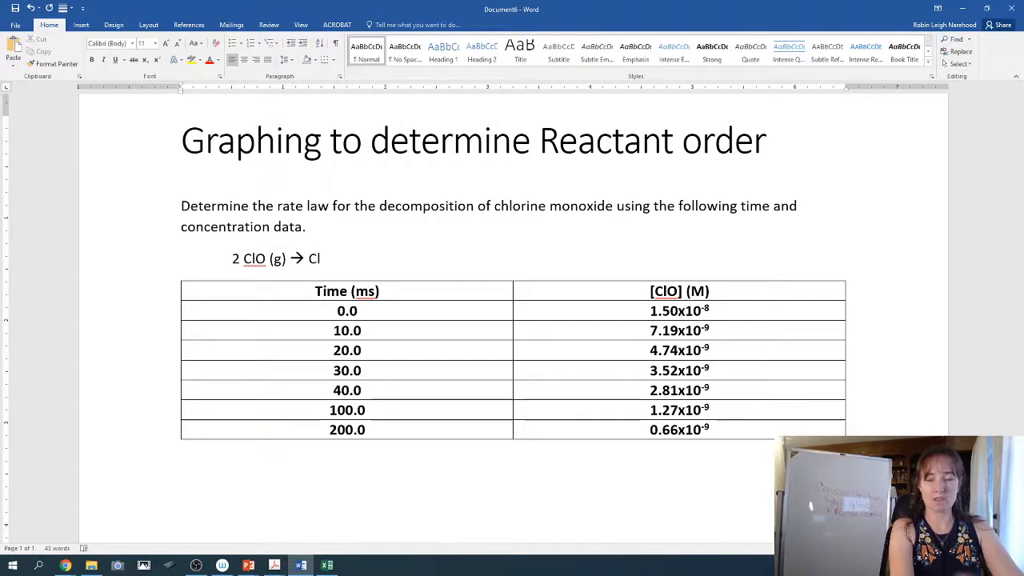
{"action": "left_click", "coordinate": [145, 61]}
{"action": "type", "text": "2"}
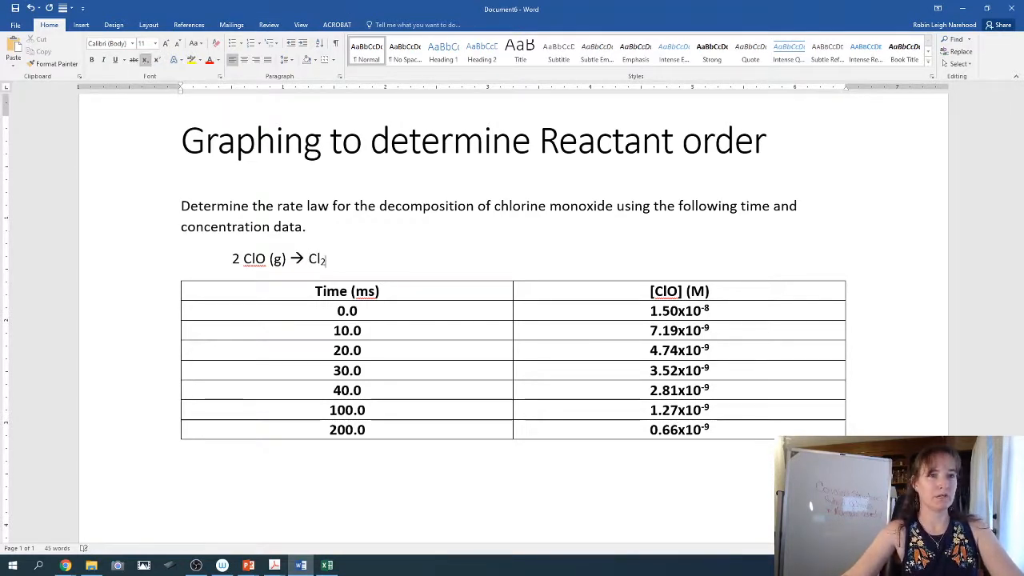
{"action": "left_click", "coordinate": [144, 61]}
{"action": "type", "text": "(g) + O"}
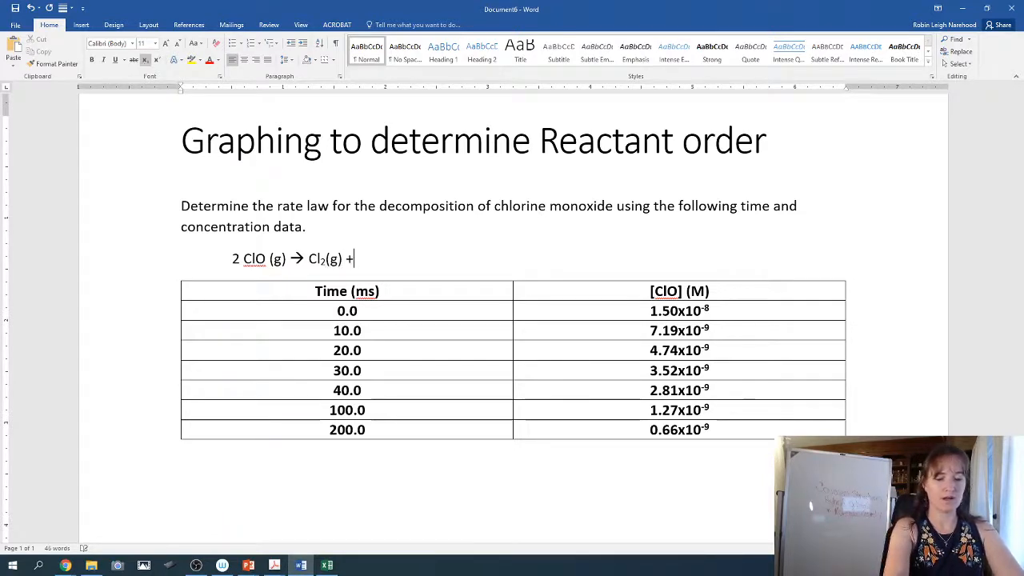
{"action": "left_click", "coordinate": [147, 60]}
{"action": "type", "text": "2"}
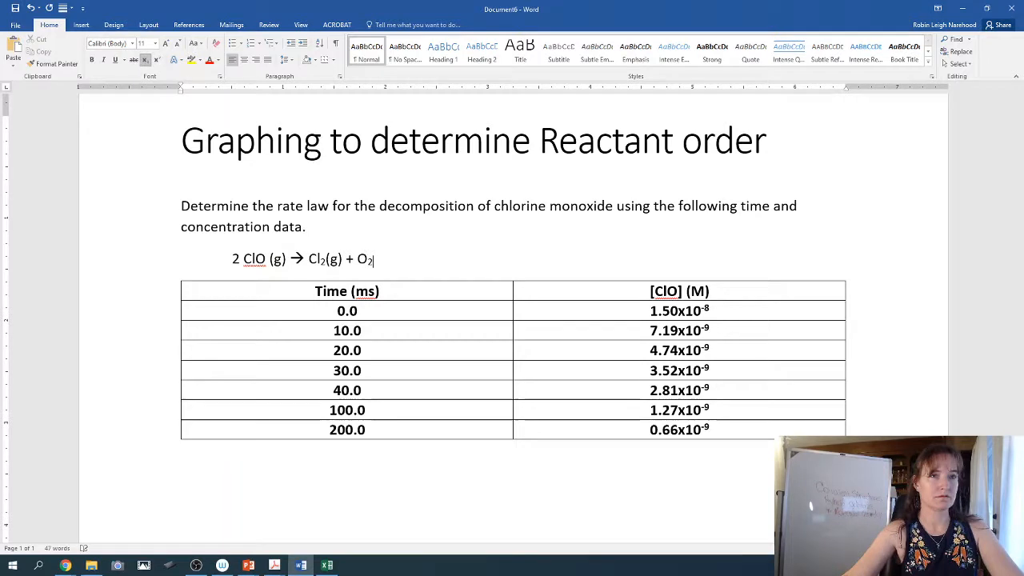
{"action": "left_click", "coordinate": [149, 60]}
{"action": "type", "text": "(g)"}
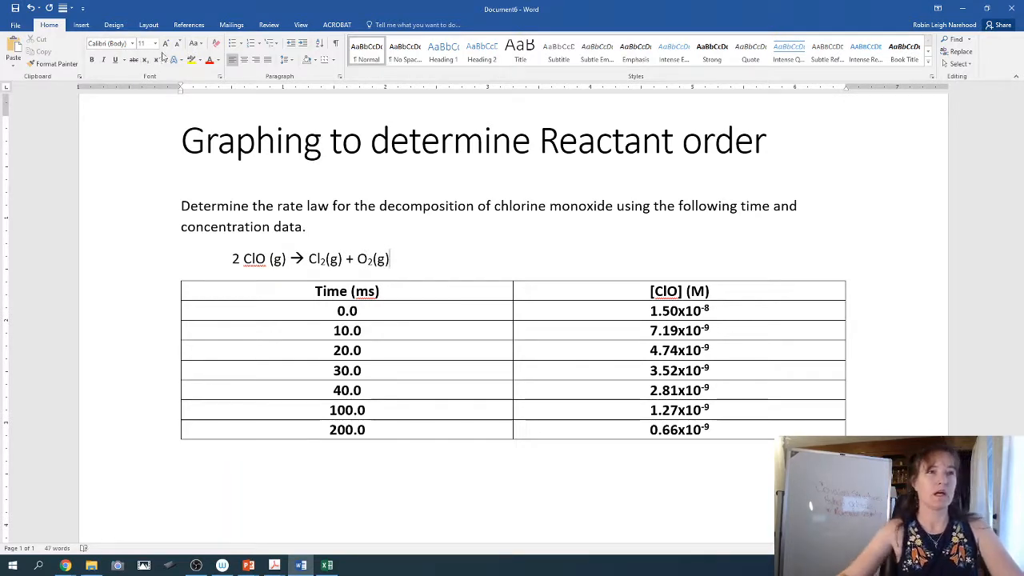
Write the rate law "Rate = k[ClO]m" below the data table, with the exponent m in superscript.
{"action": "left_click", "coordinate": [331, 476]}
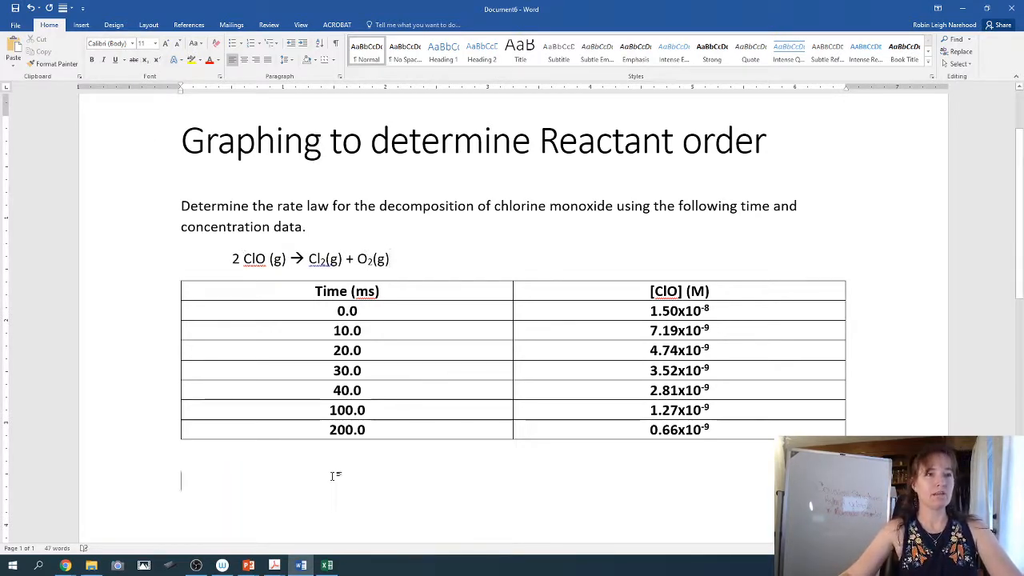
{"action": "type", "text": "Rate"}
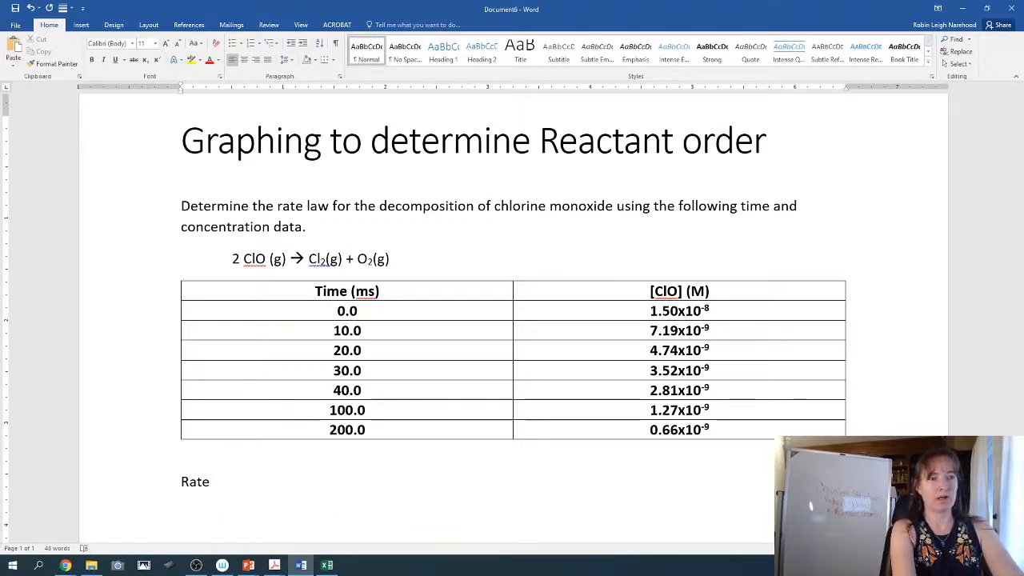
{"action": "type", "text": " = k"}
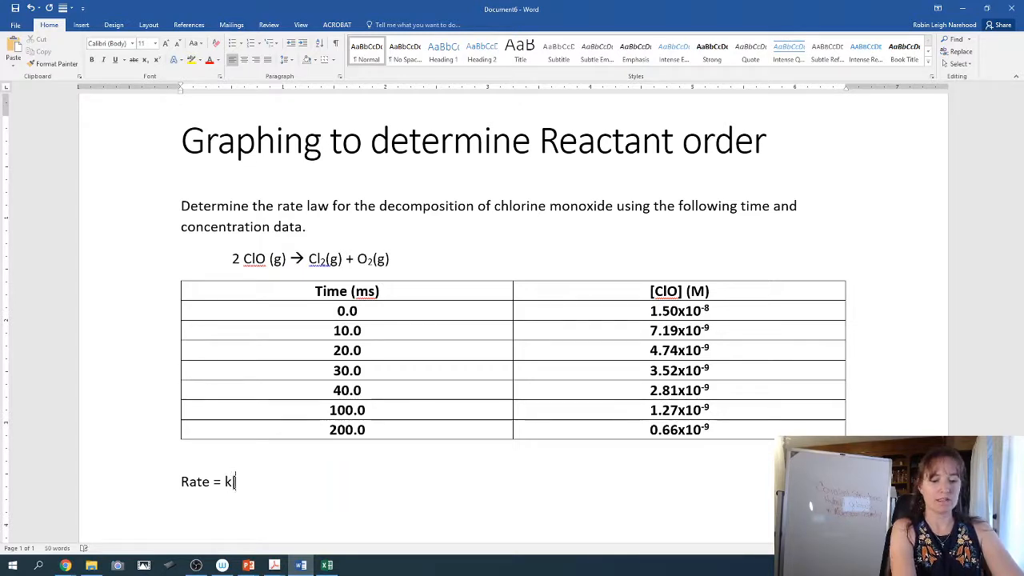
{"action": "type", "text": "[ClO]"}
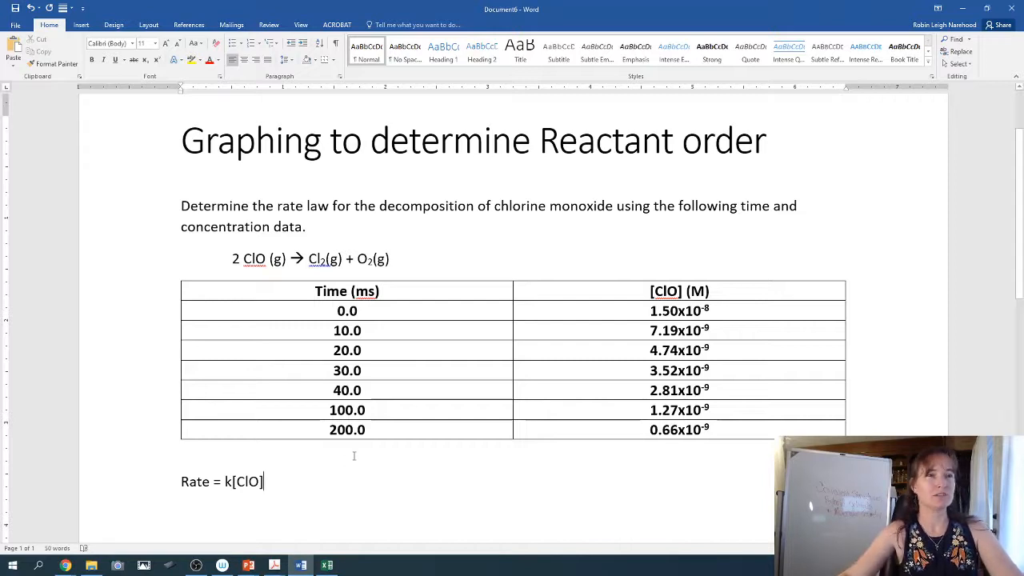
{"action": "left_click", "coordinate": [157, 61]}
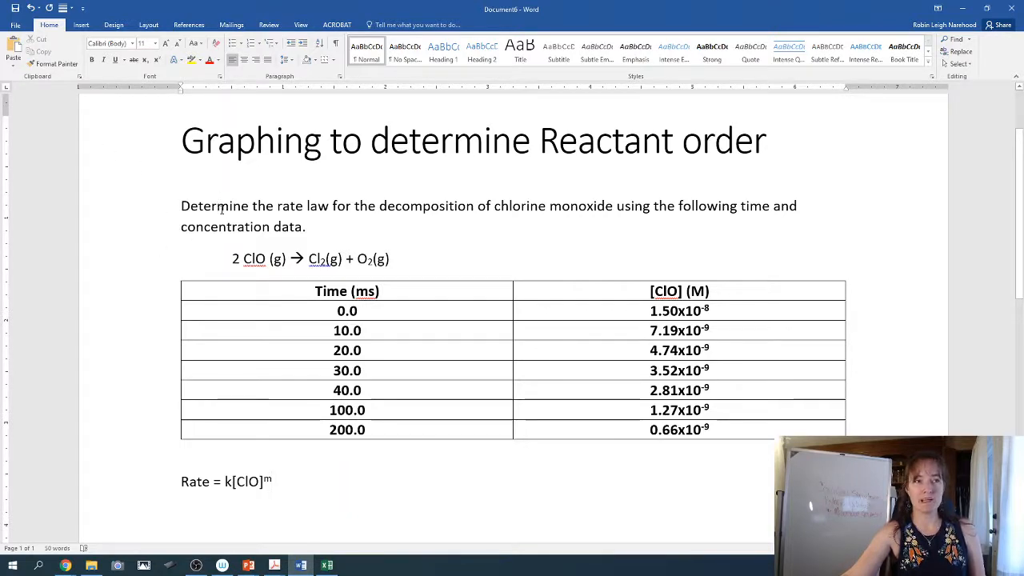
Start a new line under the rate law reading "1st order reactant: graph time (x value) versus".
{"action": "key", "text": "Return"}
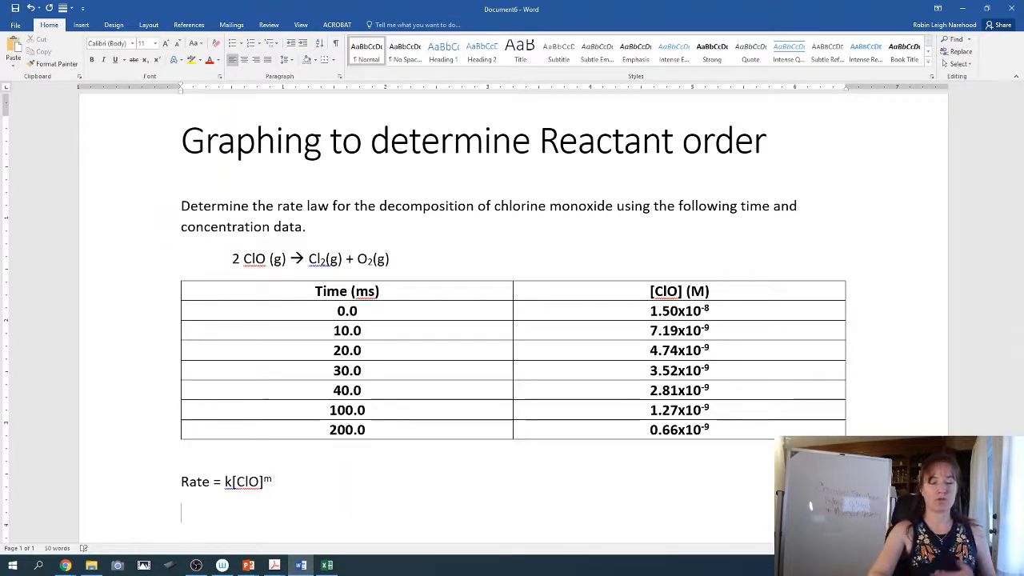
{"action": "type", "text": "1"}
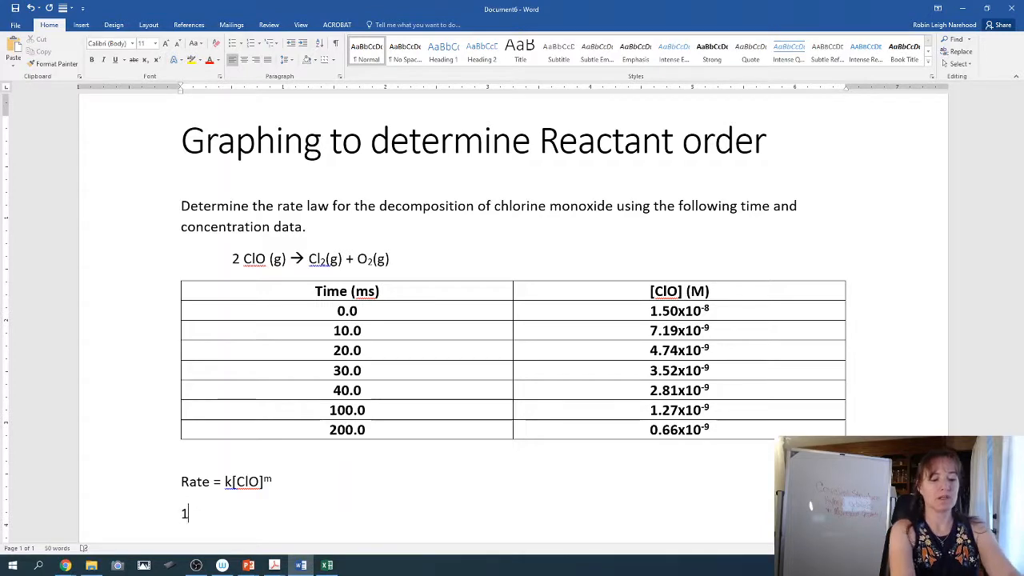
{"action": "type", "text": "st ord"}
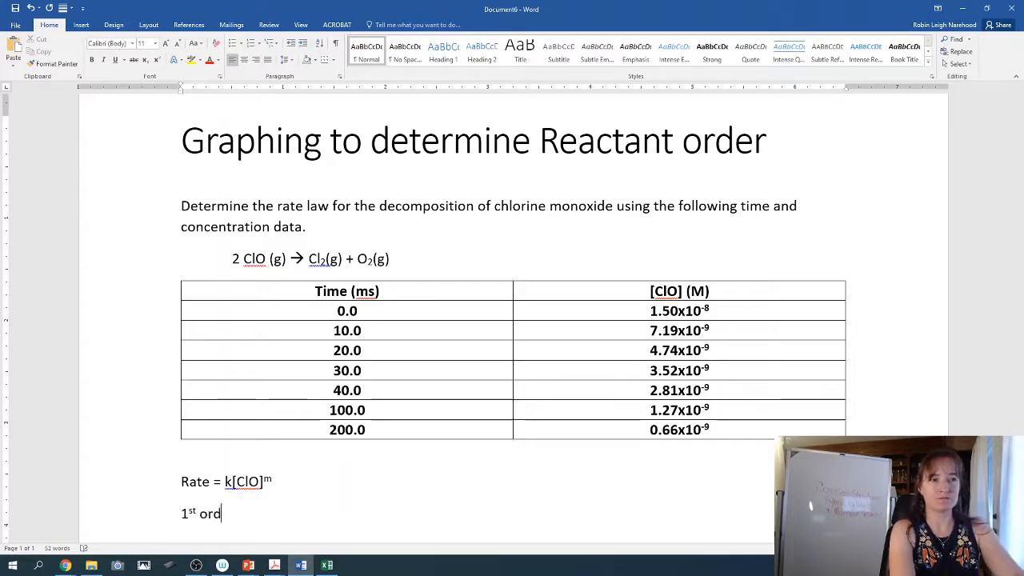
{"action": "type", "text": "er react"}
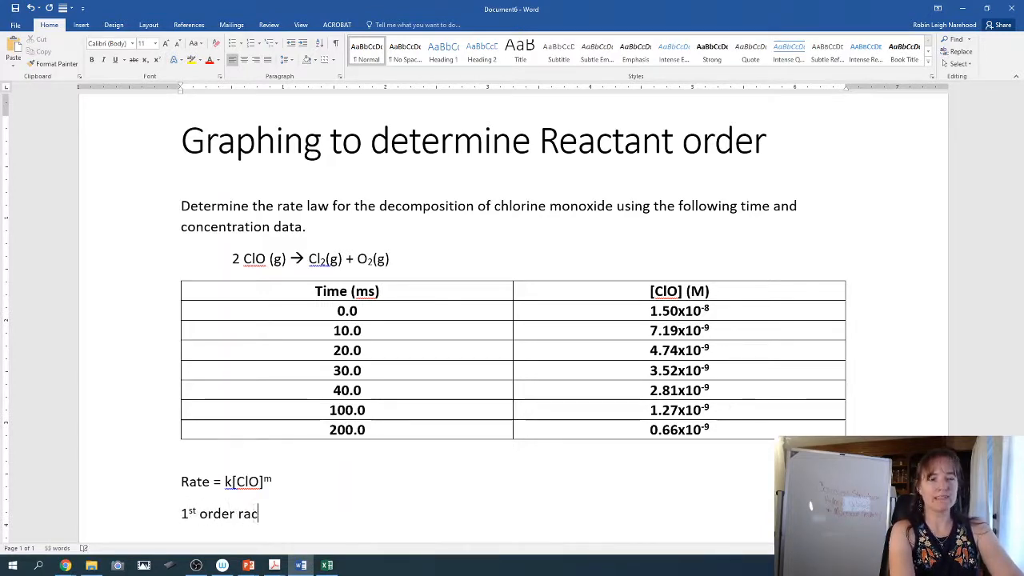
{"action": "type", "text": "ant"}
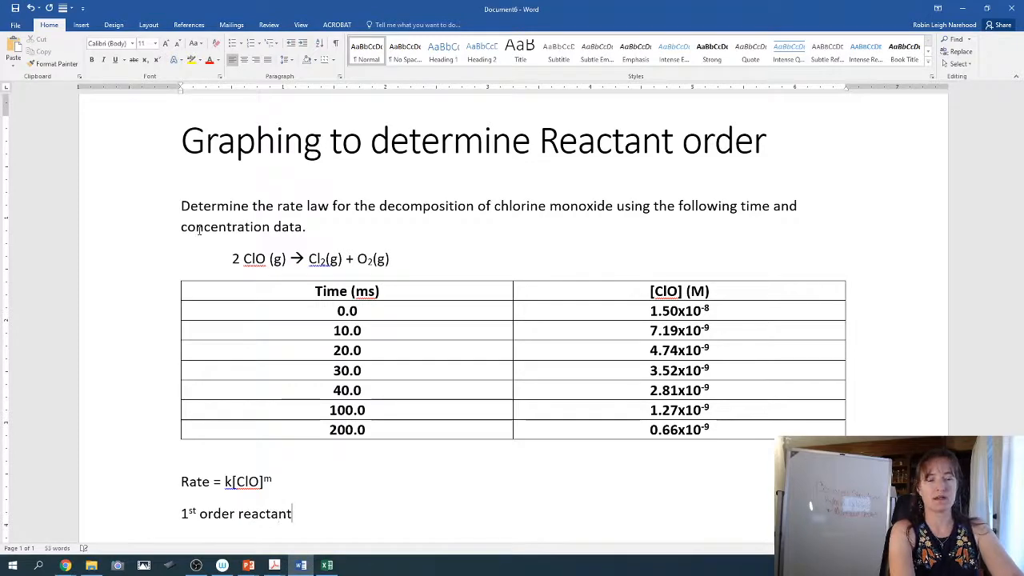
{"action": "type", "text": ": graph"}
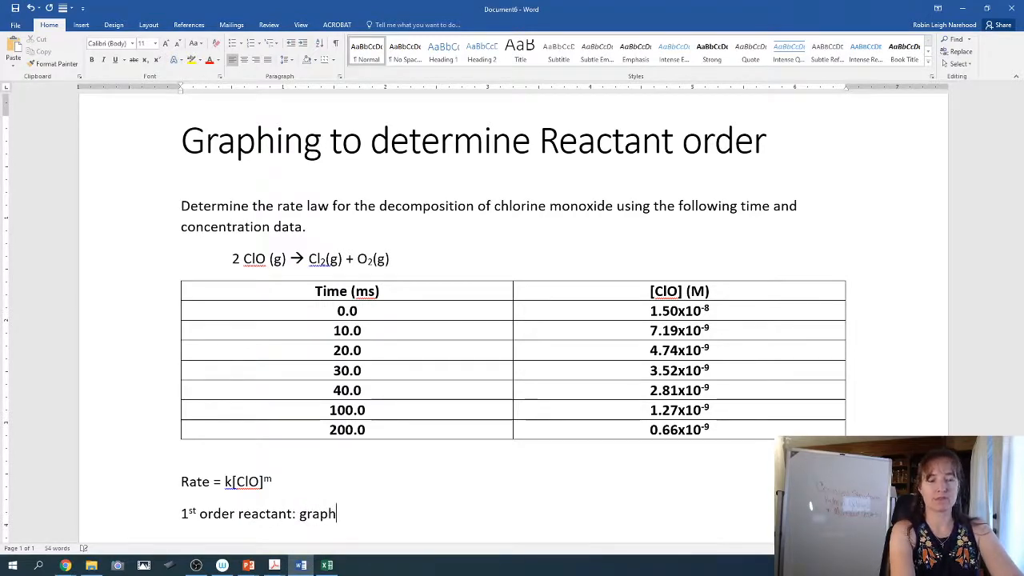
{"action": "type", "text": " time ("}
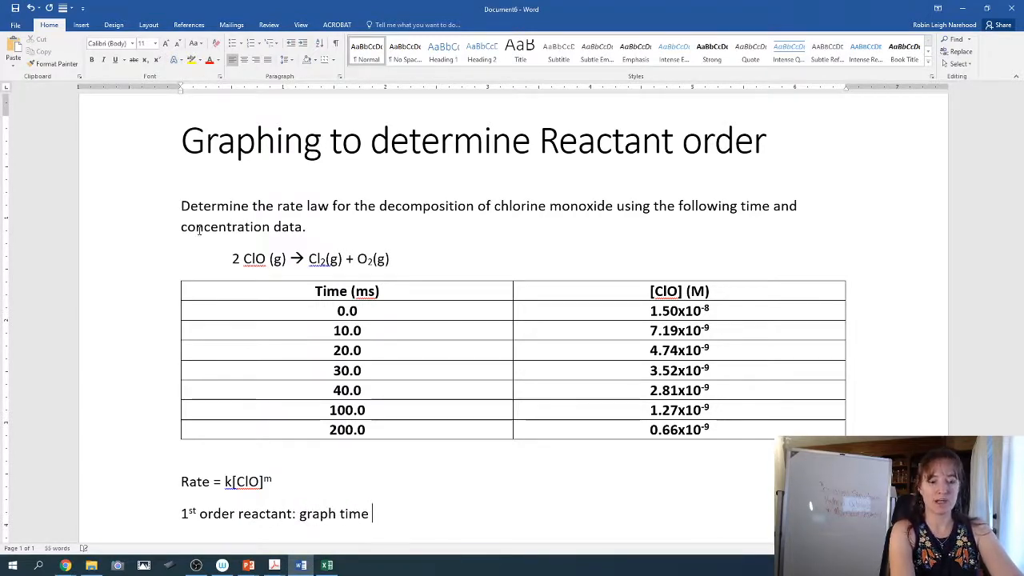
{"action": "type", "text": "x"}
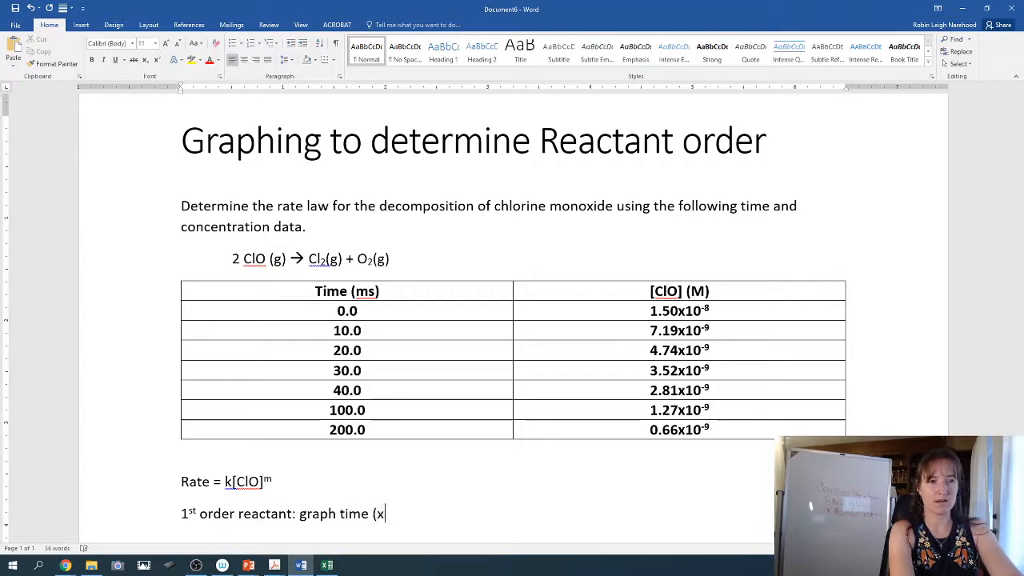
{"action": "type", "text": " value"}
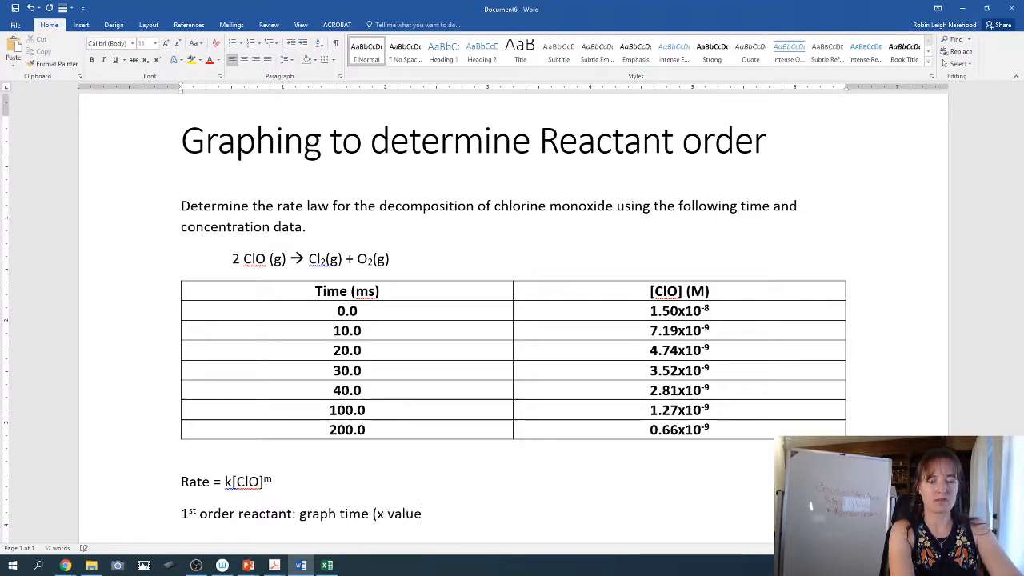
{"action": "type", "text": ") v"}
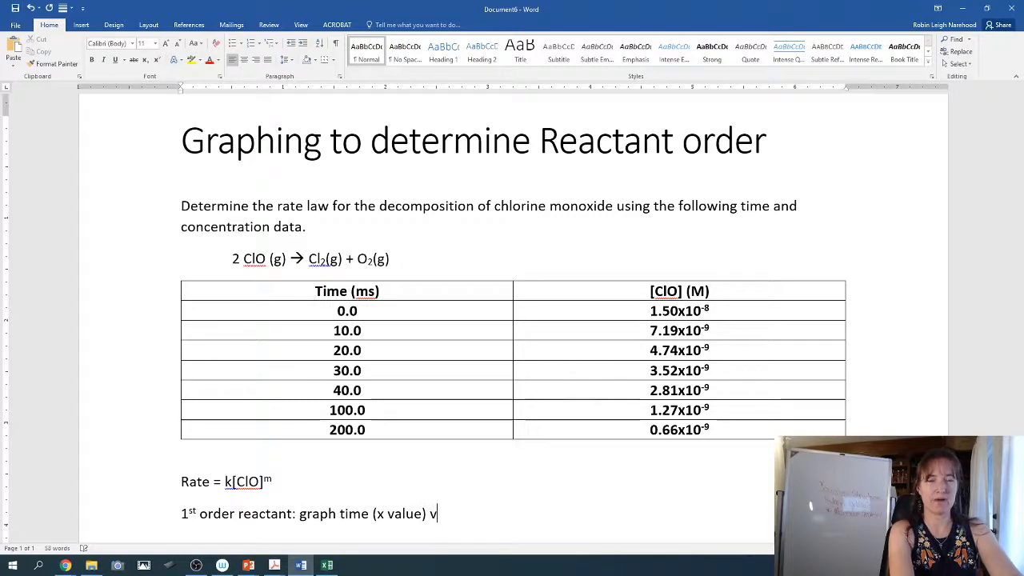
{"action": "type", "text": "ersus "}
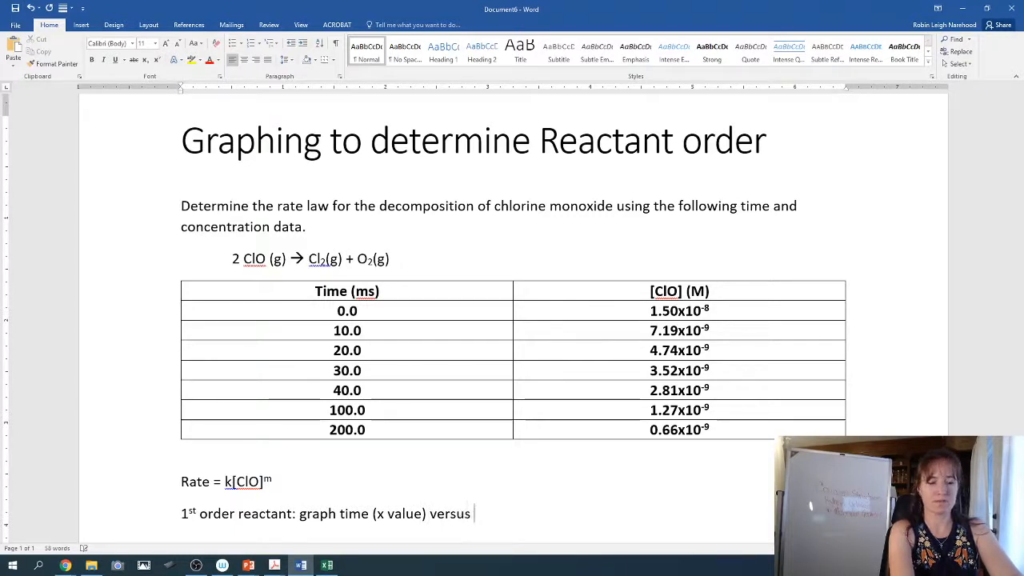
Complete the first-order graphing rule after "versus" with "ln[ClO] (y-axis)".
{"action": "type", "text": "ln"}
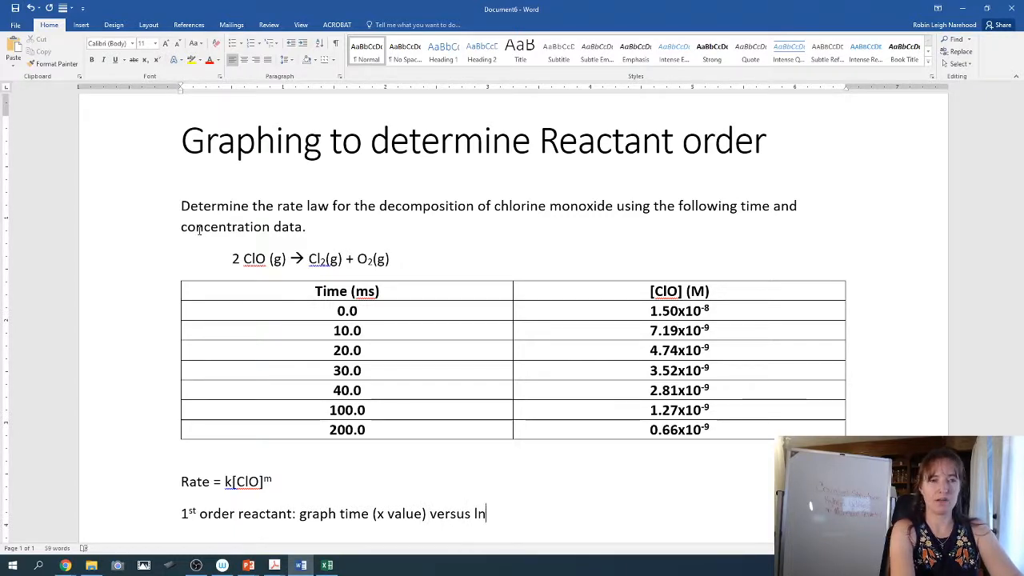
{"action": "type", "text": "["}
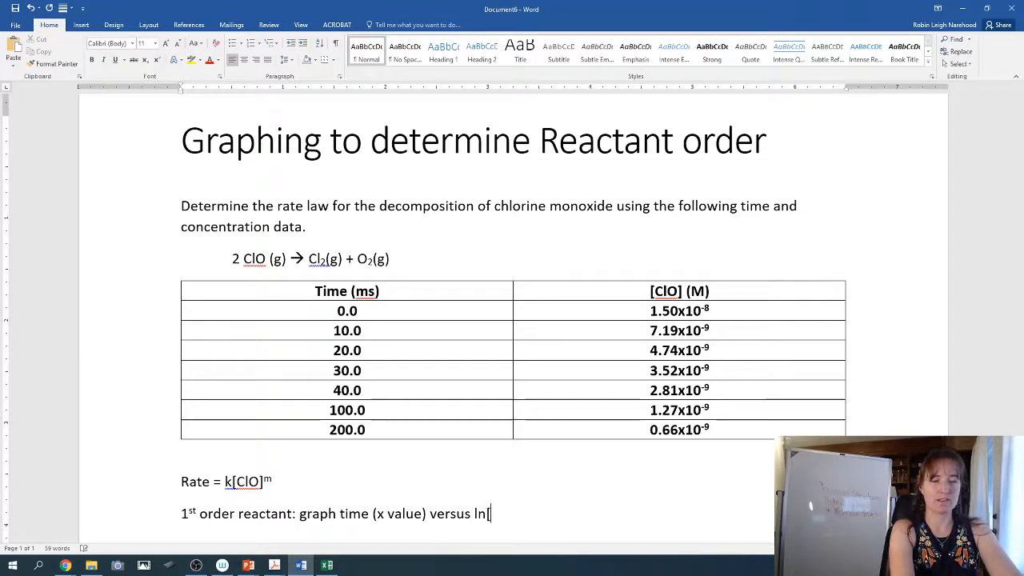
{"action": "type", "text": "Clo"}
{"action": "key", "text": "BackSpace"}
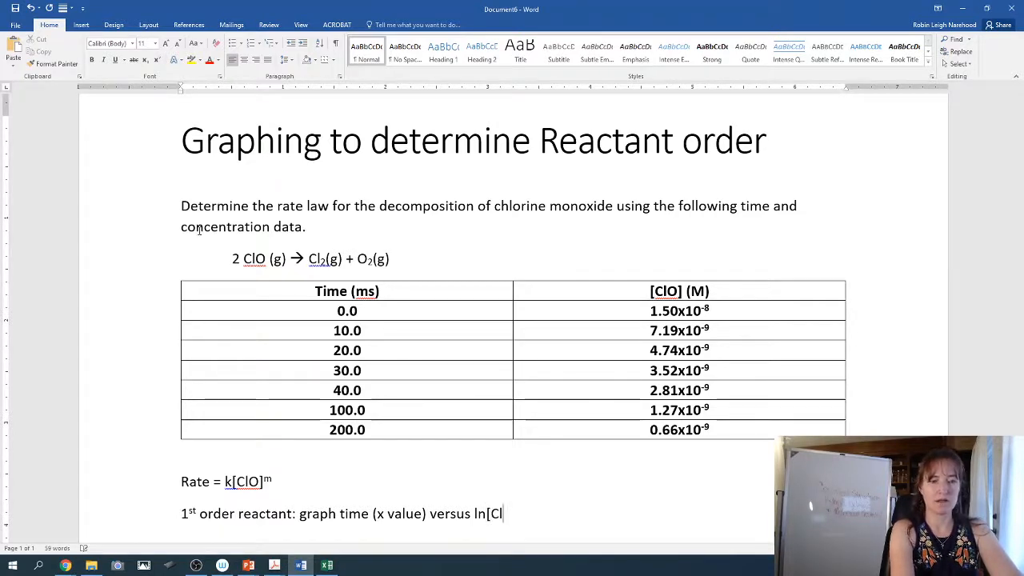
{"action": "type", "text": "O]"}
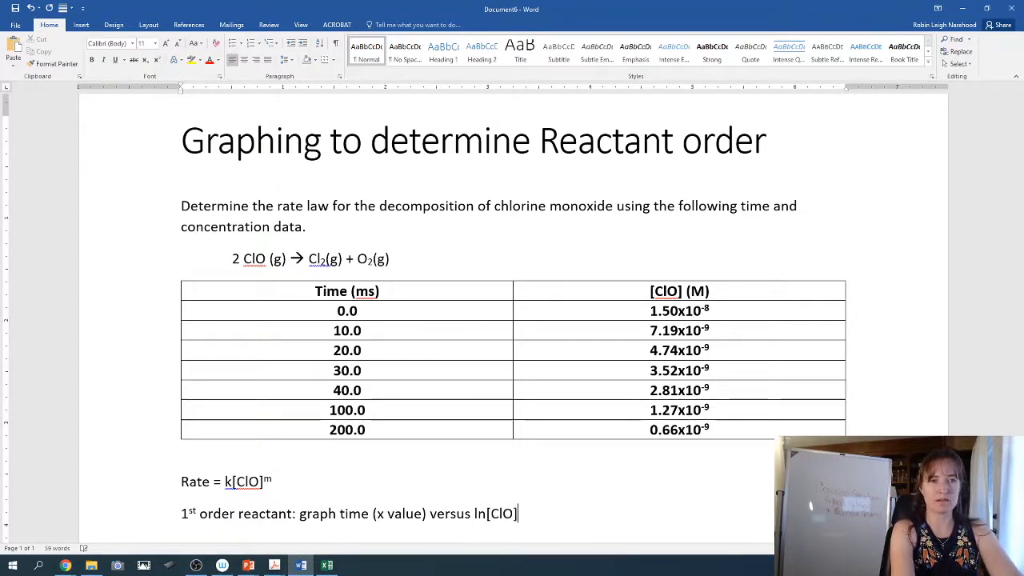
{"action": "type", "text": " ("}
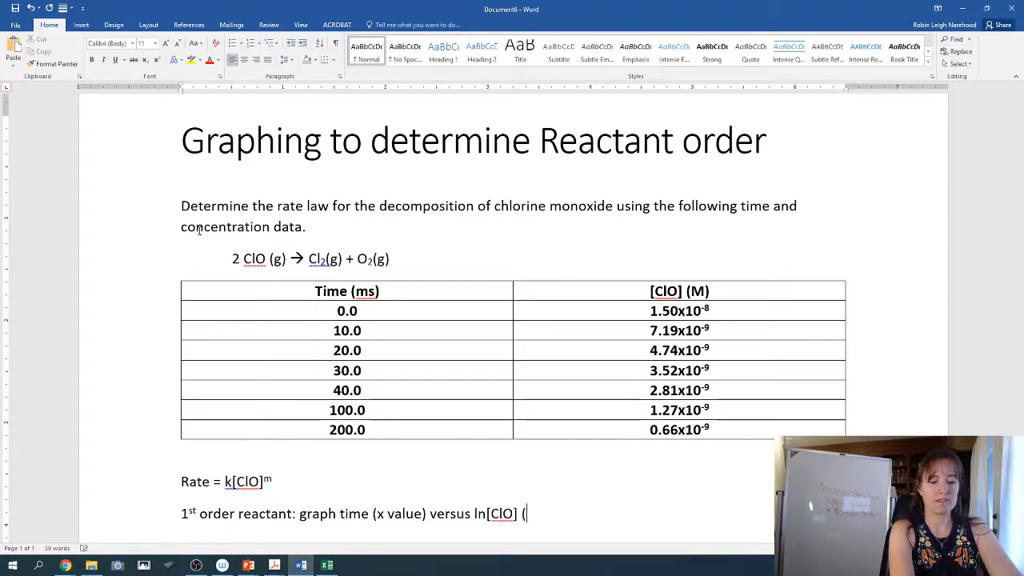
{"action": "type", "text": "y-axis"}
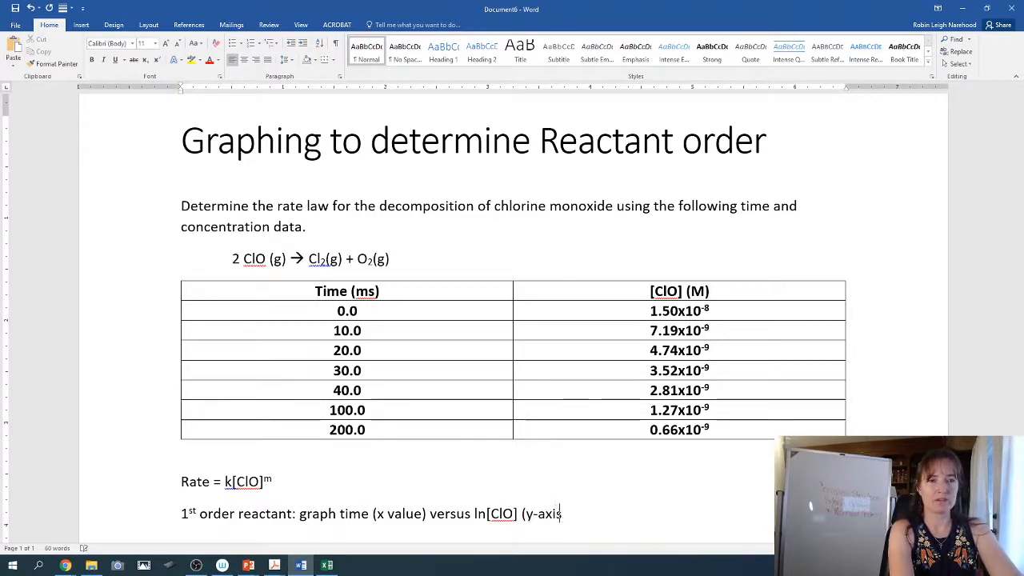
{"action": "type", "text": ")"}
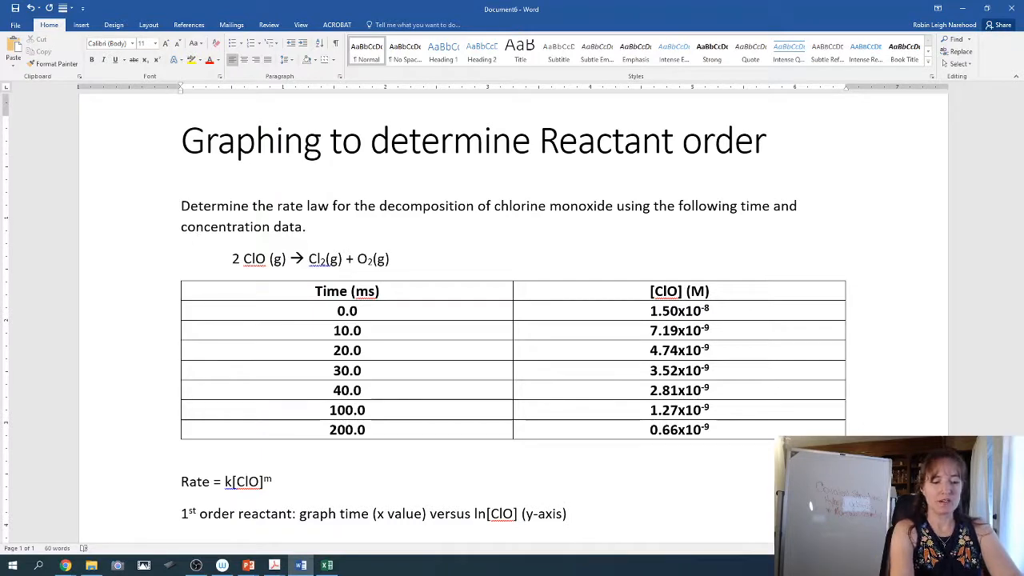
Continue the first-order rule with "If this graph is linear, [ClO] is first order reactant; k = -slope".
{"action": "type", "text": "If"}
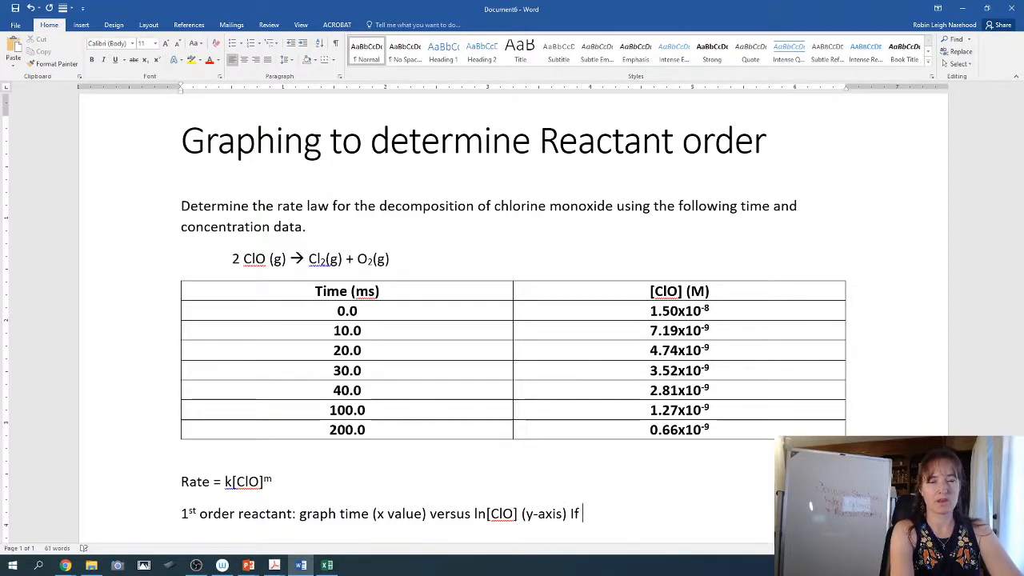
{"action": "type", "text": " this gra"}
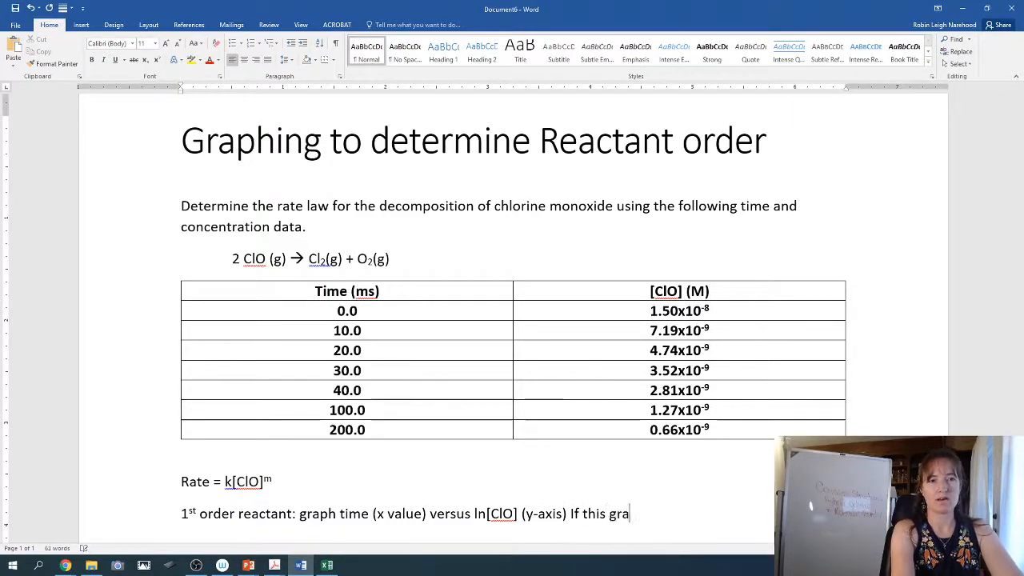
{"action": "type", "text": "ph is linear,"}
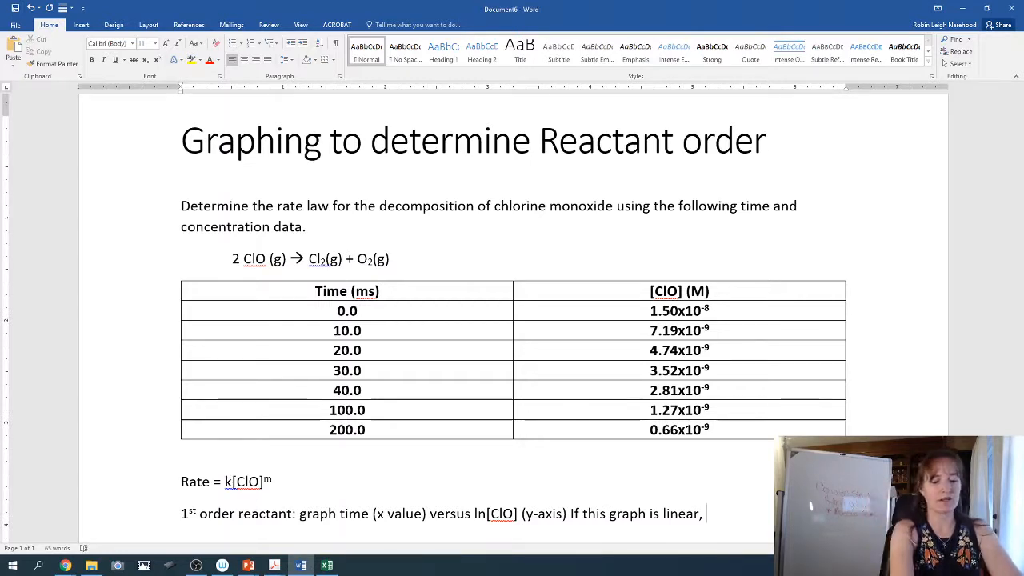
{"action": "type", "text": "[ClO] "}
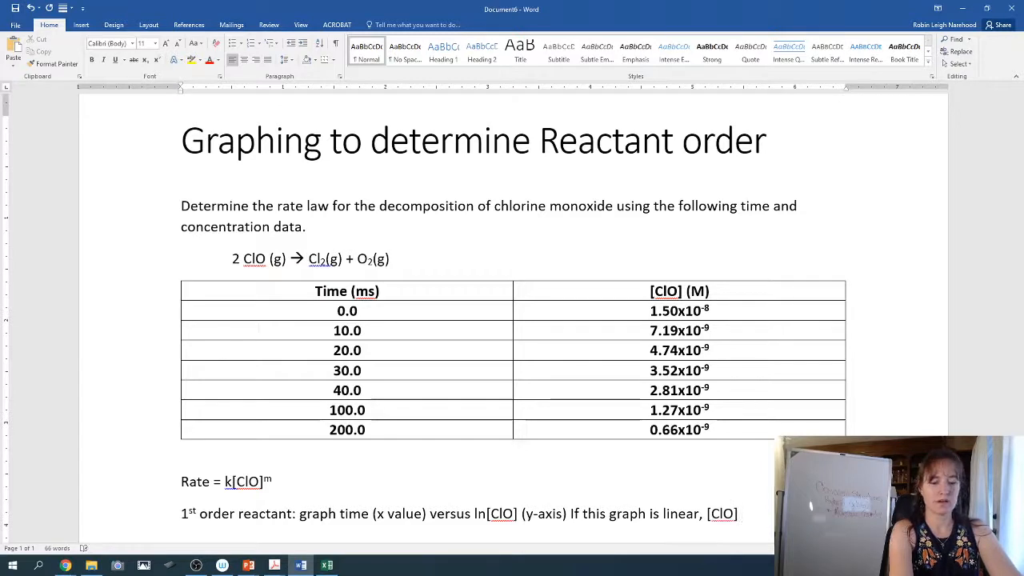
{"action": "type", "text": "is firs "}
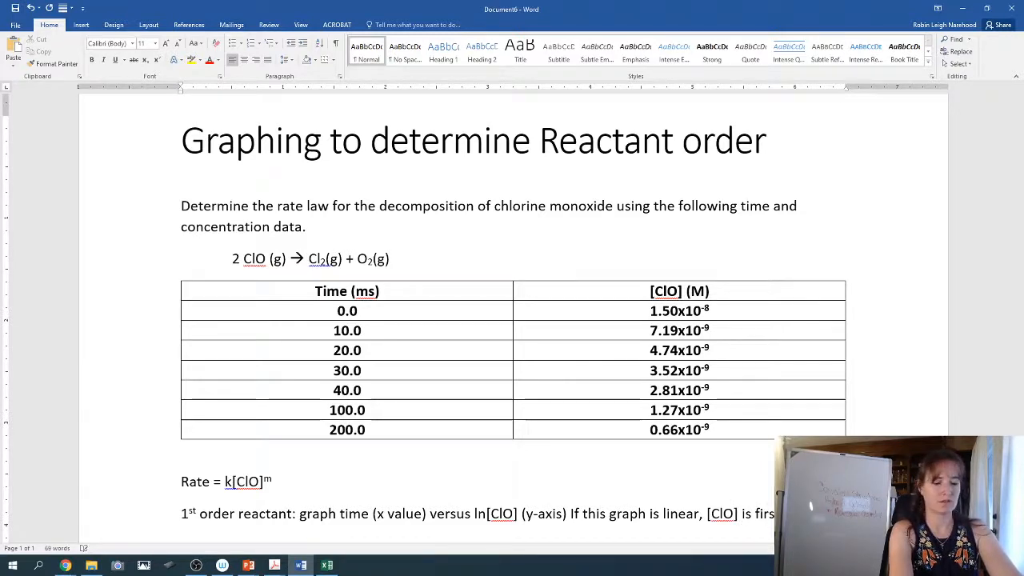
{"action": "type", "text": "reactant"}
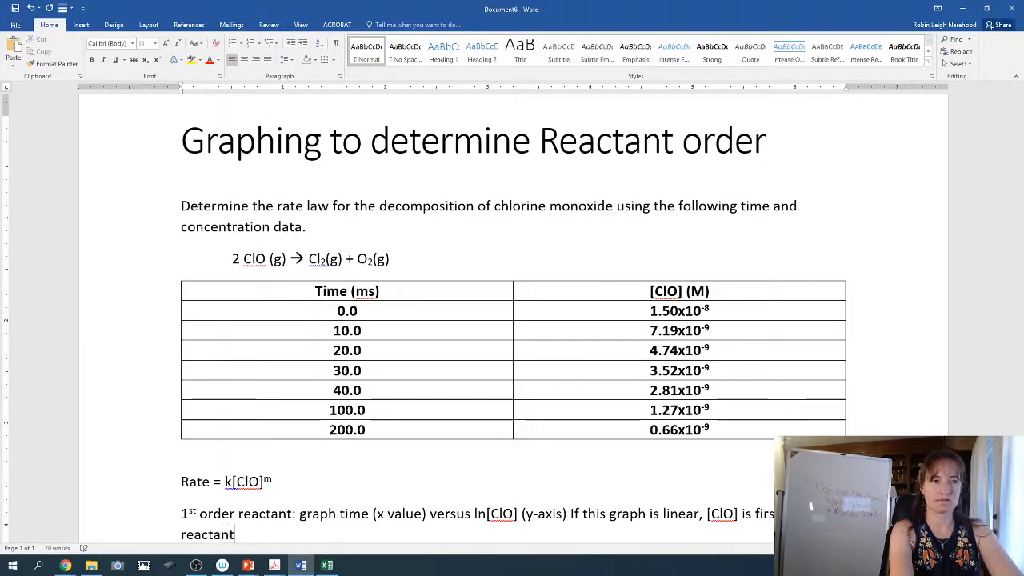
{"action": "type", "text": "; "}
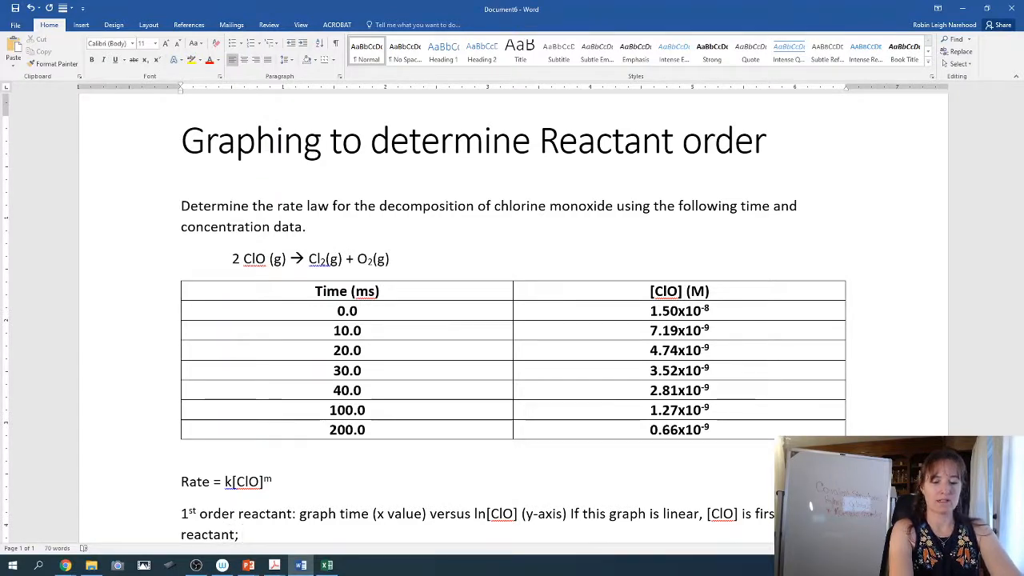
{"action": "type", "text": "k ="}
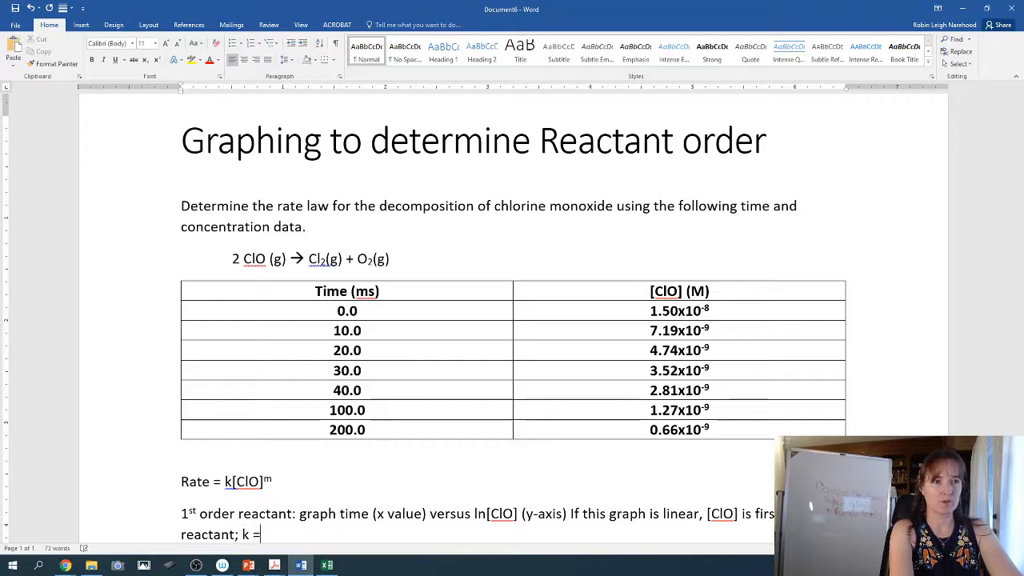
{"action": "type", "text": " -"}
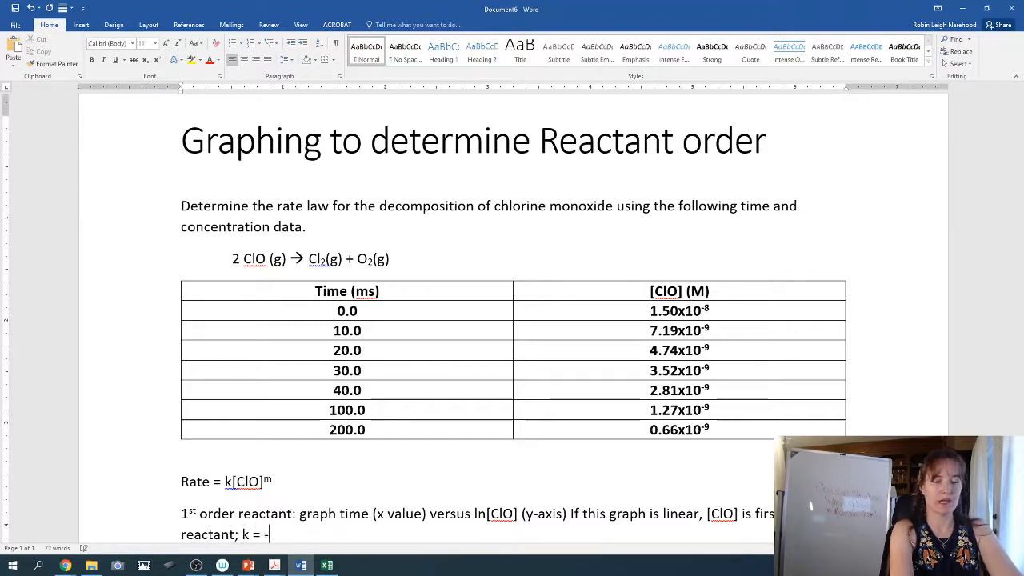
{"action": "type", "text": "slope"}
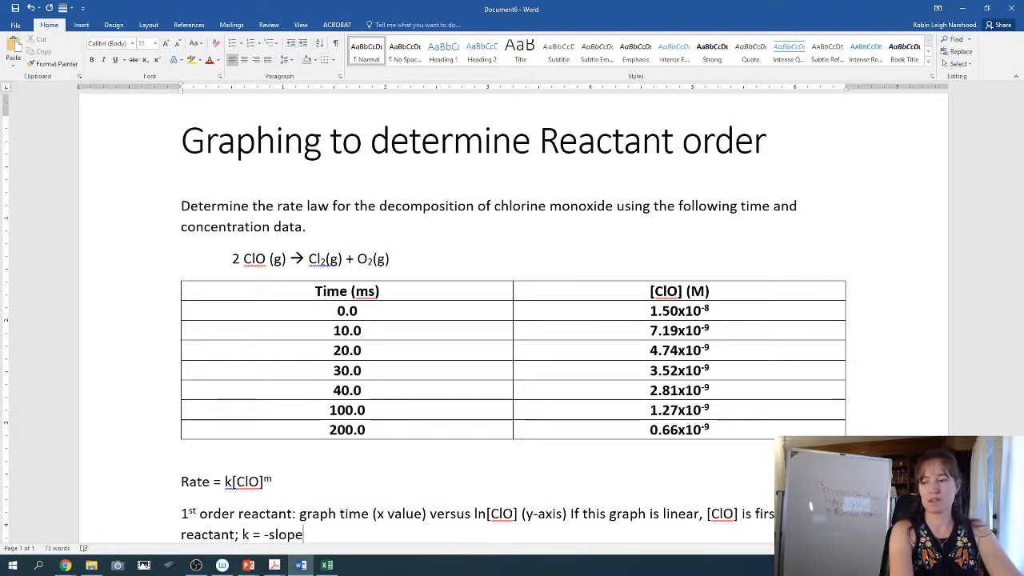
Start a new line below the first-order rule reading "2nd order reactant: graph time".
{"action": "key", "text": "Return"}
{"action": "type", "text": "2"}
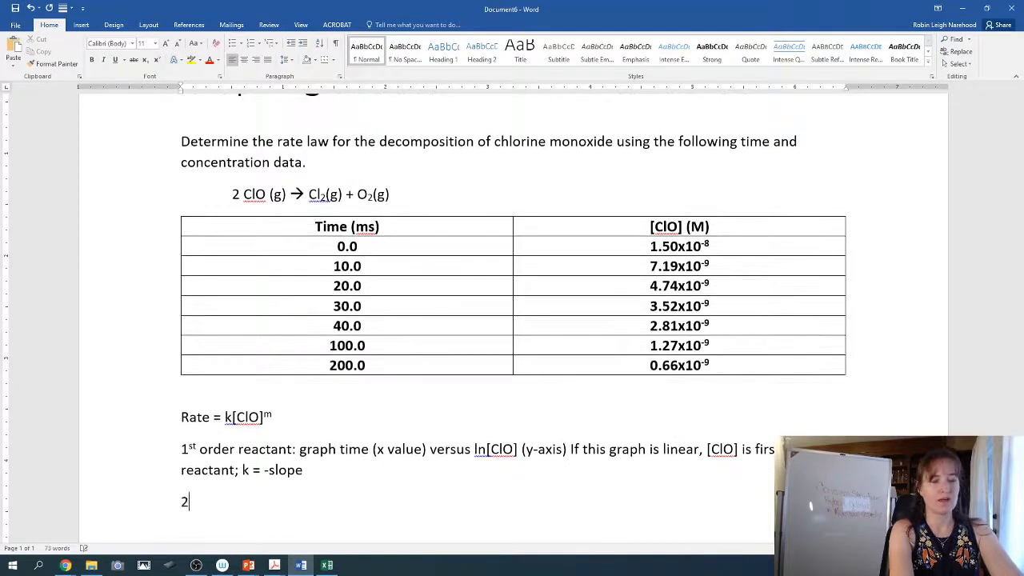
{"action": "type", "text": "nd orde"}
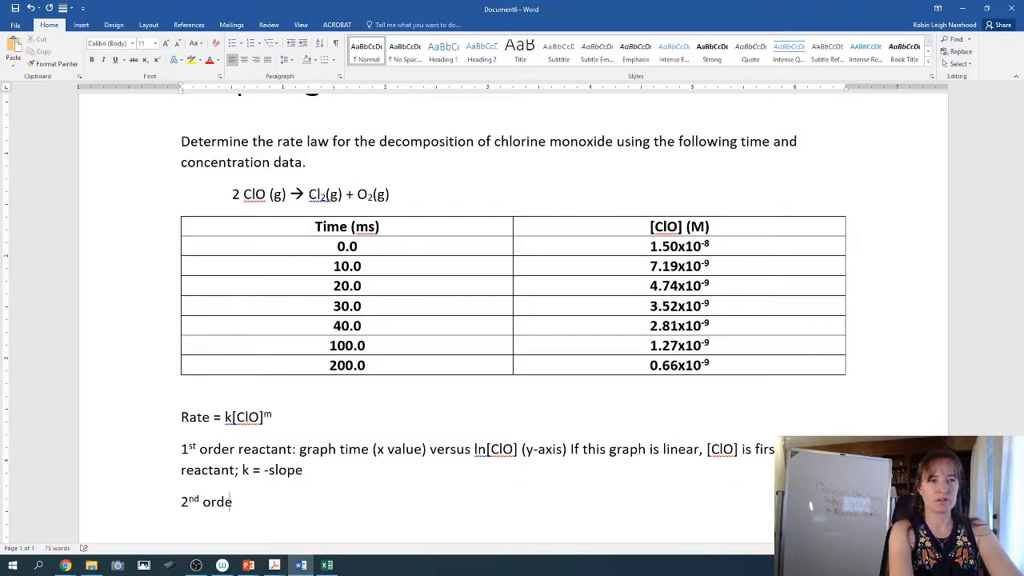
{"action": "type", "text": "r rac"}
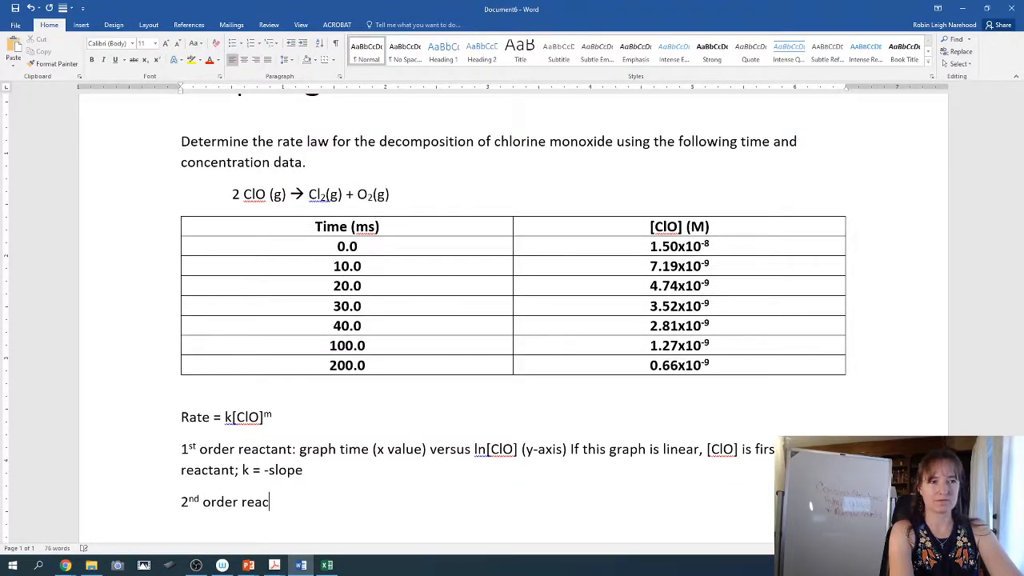
{"action": "type", "text": "tant: gr"}
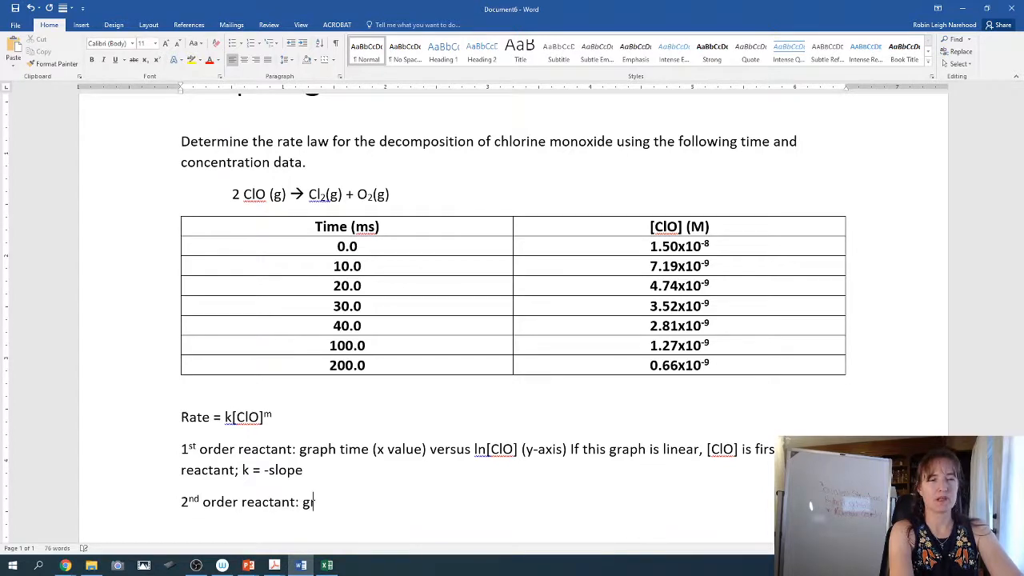
{"action": "type", "text": "aph time"}
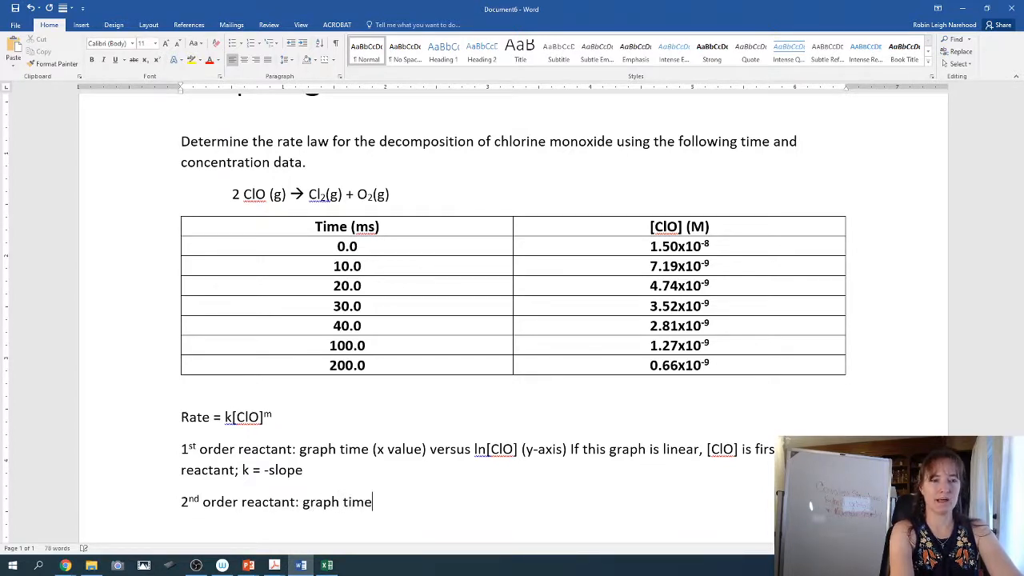
Continue the second-order line with "(x value) versus 1/[ClO]".
{"action": "type", "text": " 9x v"}
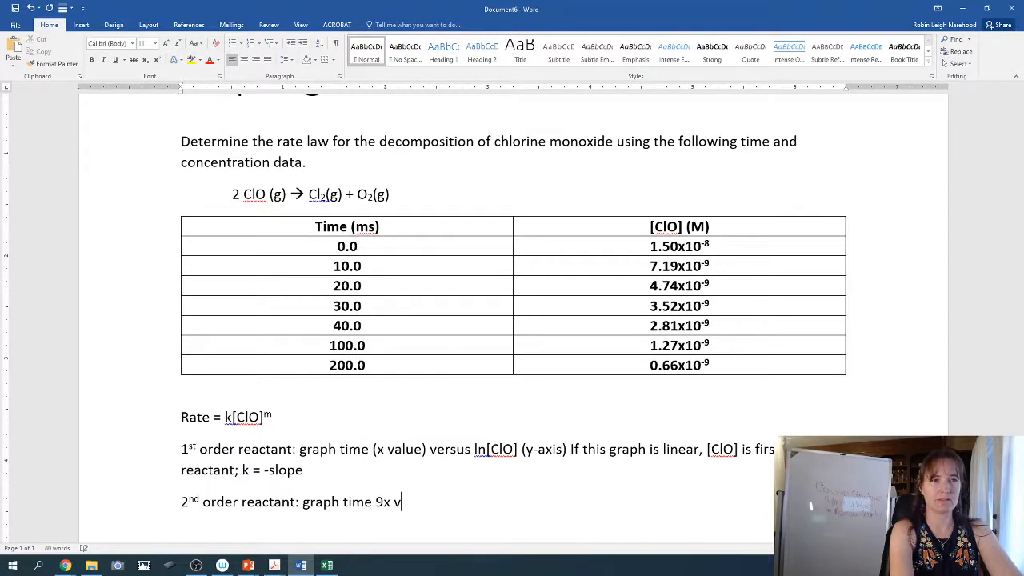
{"action": "key", "text": "BackSpace"}
{"action": "key", "text": "BackSpace"}
{"action": "key", "text": "BackSpace"}
{"action": "key", "text": "BackSpace"}
{"action": "type", "text": "("}
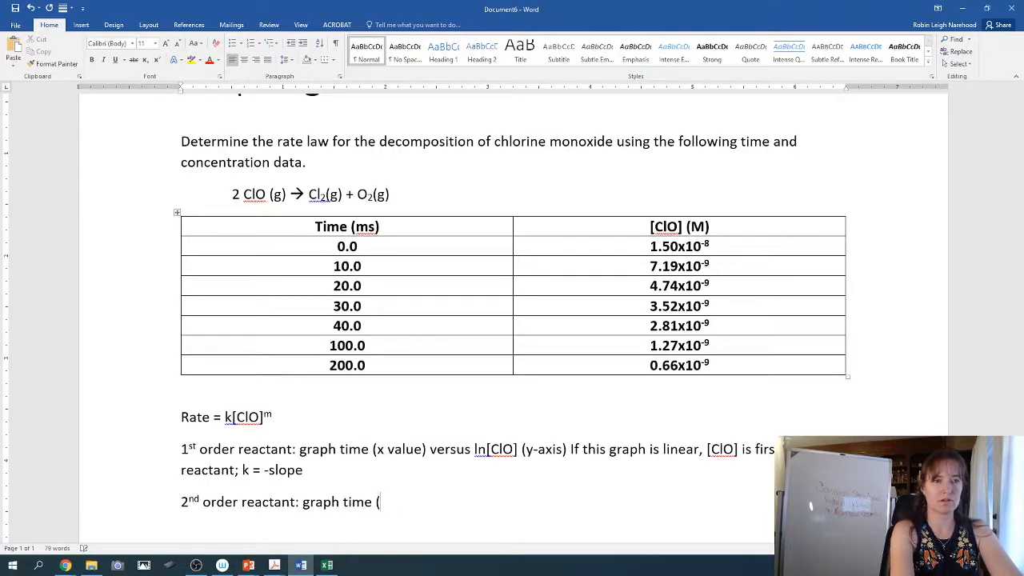
{"action": "type", "text": "x value"}
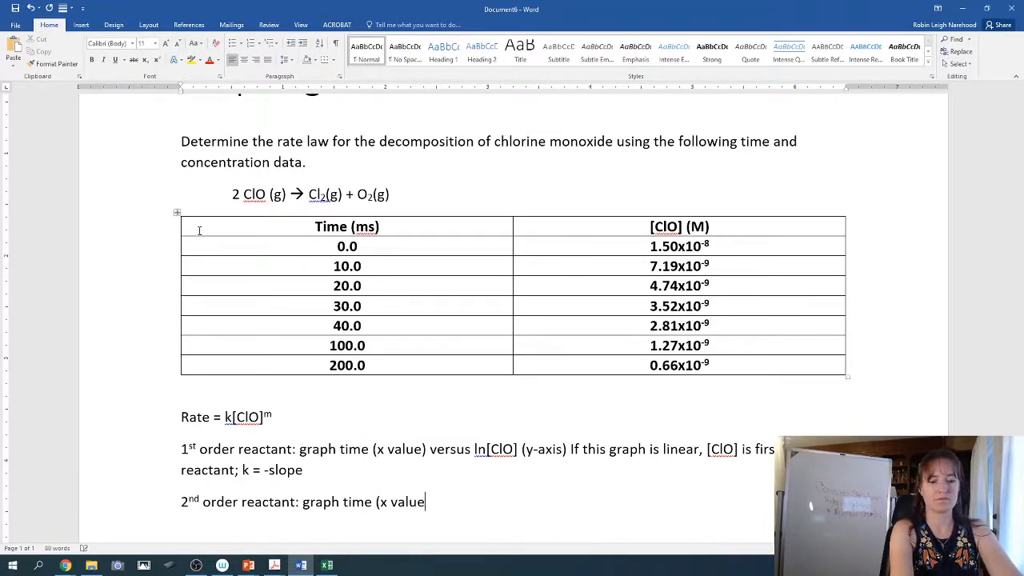
{"action": "type", "text": ") versus 1"}
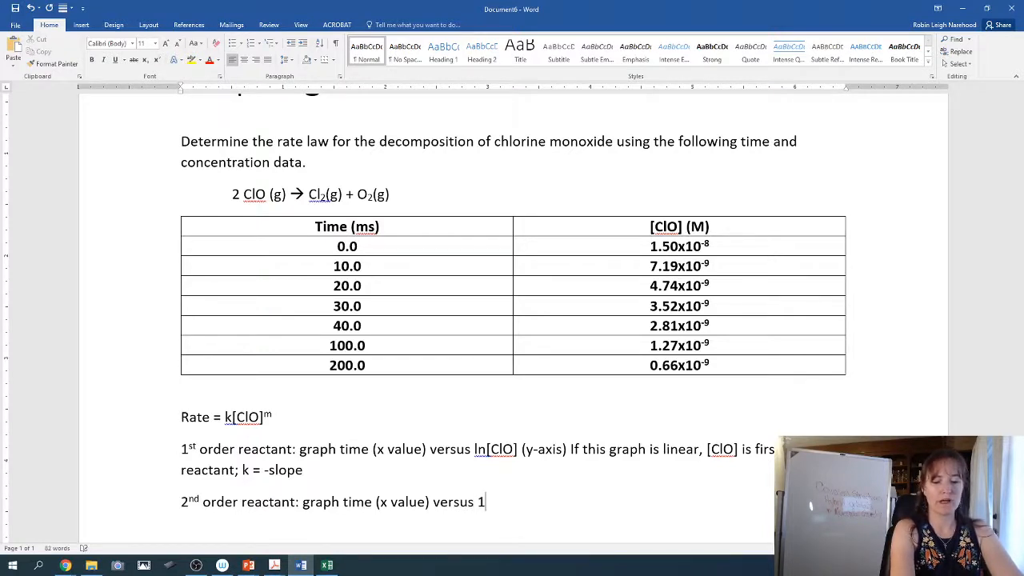
{"action": "type", "text": "/"}
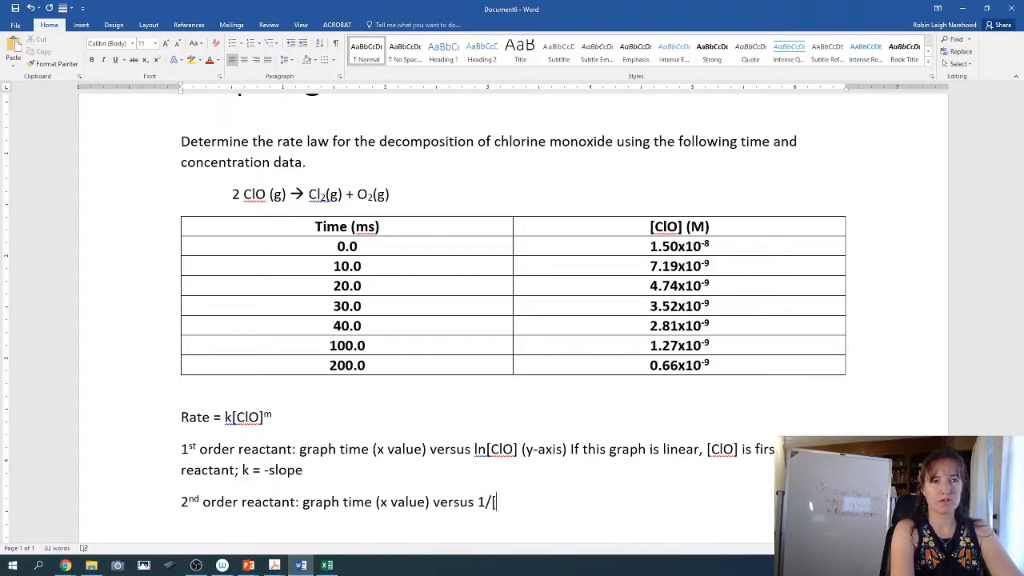
{"action": "type", "text": "[ClO] "}
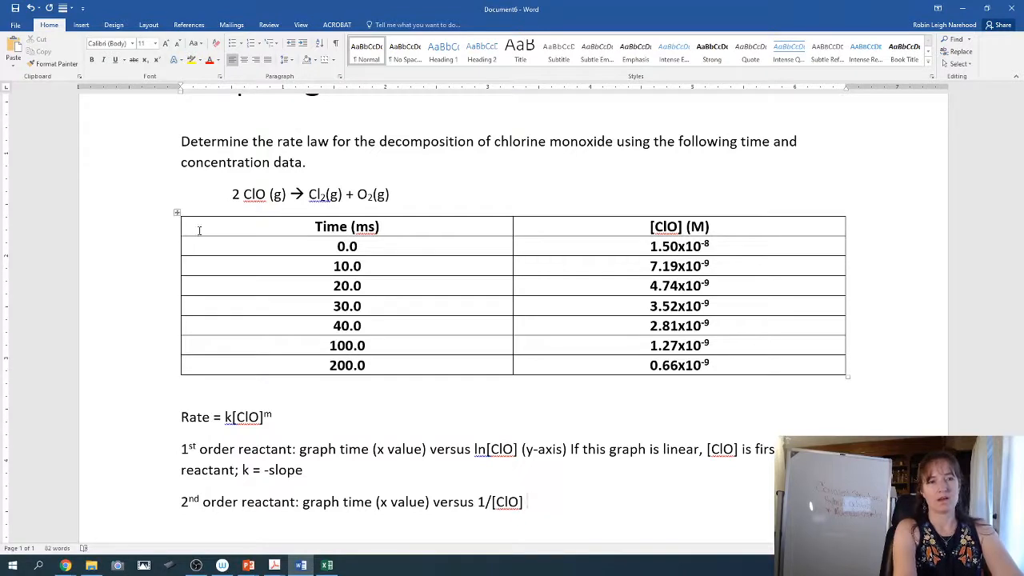
Finish the second-order rule with "If this graph is linear, [ClO] is second order reactant; k = slope".
{"action": "type", "text": " If this graph"}
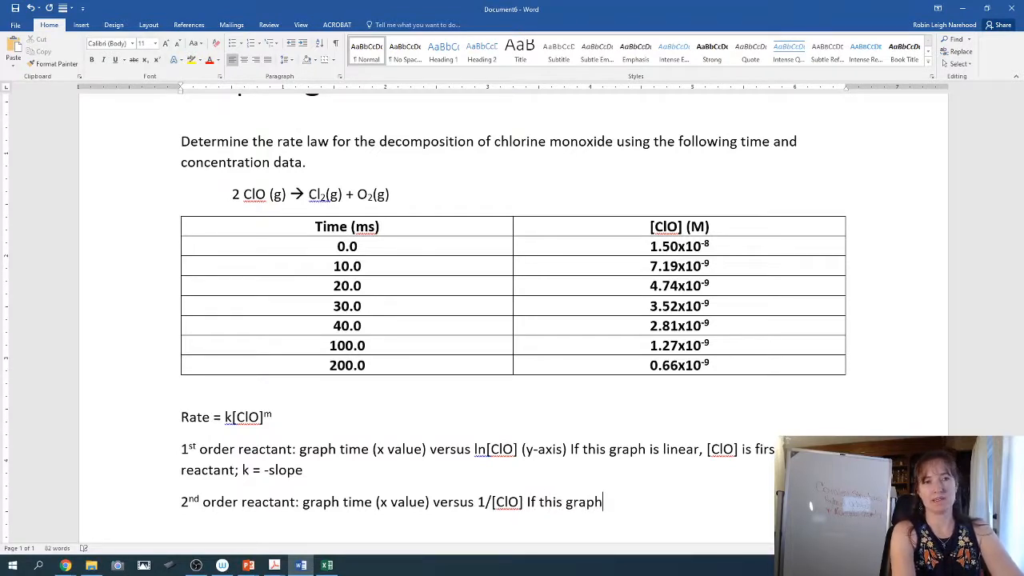
{"action": "type", "text": " is line"}
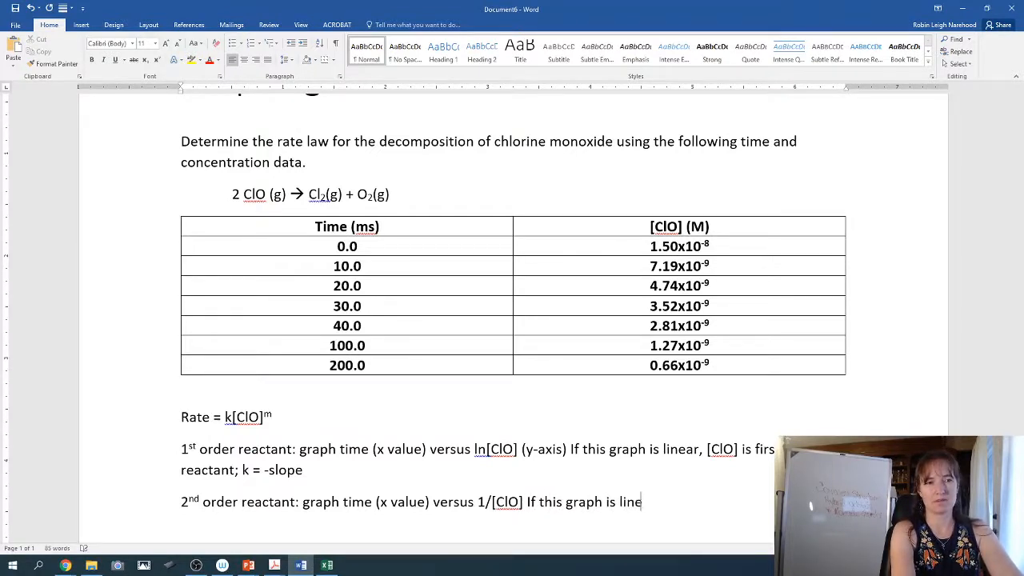
{"action": "type", "text": "ar, ["}
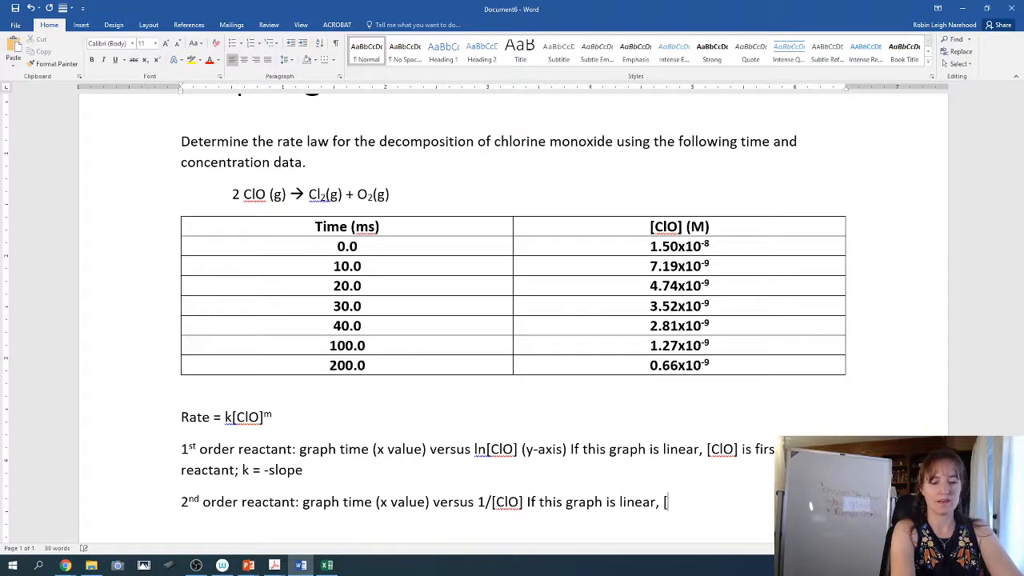
{"action": "type", "text": "ClO] is second or"}
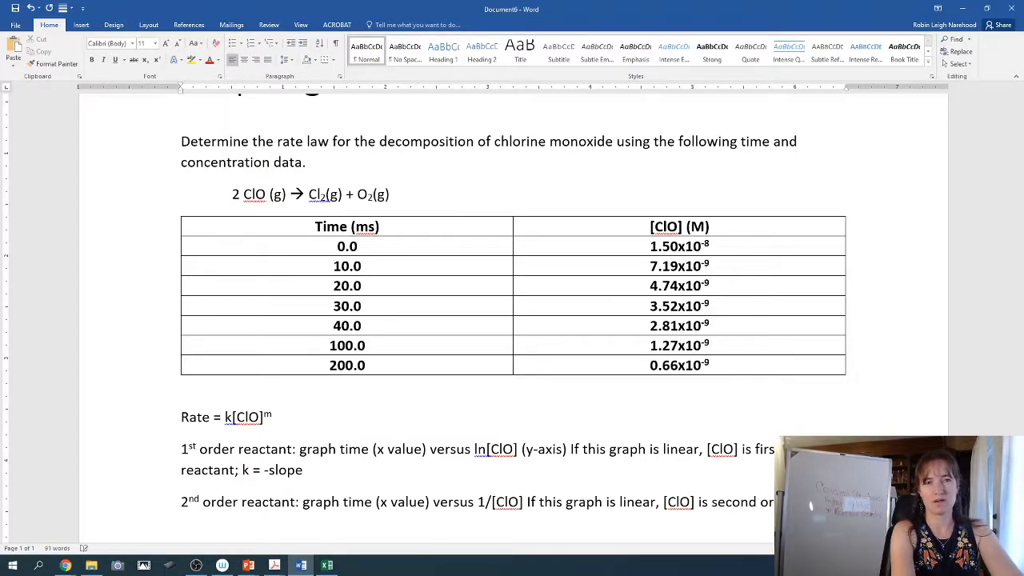
{"action": "type", "text": "eactant; k = slope"}
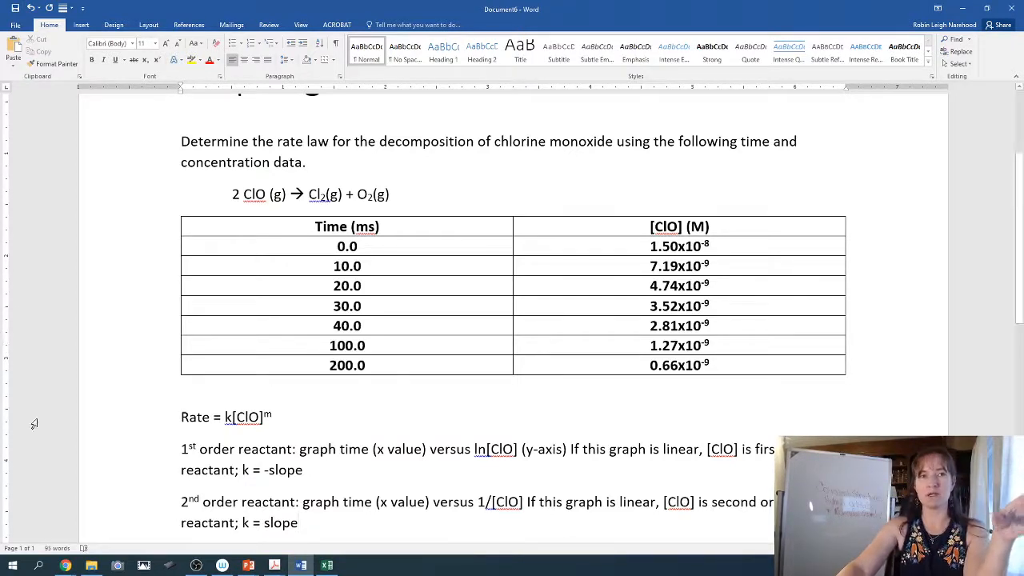
Switch to the blank Excel workbook, place it side by side with the Word document, and widen columns A through D.
{"action": "left_click", "coordinate": [325, 566]}
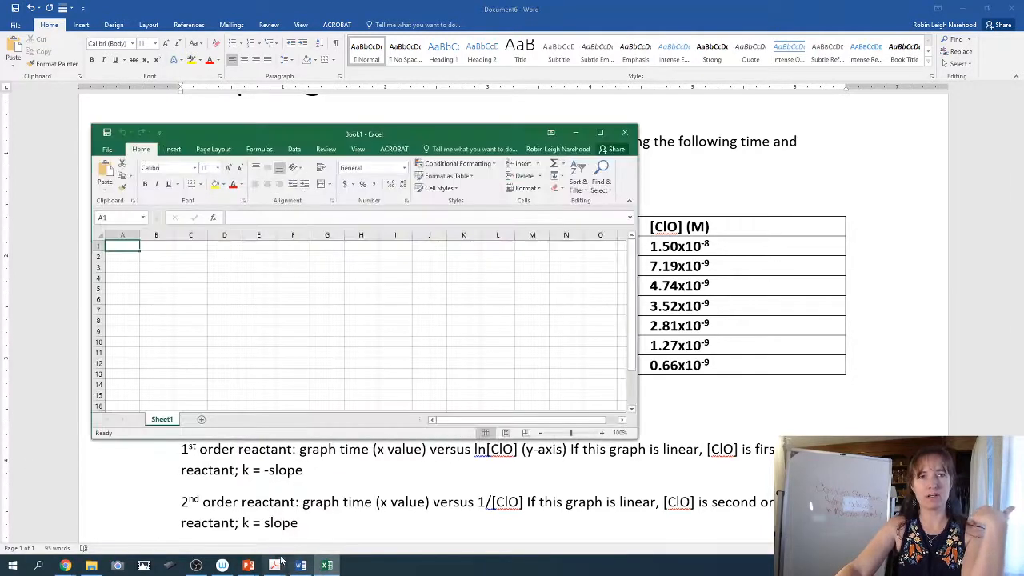
{"action": "left_click_drag", "start_coordinate": [290, 133], "coordinate": [2, 48]}
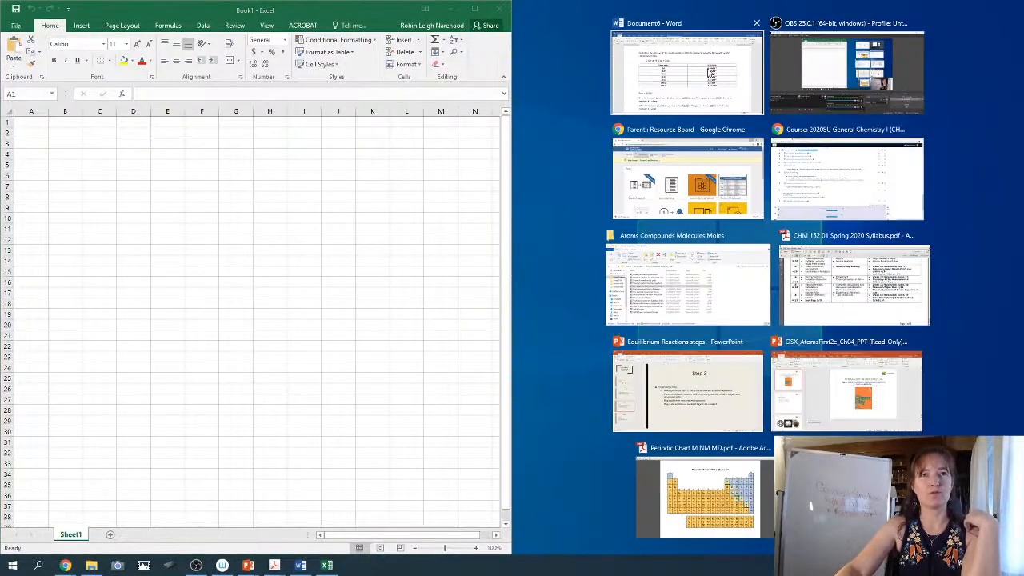
{"action": "left_click", "coordinate": [686, 76]}
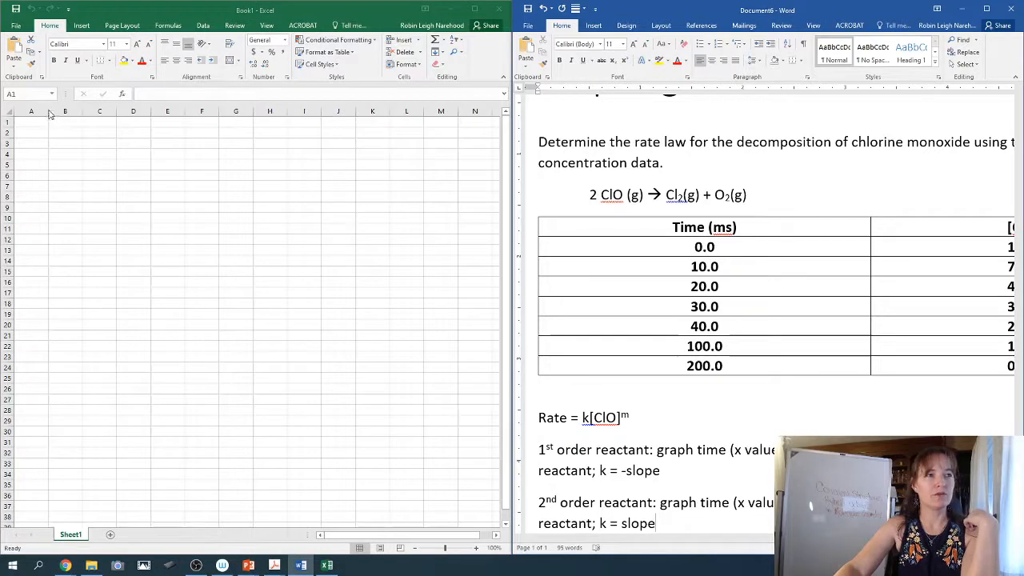
{"action": "left_click_drag", "start_coordinate": [49, 116], "coordinate": [277, 114]}
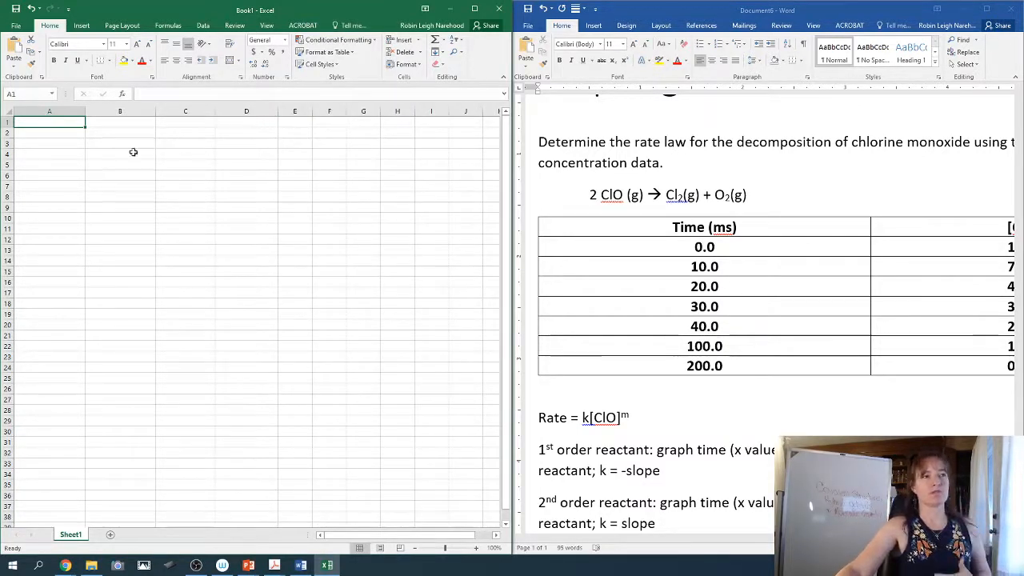
Copy the Time (ms) column from the Word table into column A of the worksheet, starting at cell A1.
{"action": "left_click", "coordinate": [674, 228]}
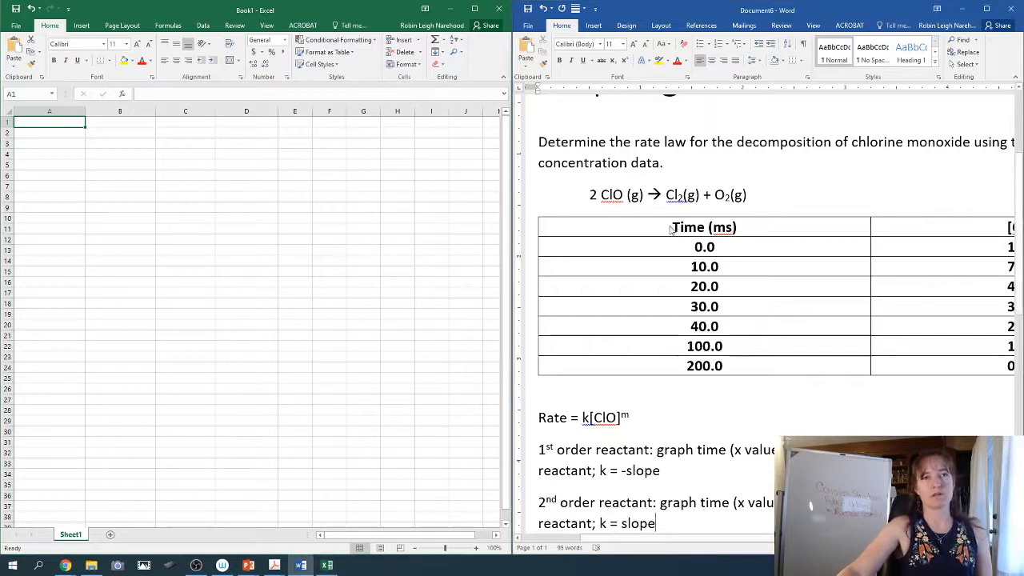
{"action": "left_click_drag", "start_coordinate": [543, 227], "coordinate": [546, 328]}
{"action": "left_click_drag", "start_coordinate": [707, 328], "coordinate": [714, 360]}
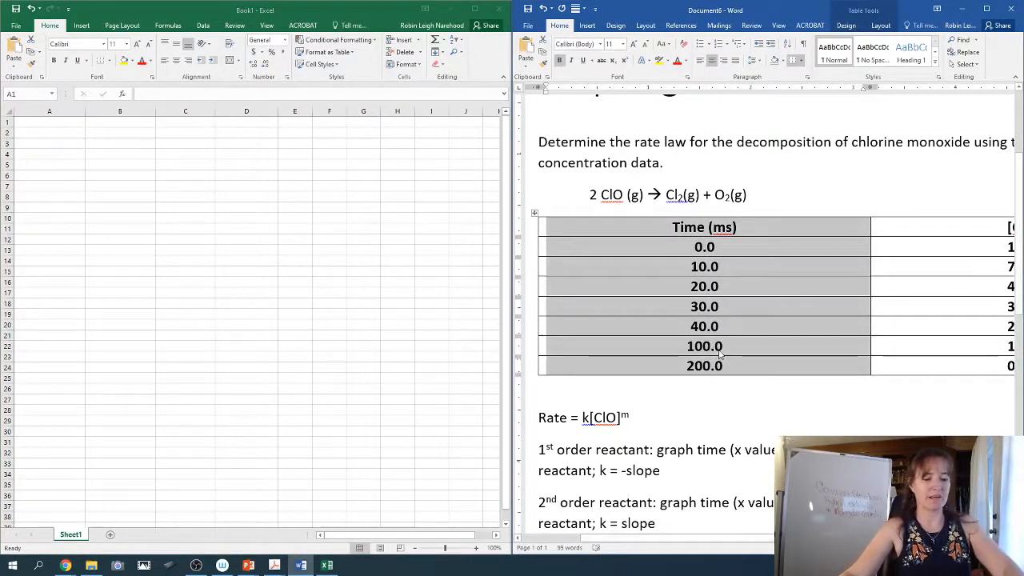
{"action": "left_click", "coordinate": [37, 118]}
{"action": "left_click", "coordinate": [38, 118]}
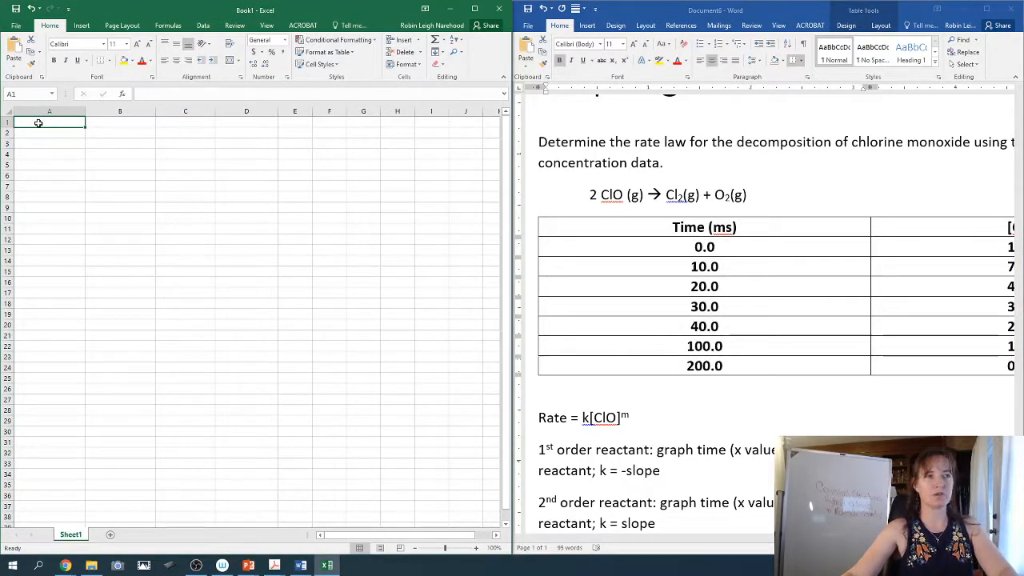
{"action": "left_click_drag", "start_coordinate": [38, 122], "coordinate": [43, 209]}
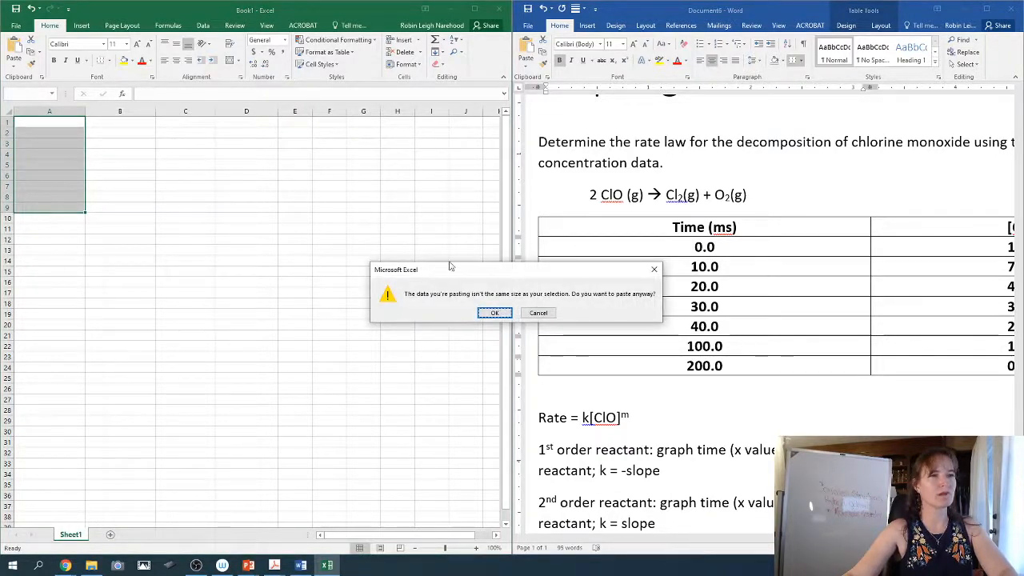
{"action": "left_click", "coordinate": [494, 313]}
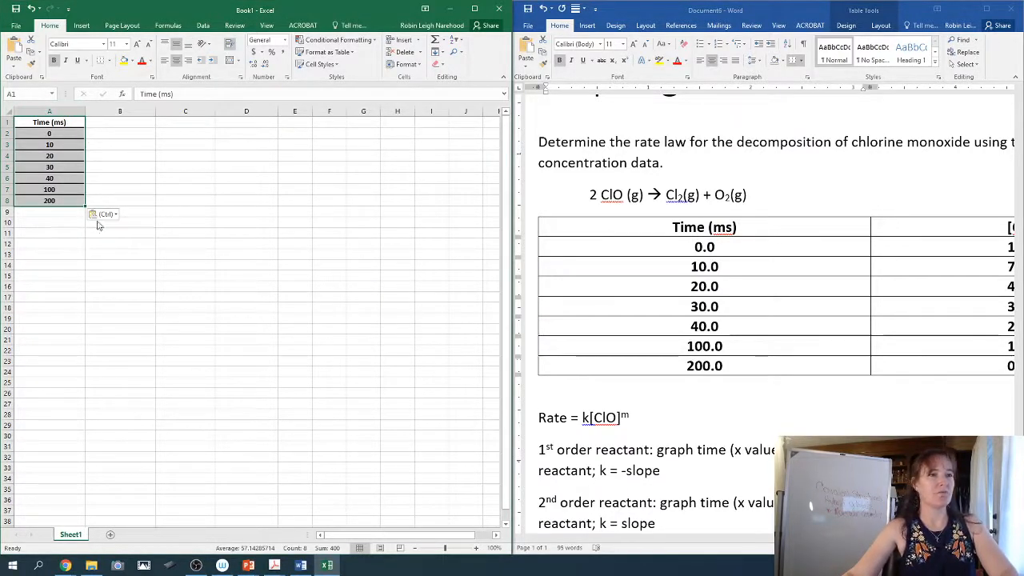
Enlarge the worksheet view to 180% zoom with column A in sight.
{"action": "left_click", "coordinate": [496, 536]}
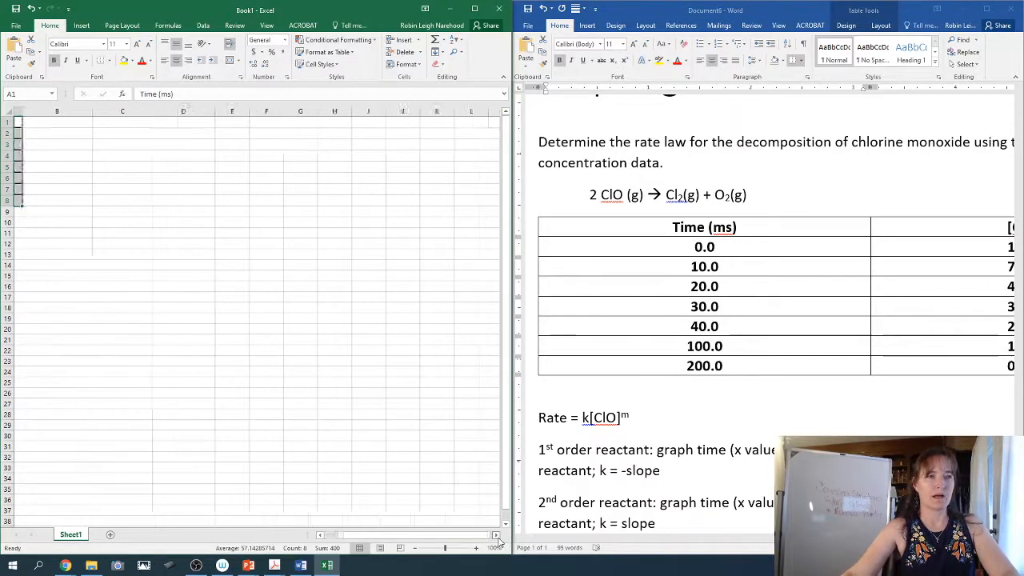
{"action": "left_click", "coordinate": [496, 536]}
{"action": "left_click_drag", "start_coordinate": [452, 538], "coordinate": [404, 541]}
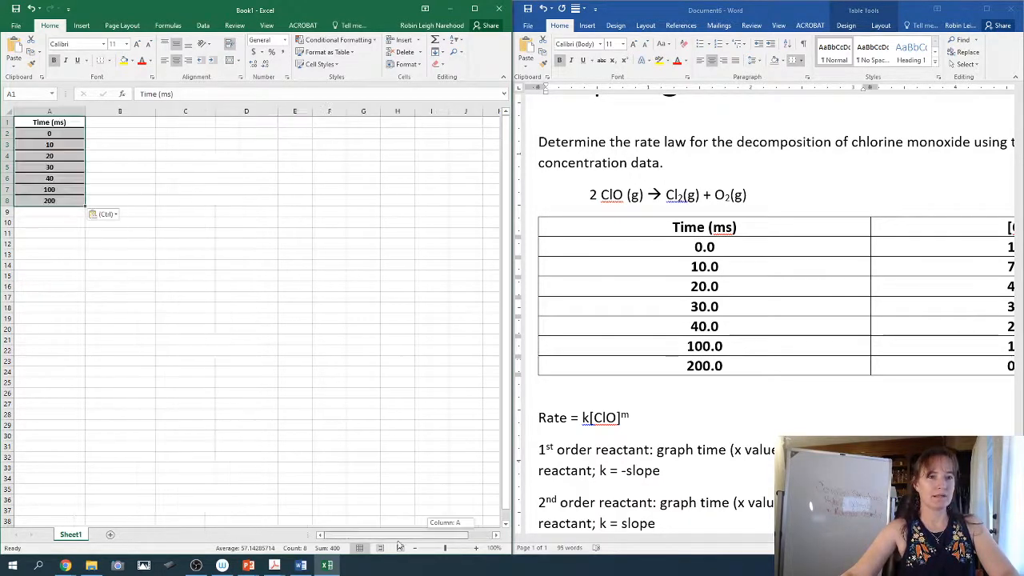
{"action": "left_click", "coordinate": [474, 549]}
{"action": "left_click", "coordinate": [474, 549]}
{"action": "left_click", "coordinate": [473, 549]}
{"action": "left_click", "coordinate": [474, 549]}
{"action": "left_click", "coordinate": [474, 548]}
{"action": "left_click", "coordinate": [475, 550]}
{"action": "left_click", "coordinate": [475, 551]}
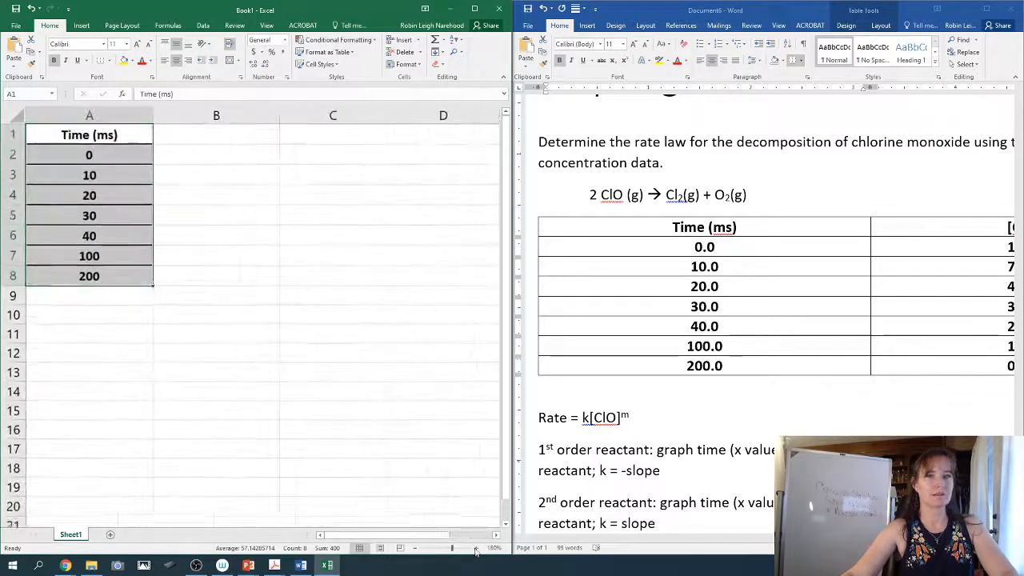
{"action": "left_click", "coordinate": [951, 219]}
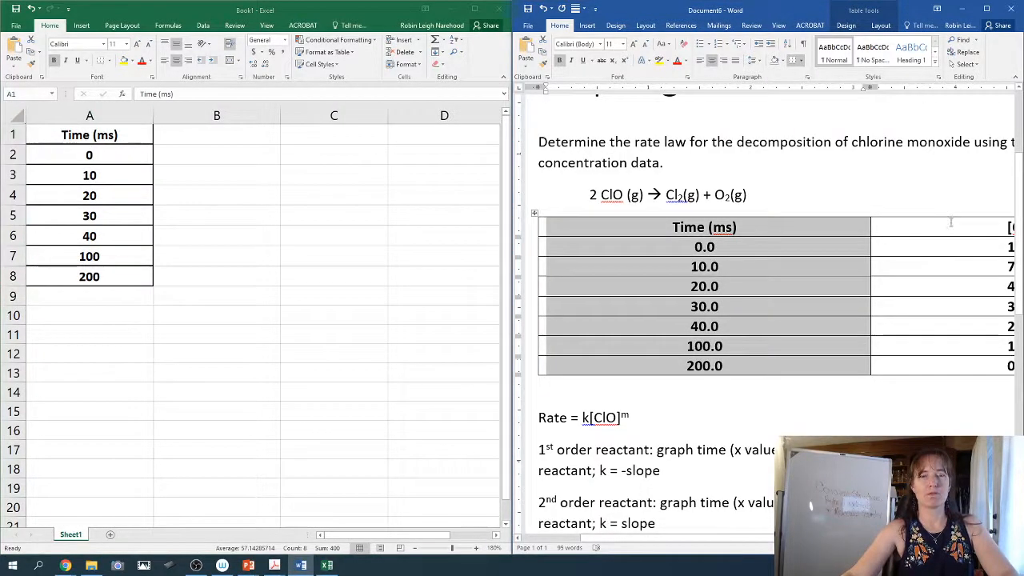
{"action": "left_click_drag", "start_coordinate": [950, 220], "coordinate": [990, 362]}
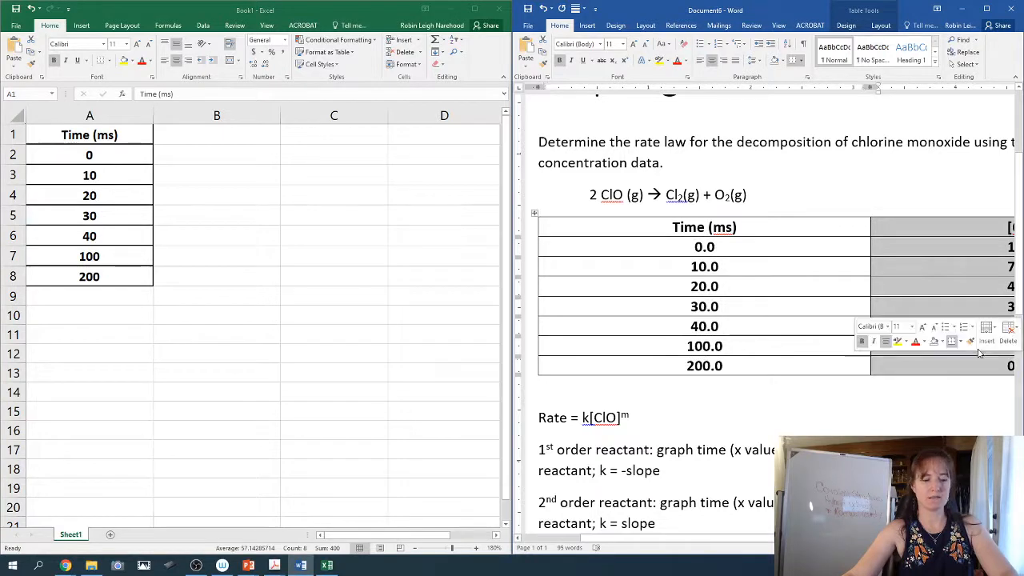
{"action": "left_click", "coordinate": [220, 133]}
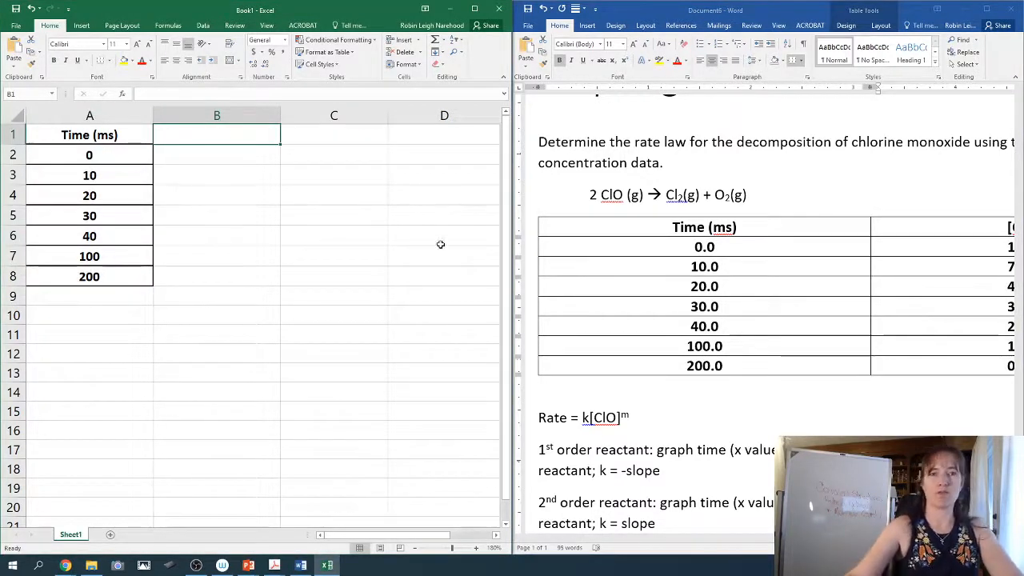
With the Word table's concentration values in view, enter the heading "[ClO]" in cell B1 and centre cells B1 to B8.
{"action": "left_click", "coordinate": [943, 275]}
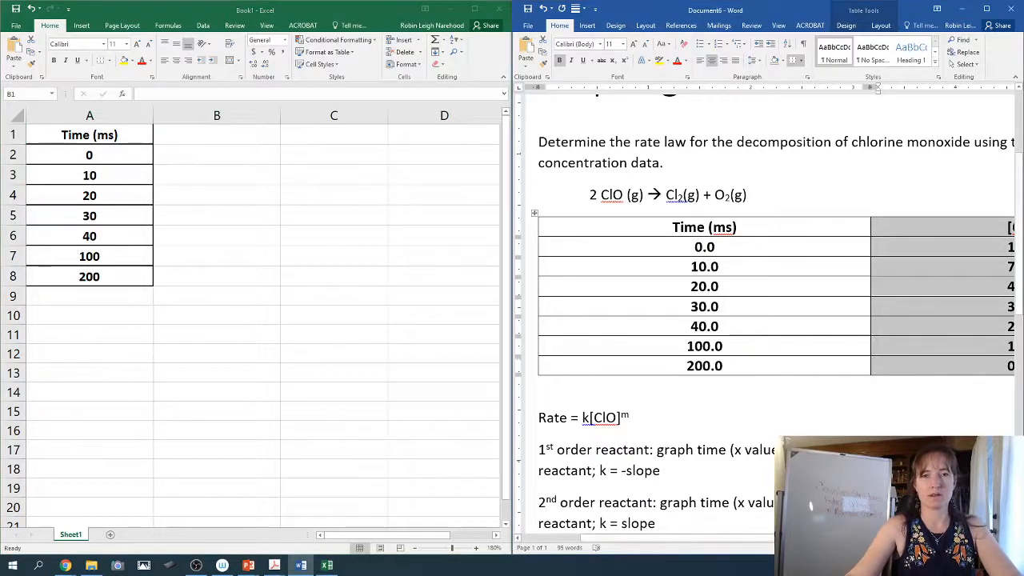
{"action": "left_click_drag", "start_coordinate": [708, 537], "coordinate": [762, 537]}
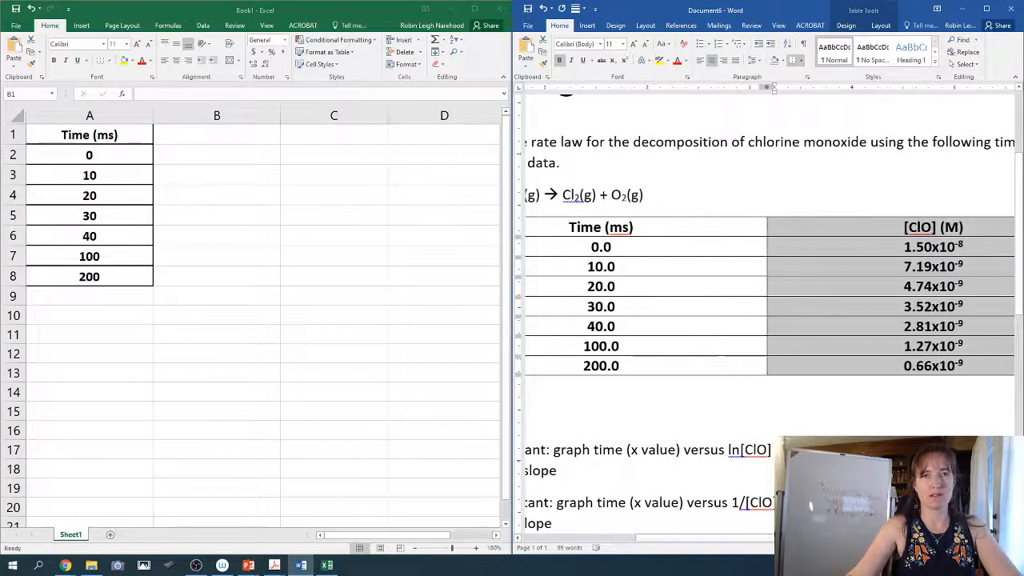
{"action": "left_click", "coordinate": [204, 137]}
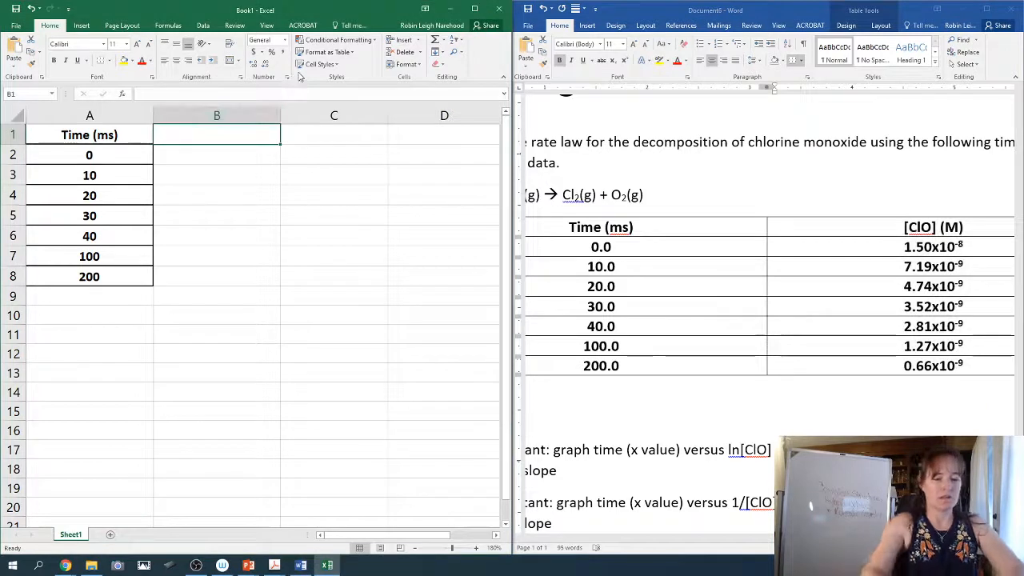
{"action": "type", "text": "["}
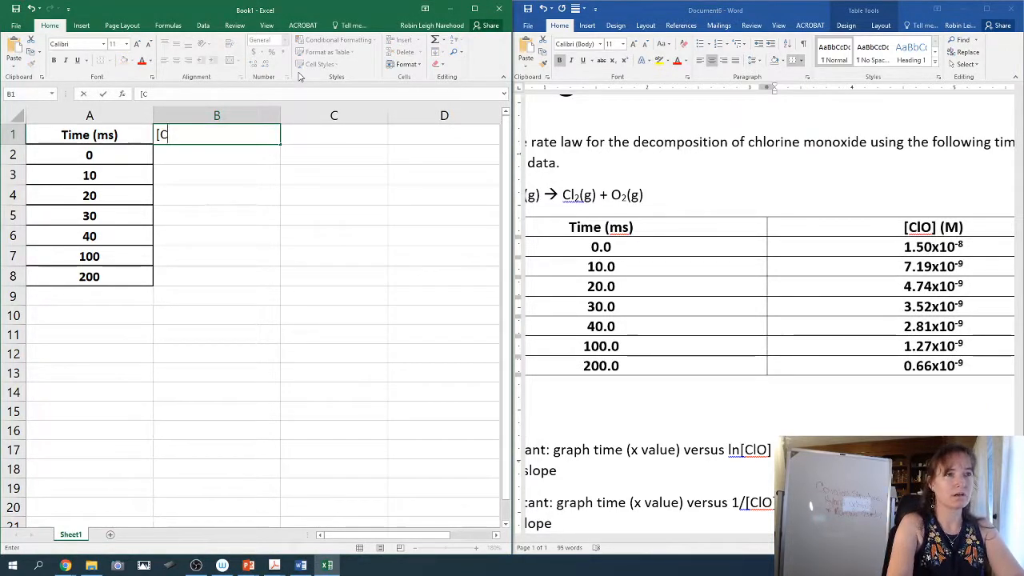
{"action": "type", "text": "ClO]"}
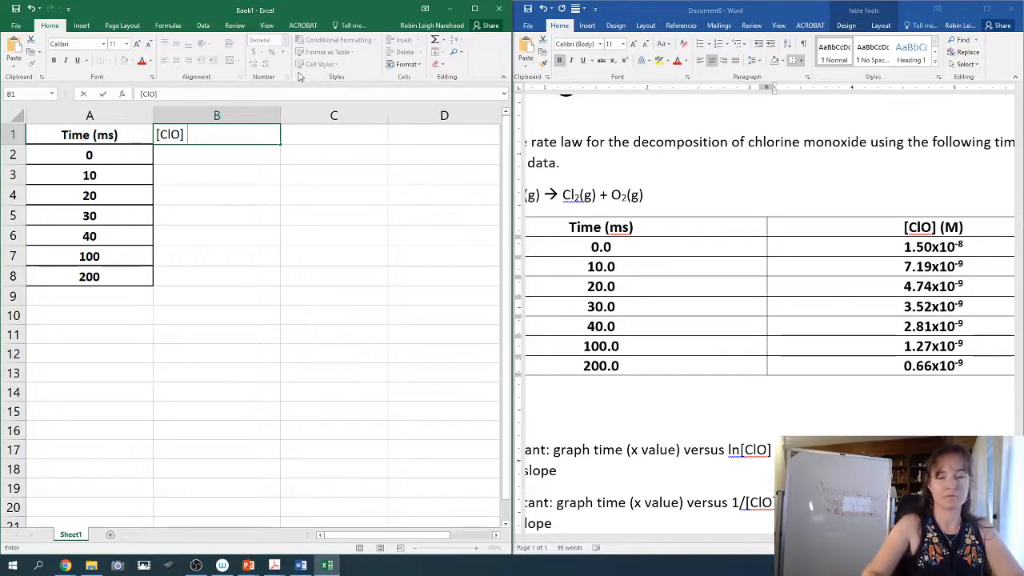
{"action": "key", "text": "Return"}
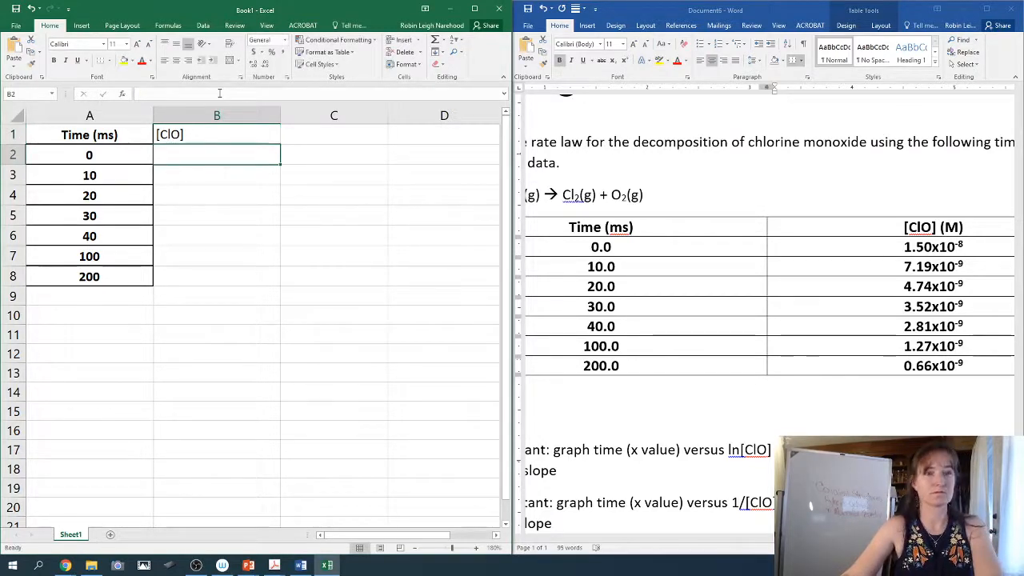
{"action": "left_click_drag", "start_coordinate": [170, 139], "coordinate": [186, 272]}
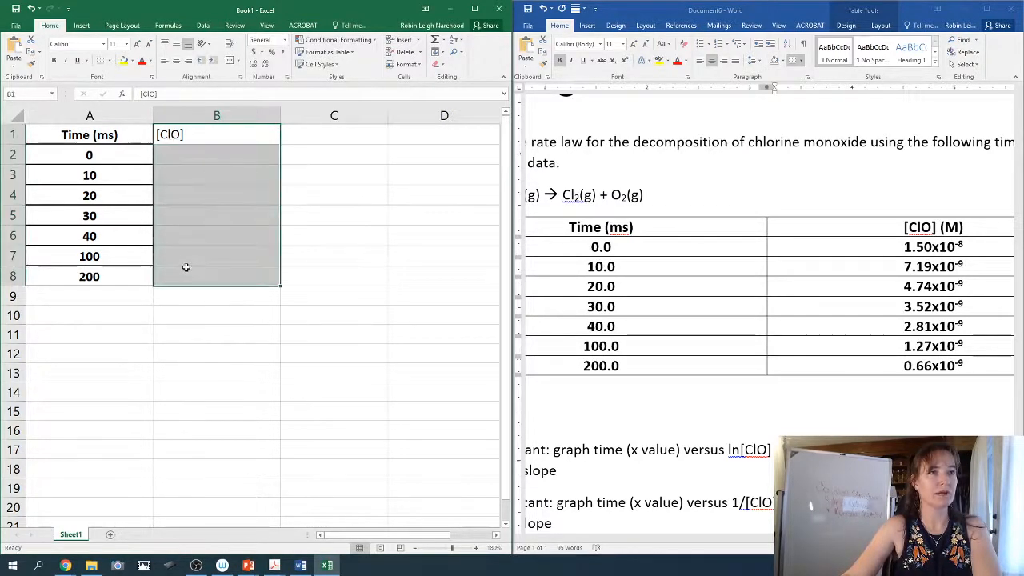
{"action": "left_click", "coordinate": [176, 61]}
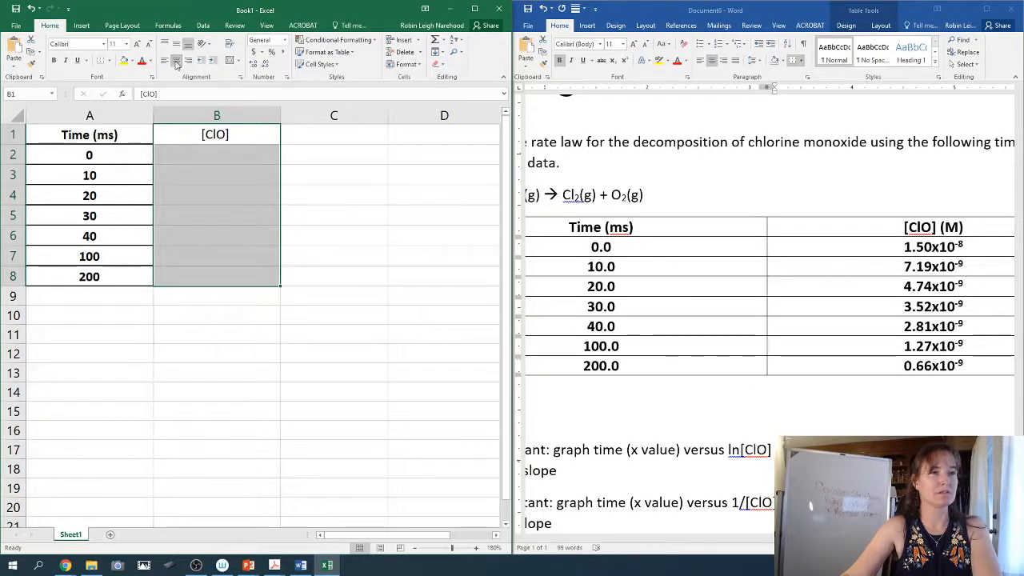
Enter the first concentration, 1.50e-08, in cell B2 for time 0.
{"action": "left_click", "coordinate": [219, 154]}
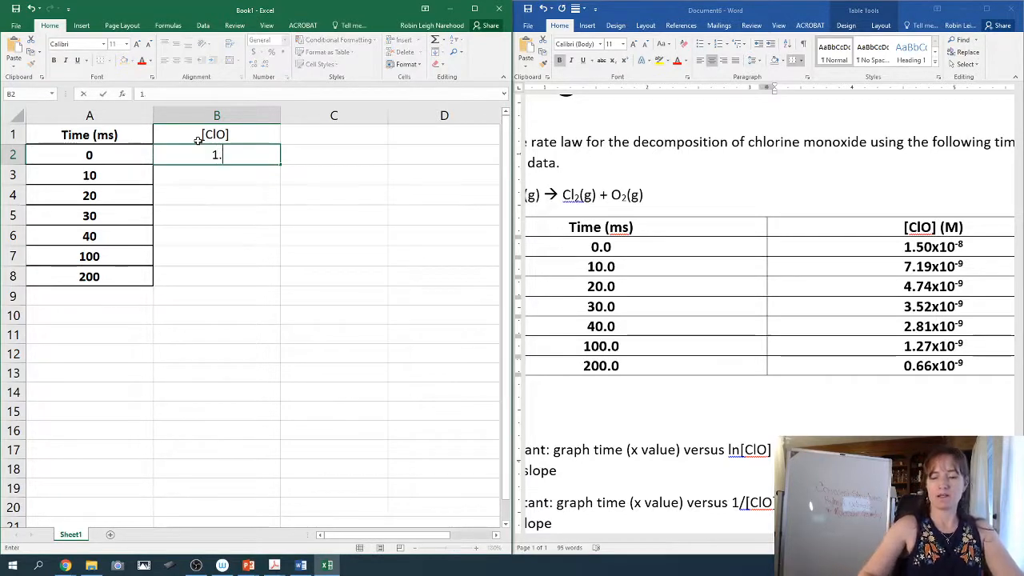
{"action": "type", "text": ".50"}
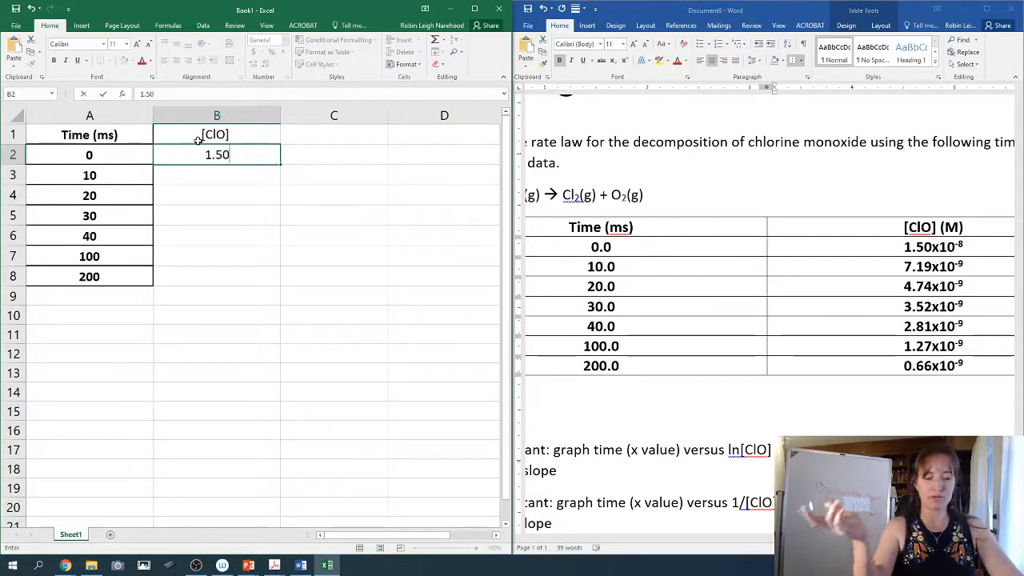
{"action": "type", "text": "e"}
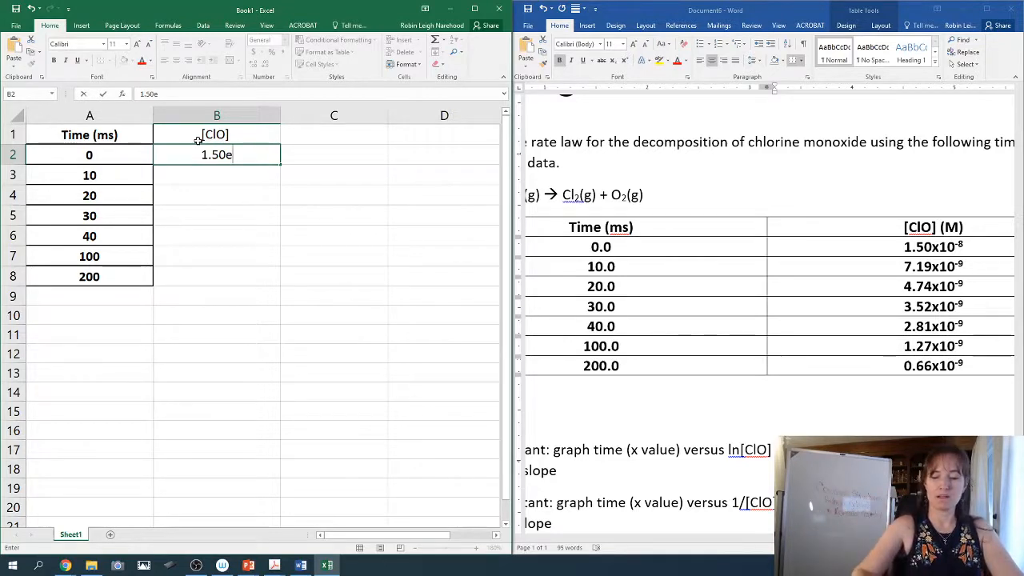
{"action": "type", "text": "-"}
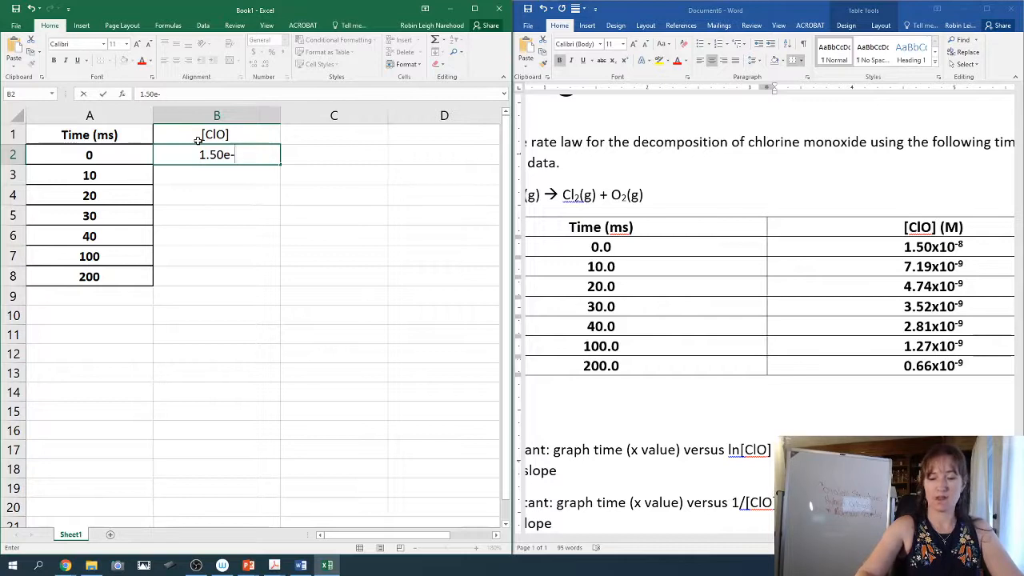
{"action": "type", "text": "08"}
{"action": "key", "text": "Return"}
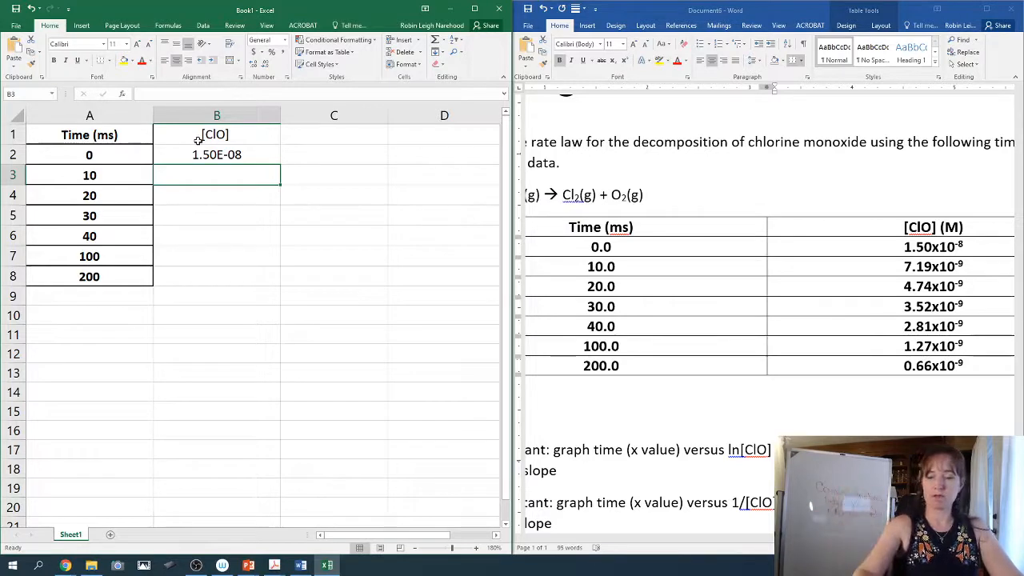
Enter the concentrations 7.19e-9, 4.74e-9 and 3.52e-9 in cells B3 to B5 for times 10, 20 and 30.
{"action": "type", "text": "7.19"}
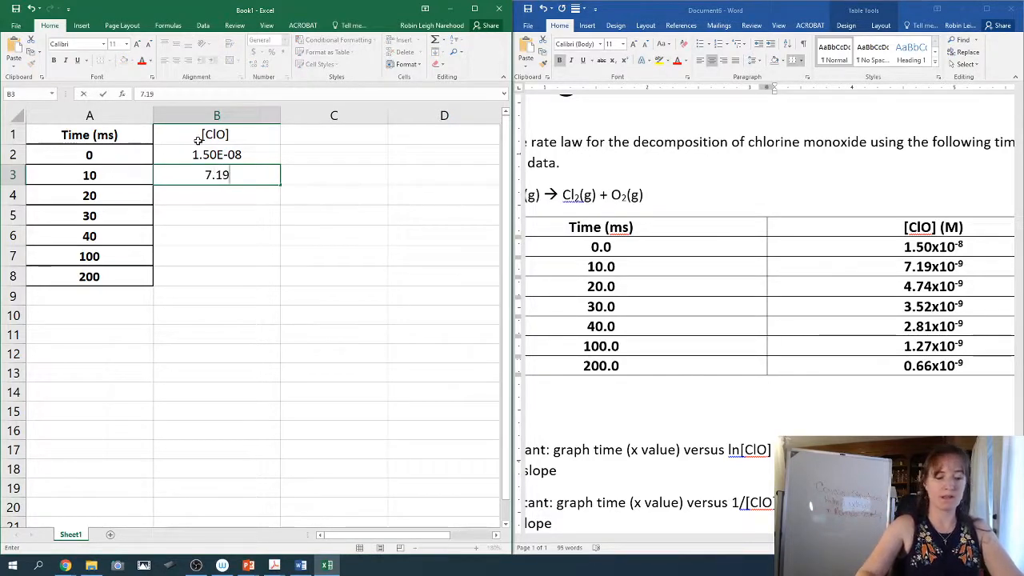
{"action": "type", "text": "e-"}
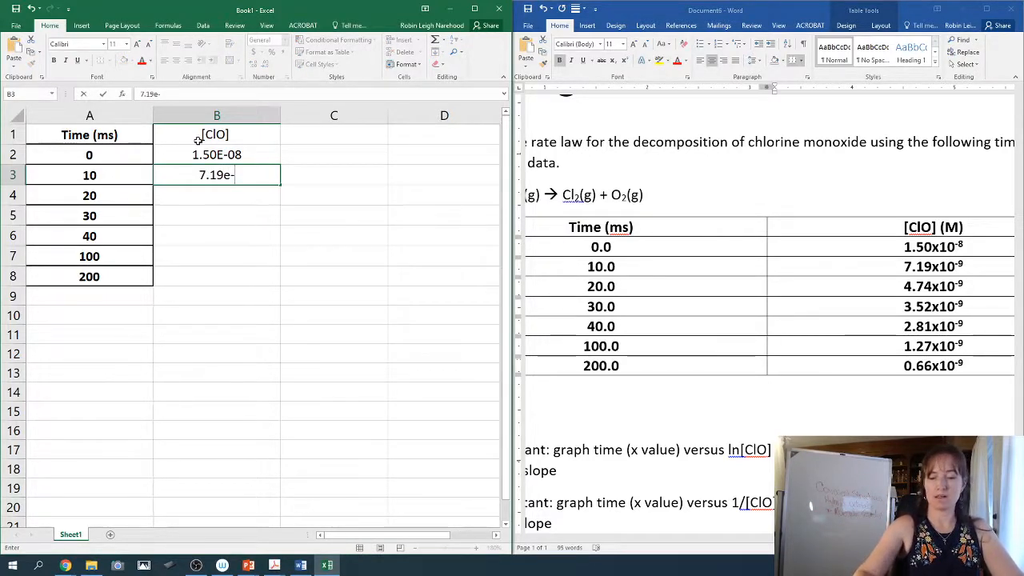
{"action": "type", "text": "9"}
{"action": "key", "text": "Return"}
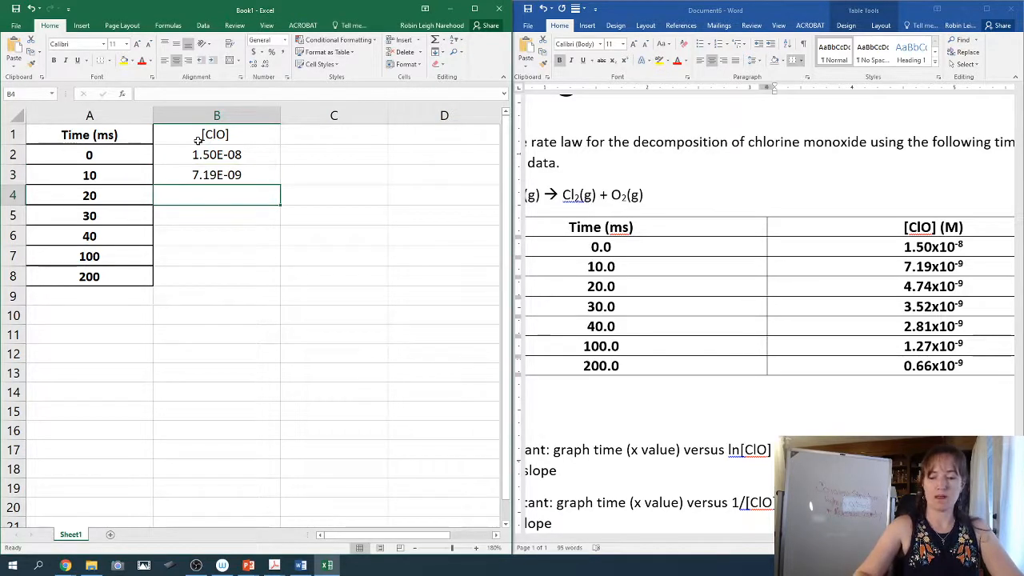
{"action": "type", "text": "4.74e-9"}
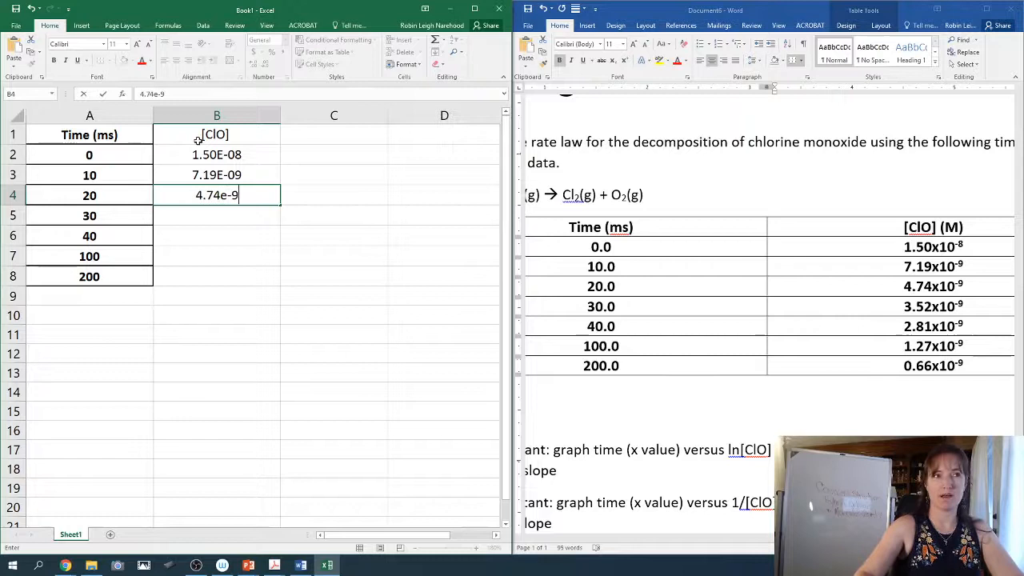
{"action": "key", "text": "Return"}
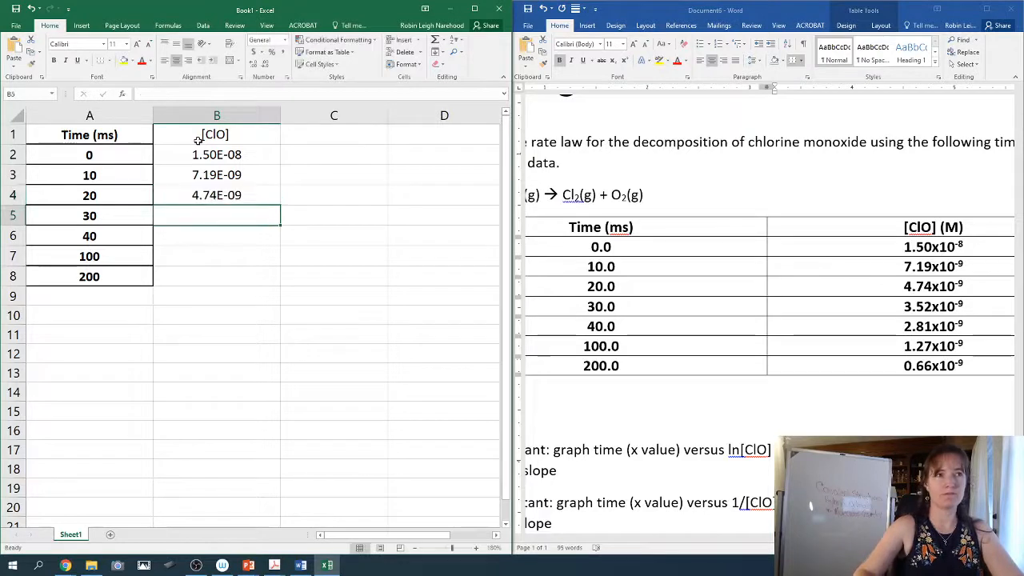
{"action": "type", "text": "3.52"}
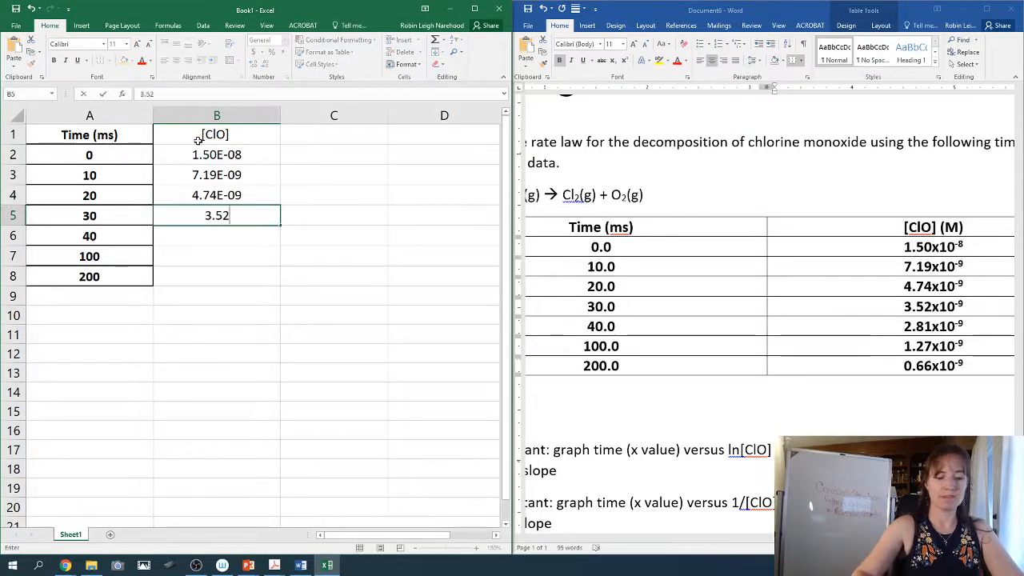
{"action": "type", "text": "e-9"}
{"action": "key", "text": "Return"}
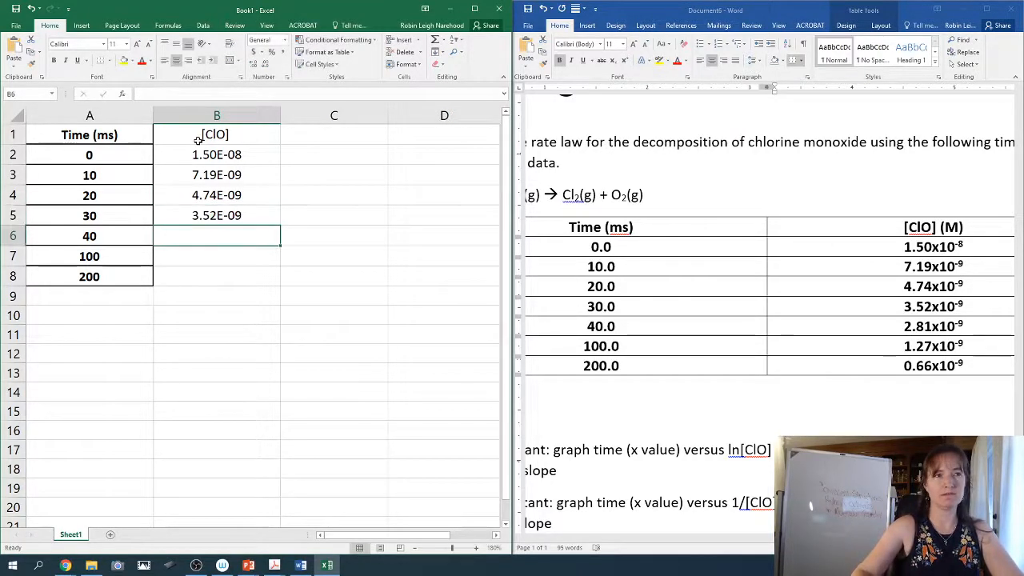
Enter the concentrations 2.81e-9, 1.27e-9 and 0.66e-9 in cells B6 to B8 for times 40, 100 and 200.
{"action": "type", "text": "2.81"}
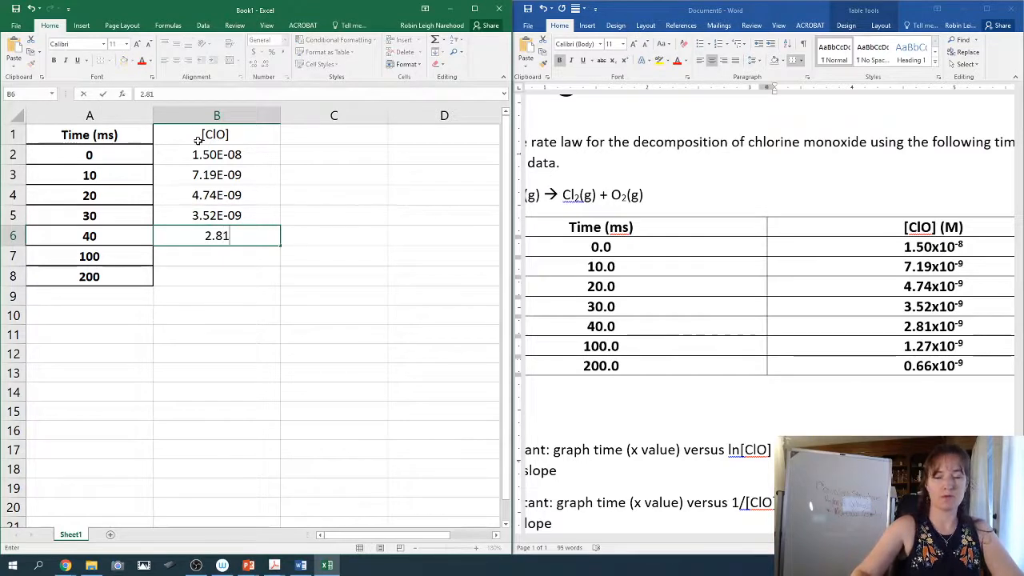
{"action": "type", "text": "e-9"}
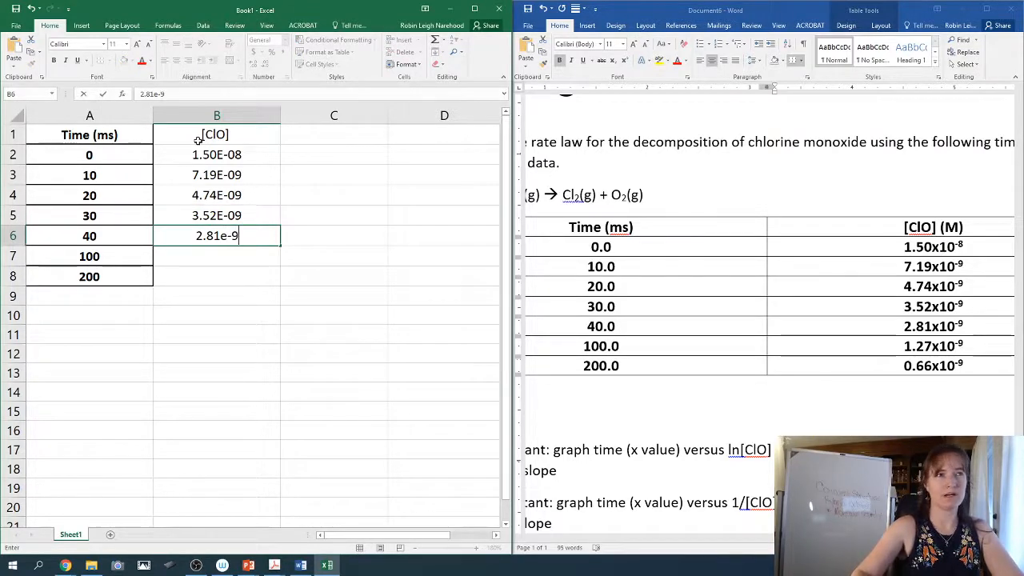
{"action": "key", "text": "Return"}
{"action": "type", "text": "1.27"}
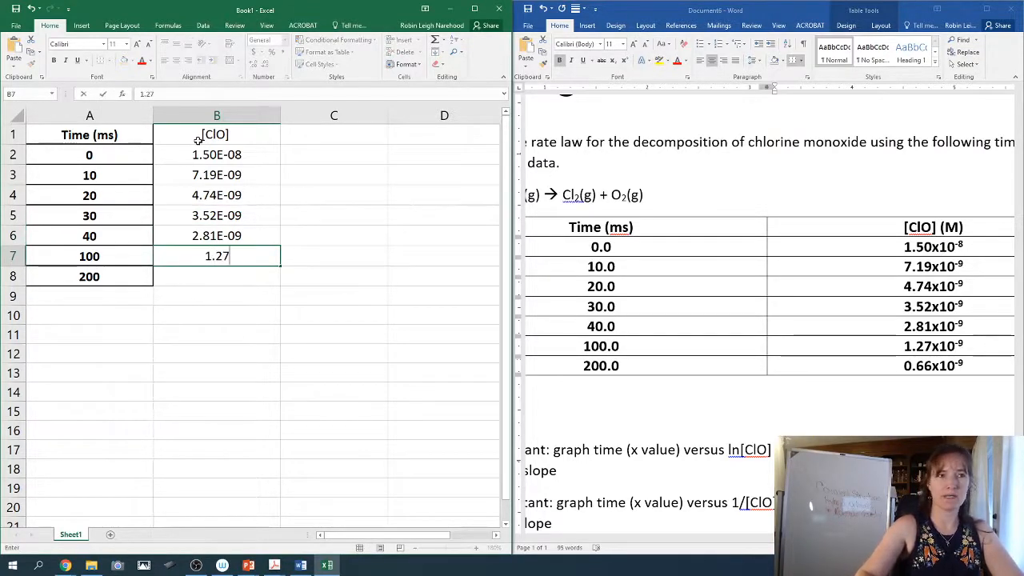
{"action": "type", "text": "e-9"}
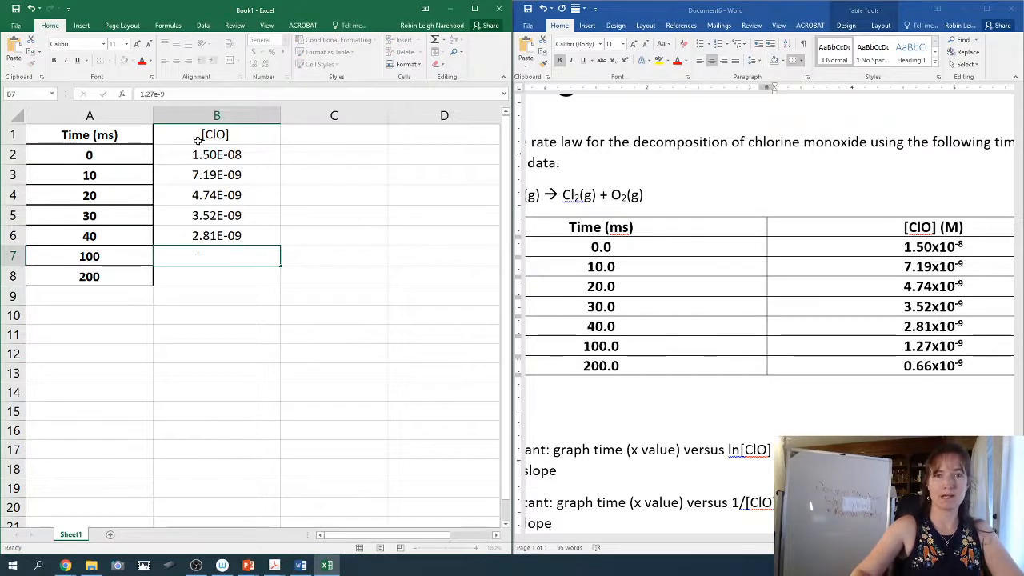
{"action": "key", "text": "Return"}
{"action": "type", "text": "0."}
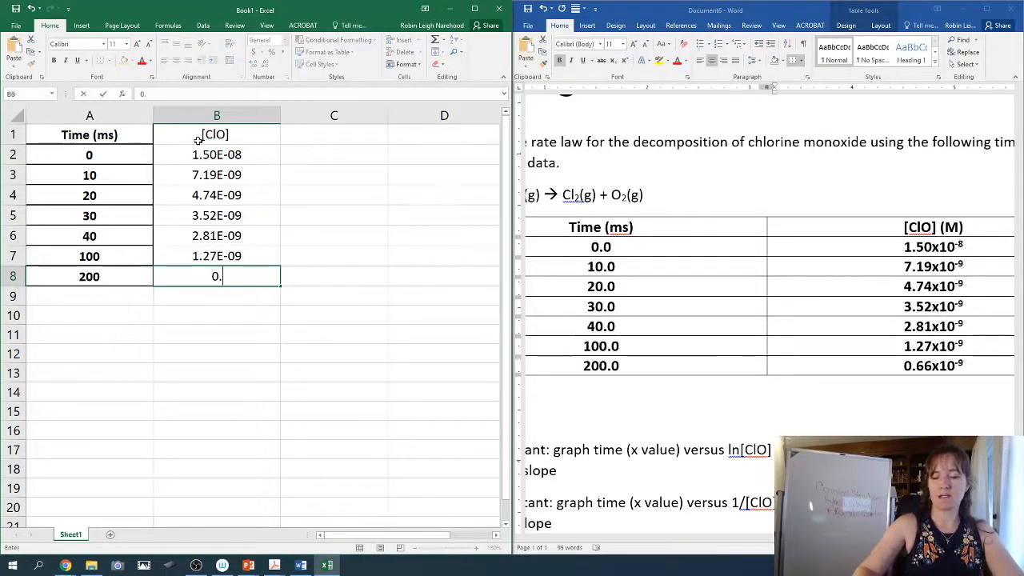
{"action": "type", "text": "66e"}
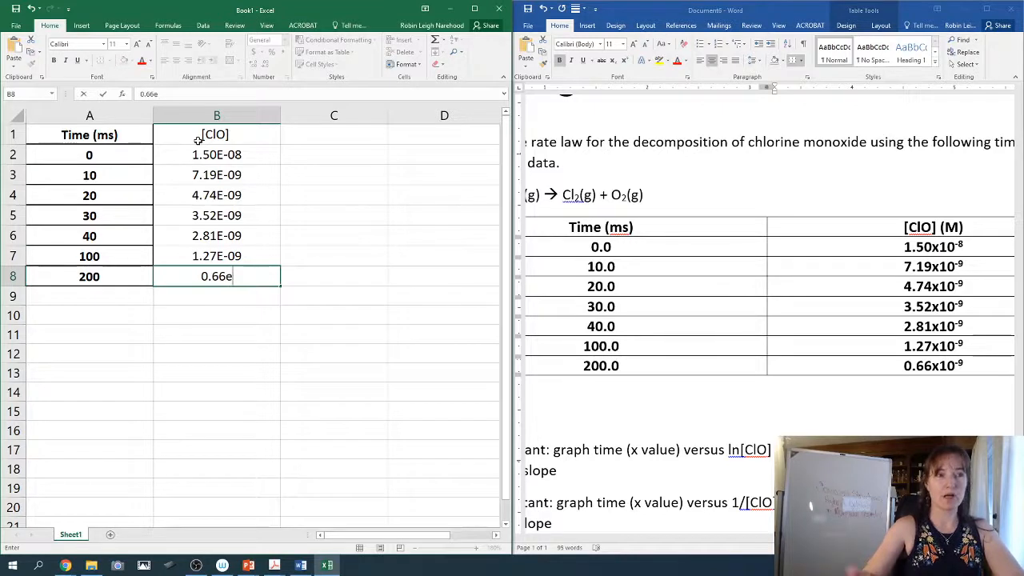
{"action": "type", "text": "-9"}
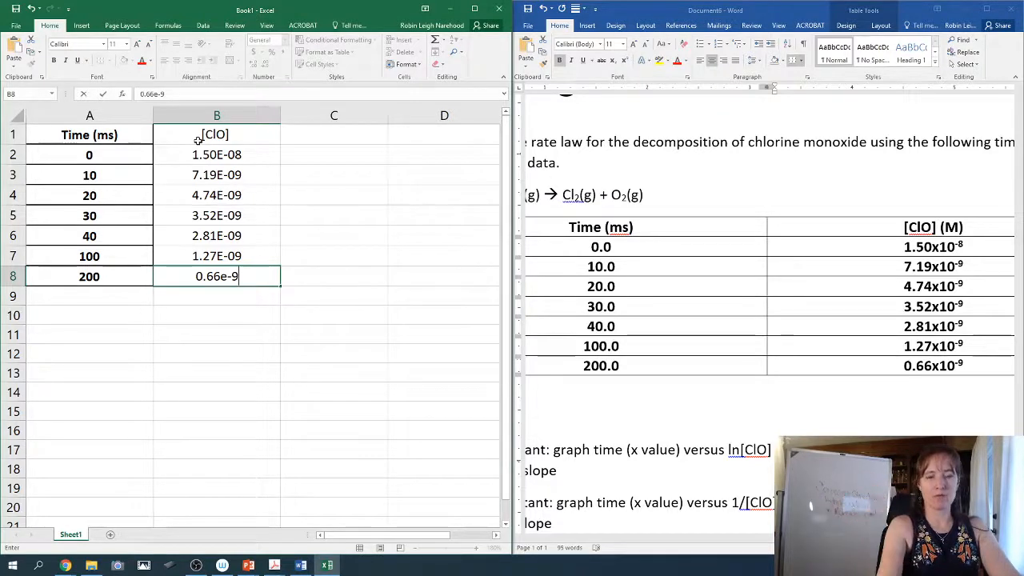
{"action": "key", "text": "Return"}
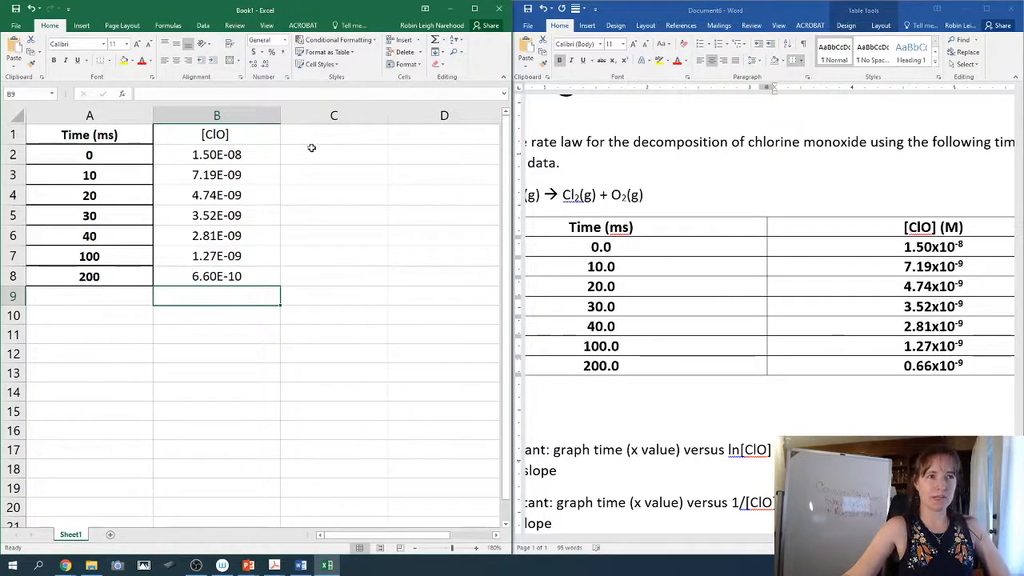
Copy the time column with its heading from cells A1 to A8 into column C, starting at C1.
{"action": "left_click_drag", "start_coordinate": [116, 136], "coordinate": [101, 275]}
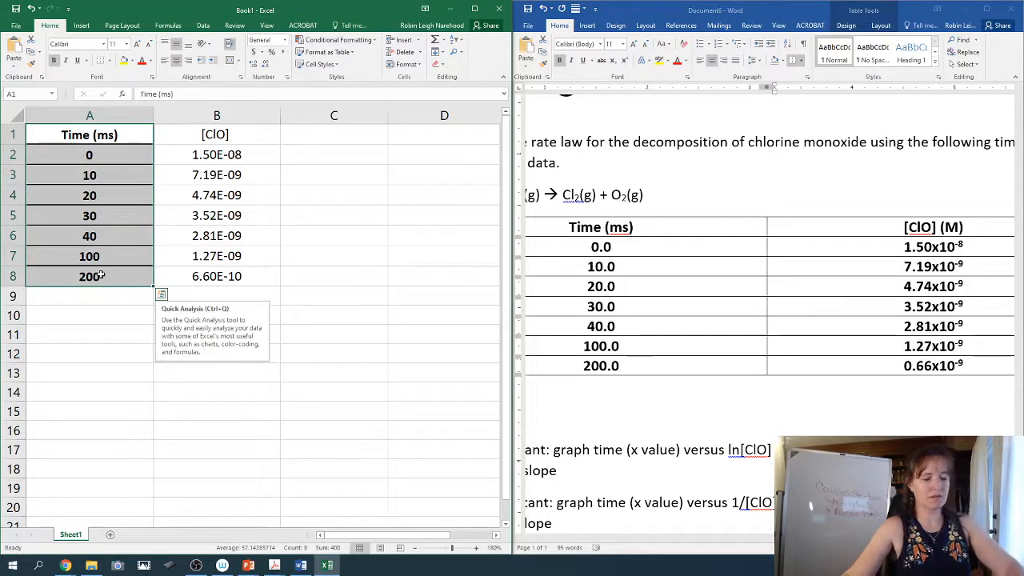
{"action": "key", "text": "ctrl+c"}
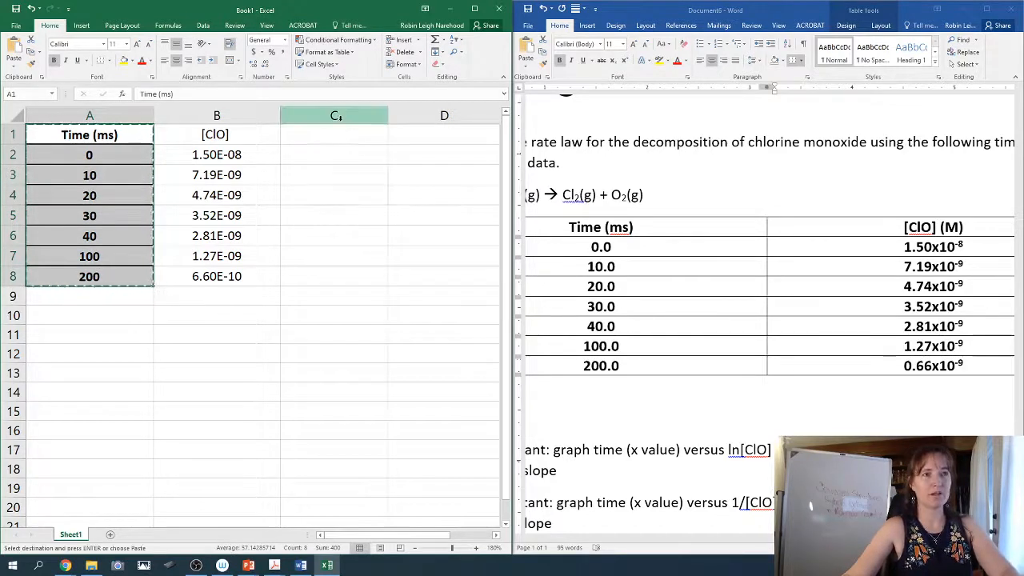
{"action": "left_click", "coordinate": [343, 131]}
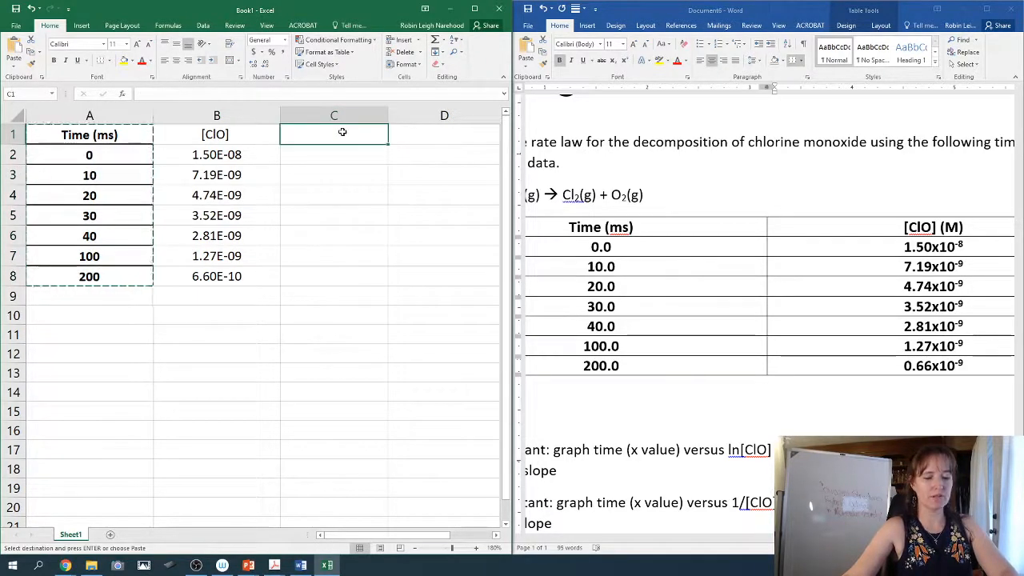
{"action": "key", "text": "ctrl+v"}
Enter the heading "ln[ClO]" in cell D1 and centre it.
{"action": "left_click", "coordinate": [428, 130]}
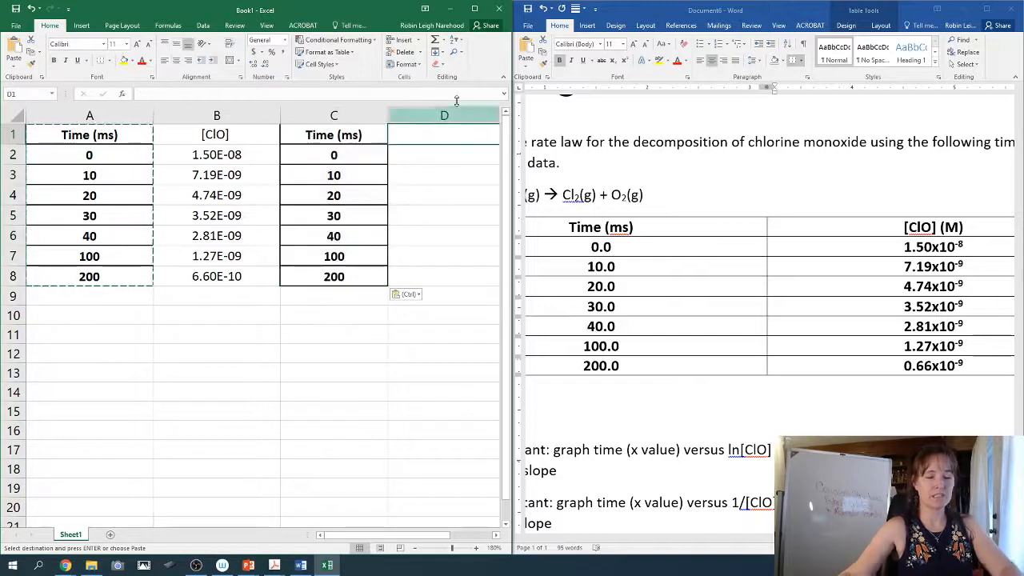
{"action": "type", "text": "ln["}
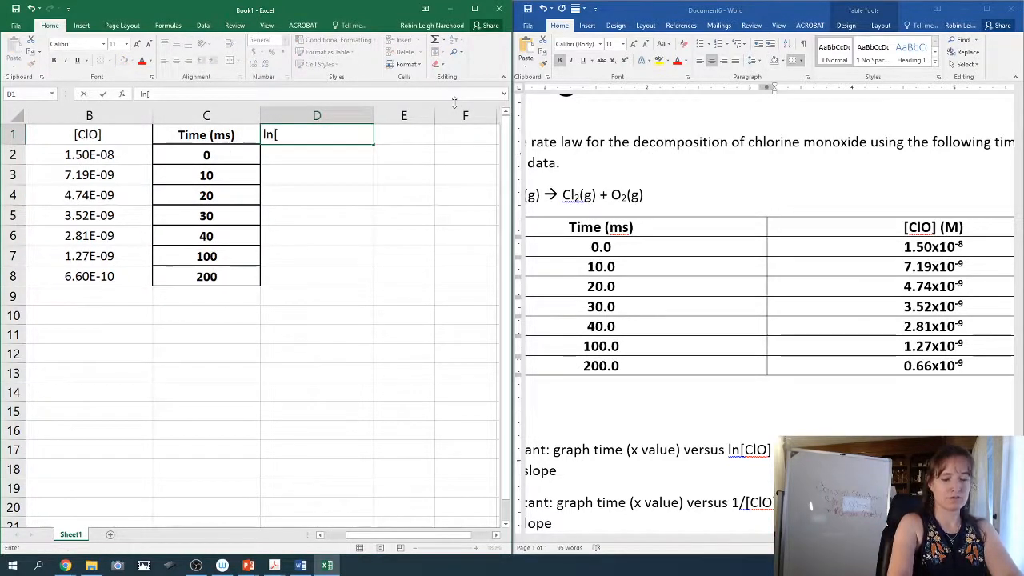
{"action": "type", "text": "ClO"}
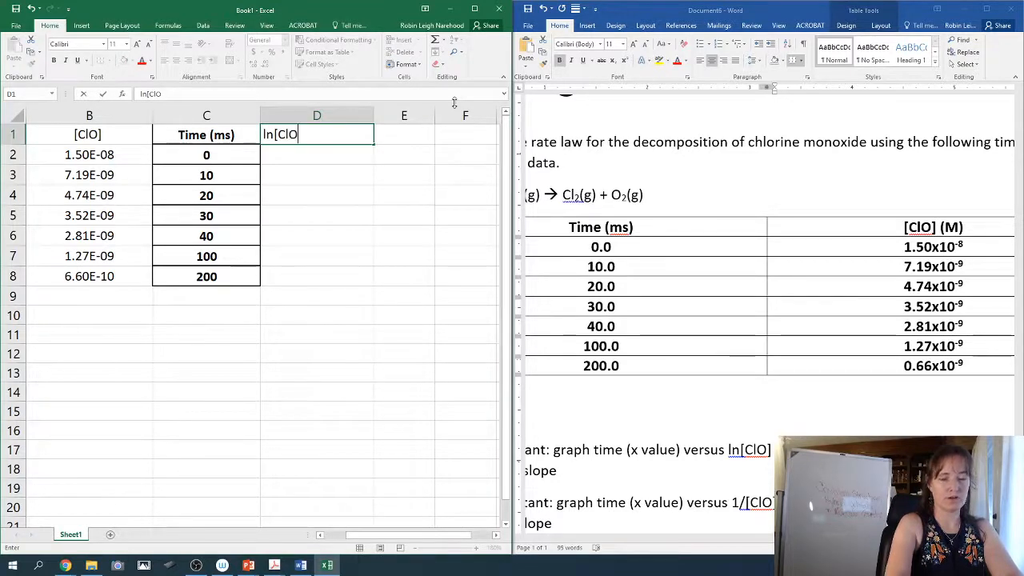
{"action": "type", "text": "]"}
{"action": "key", "text": "Return"}
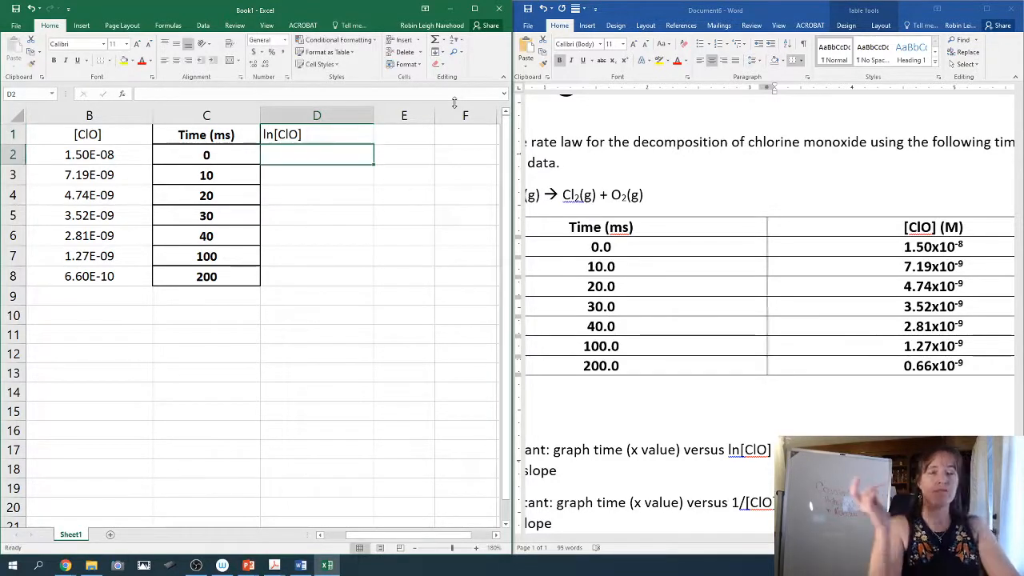
{"action": "left_click", "coordinate": [357, 134]}
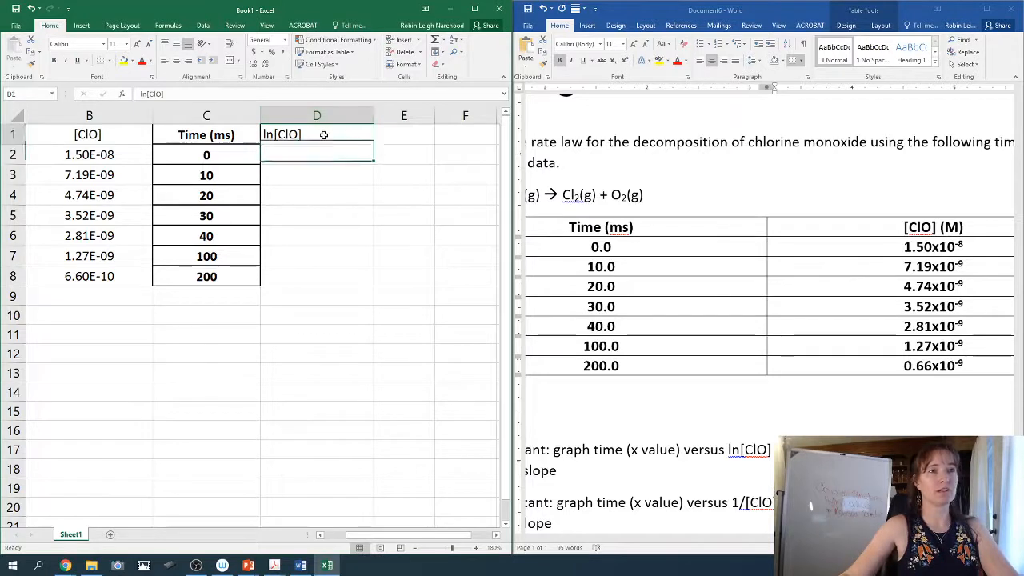
{"action": "left_click", "coordinate": [176, 61]}
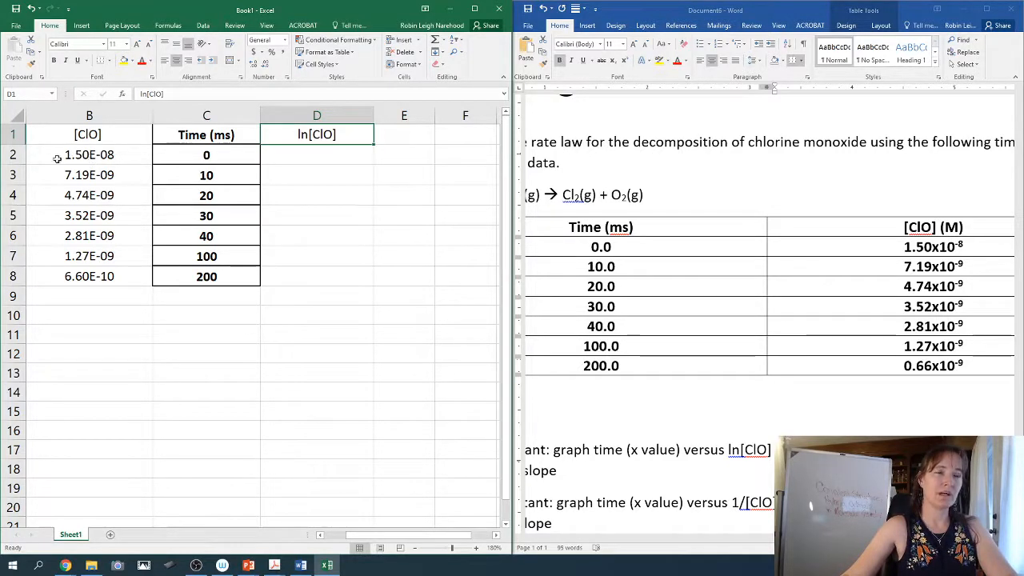
Calculate the natural logarithm of the first concentration in cell D2 with the formula =ln(B2).
{"action": "left_click", "coordinate": [288, 155]}
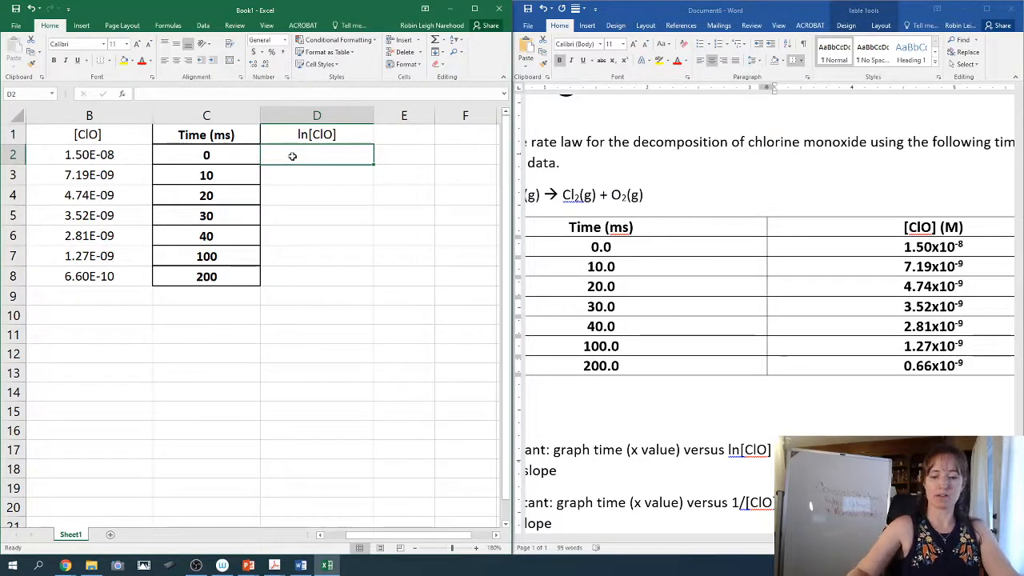
{"action": "type", "text": "="}
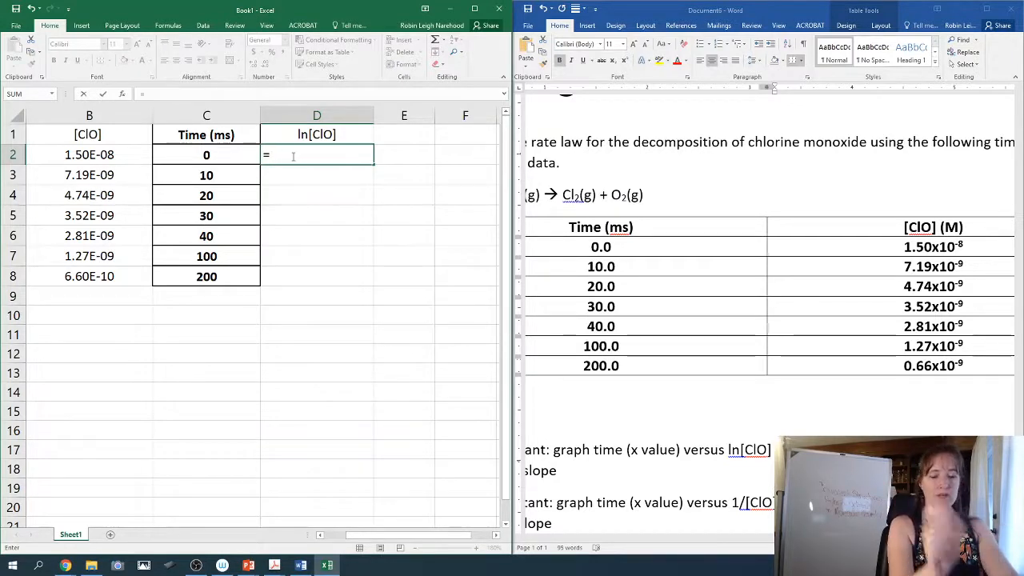
{"action": "type", "text": "n"}
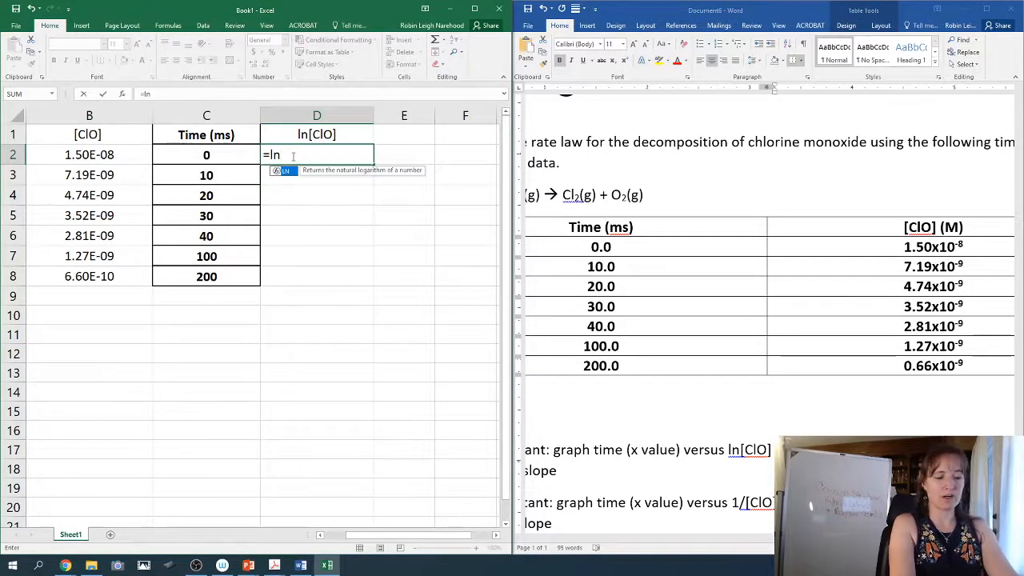
{"action": "type", "text": "("}
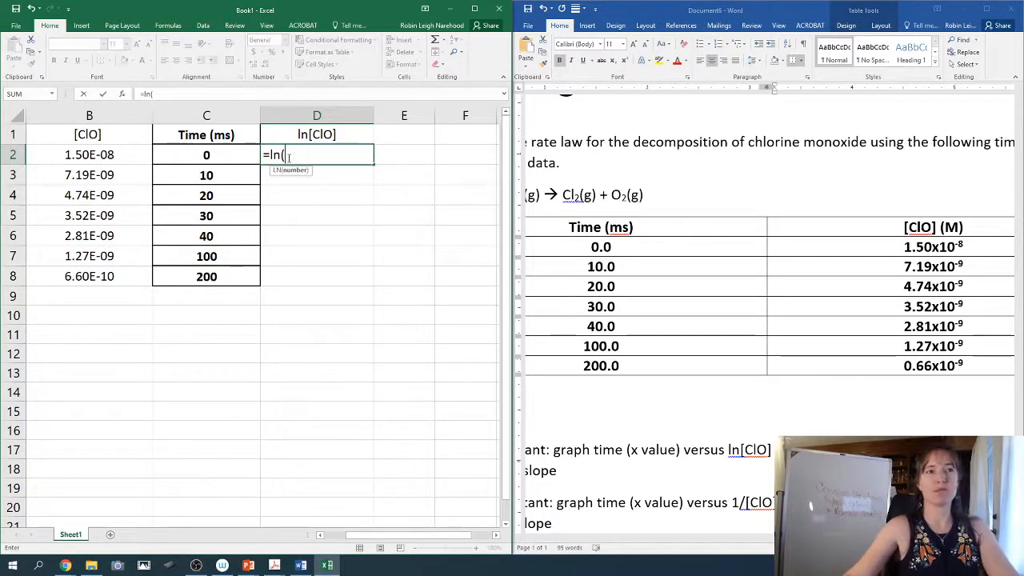
{"action": "left_click", "coordinate": [106, 155]}
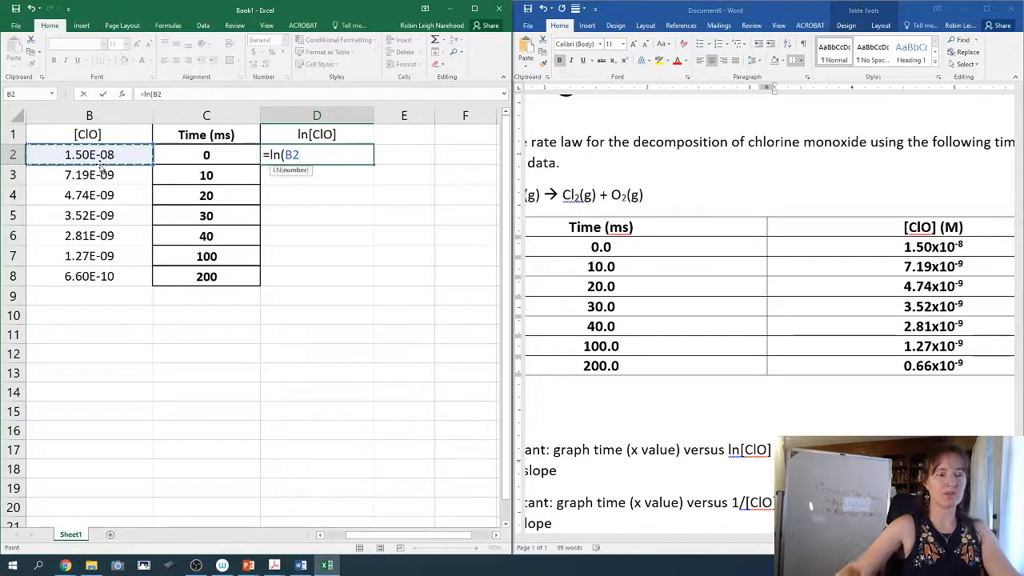
{"action": "type", "text": ")"}
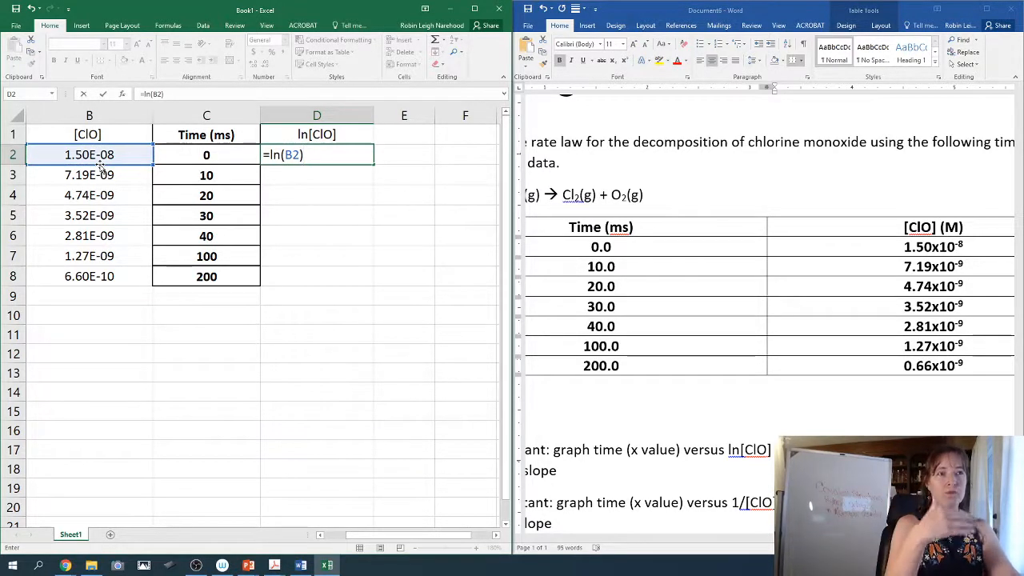
{"action": "key", "text": "Return"}
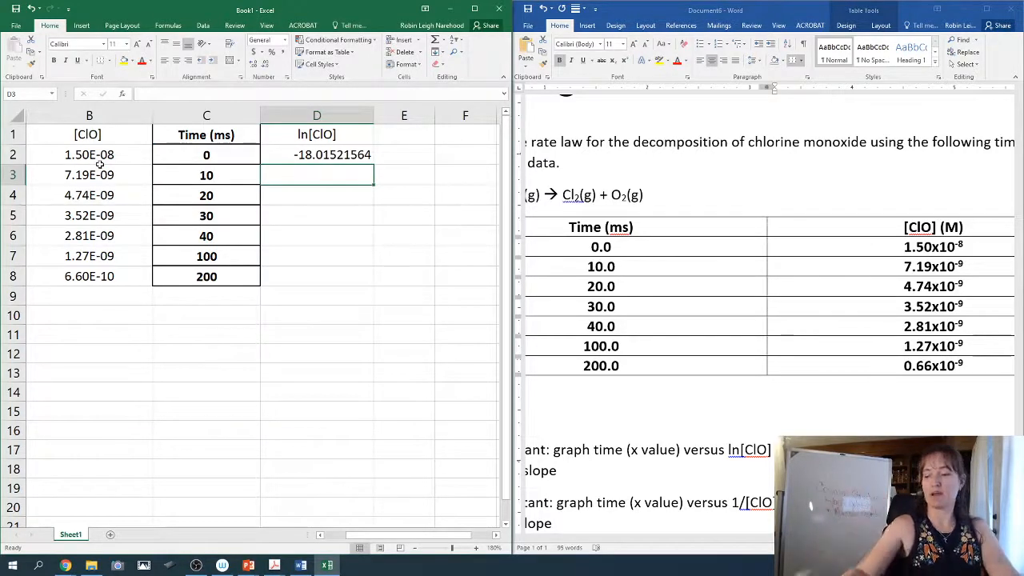
Fill the logarithm formula from D2 down to D8 and check the copied formula in D3.
{"action": "left_click", "coordinate": [343, 153]}
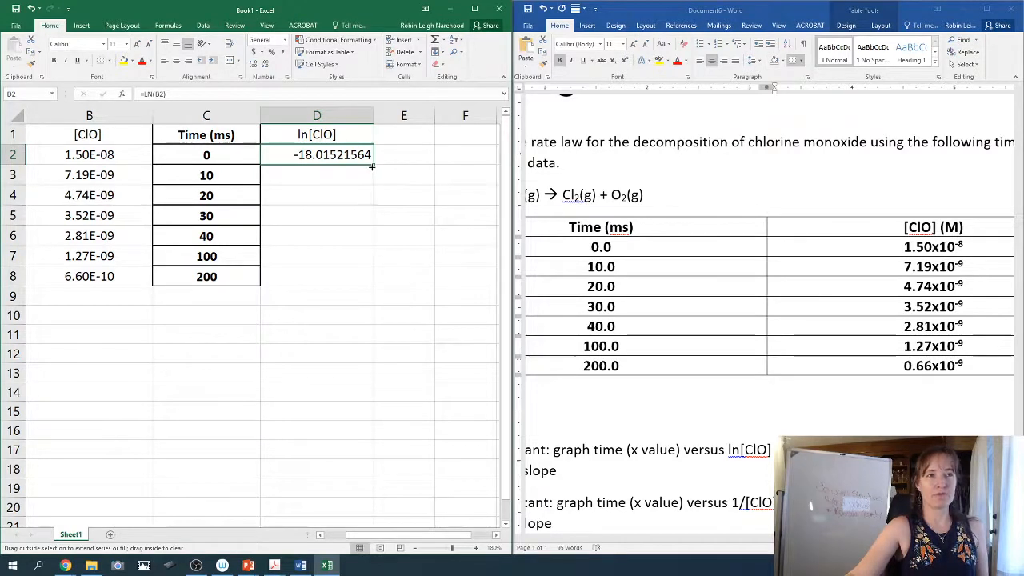
{"action": "left_click_drag", "start_coordinate": [372, 166], "coordinate": [372, 286]}
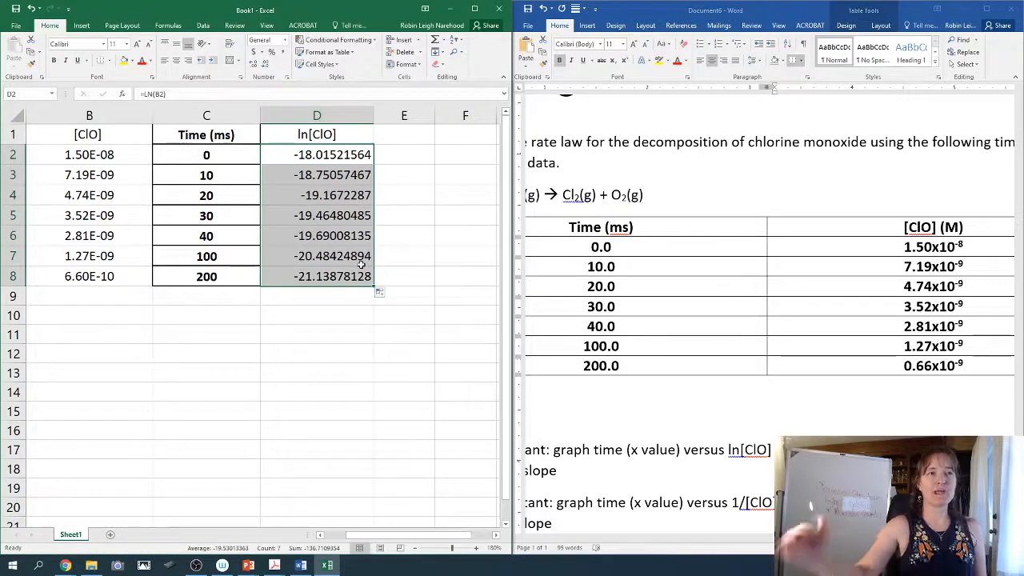
{"action": "left_click", "coordinate": [341, 175]}
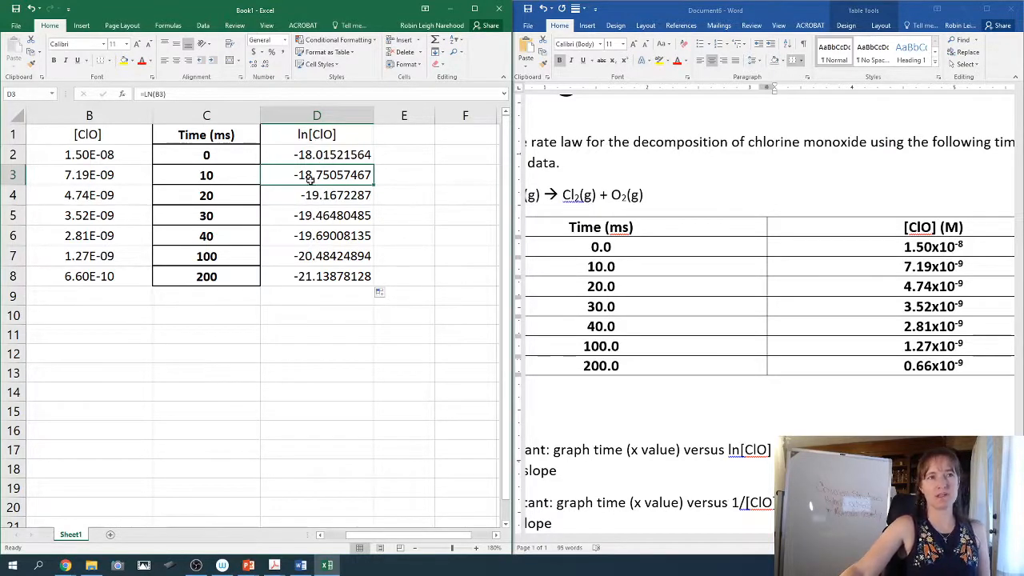
Insert a scatter chart of ln[ClO] against time from columns C and D, with markers only.
{"action": "left_click", "coordinate": [206, 116]}
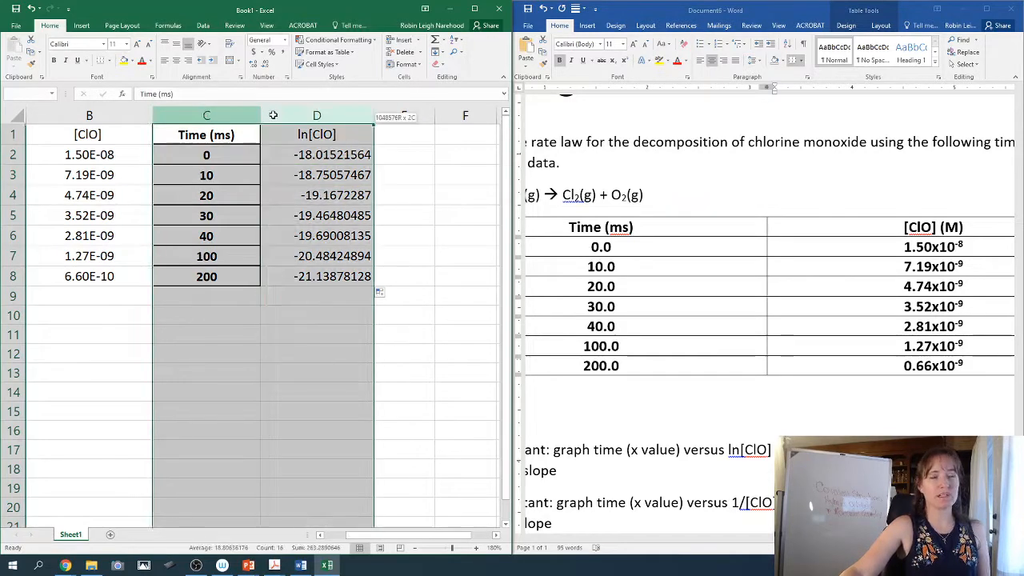
{"action": "left_click", "coordinate": [217, 172]}
{"action": "left_click", "coordinate": [206, 112]}
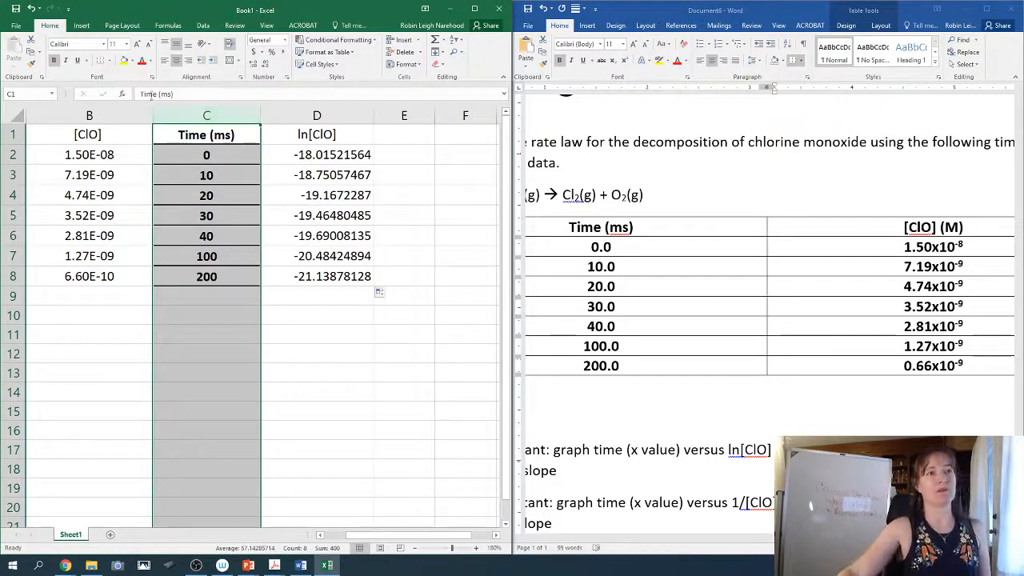
{"action": "left_click_drag", "start_coordinate": [212, 118], "coordinate": [297, 114]}
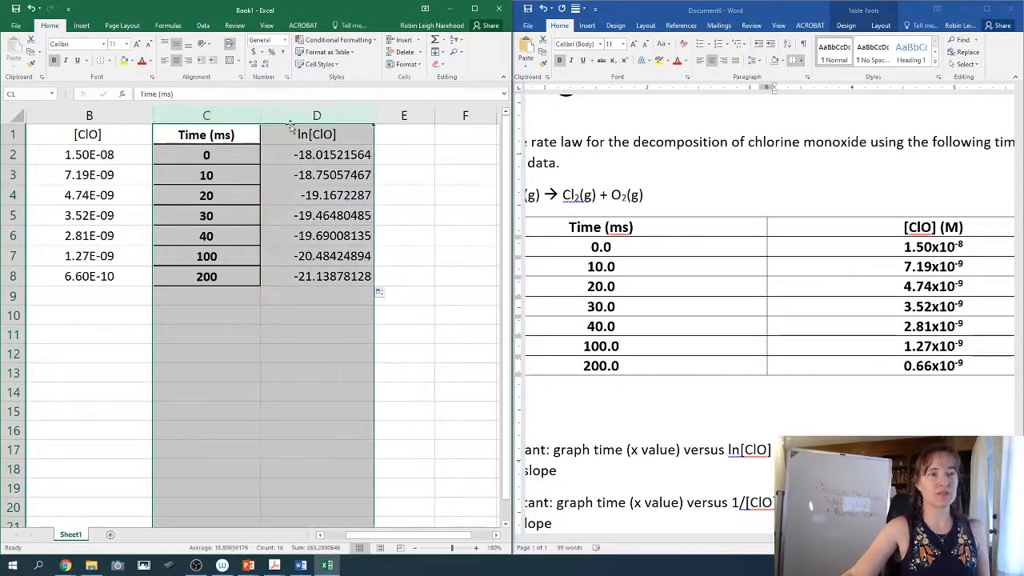
{"action": "left_click", "coordinate": [81, 24]}
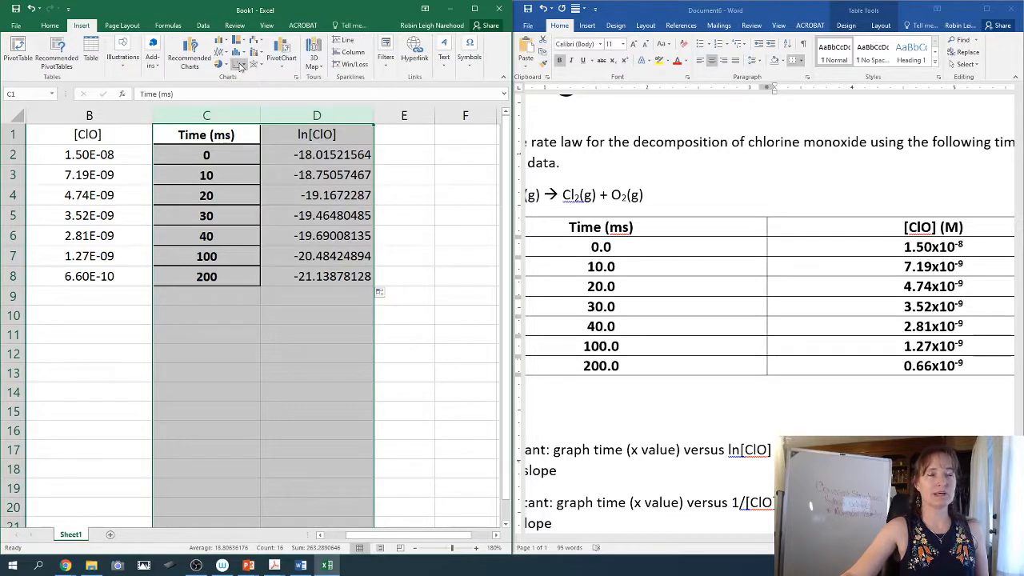
{"action": "left_click", "coordinate": [240, 67]}
{"action": "left_click", "coordinate": [248, 96]}
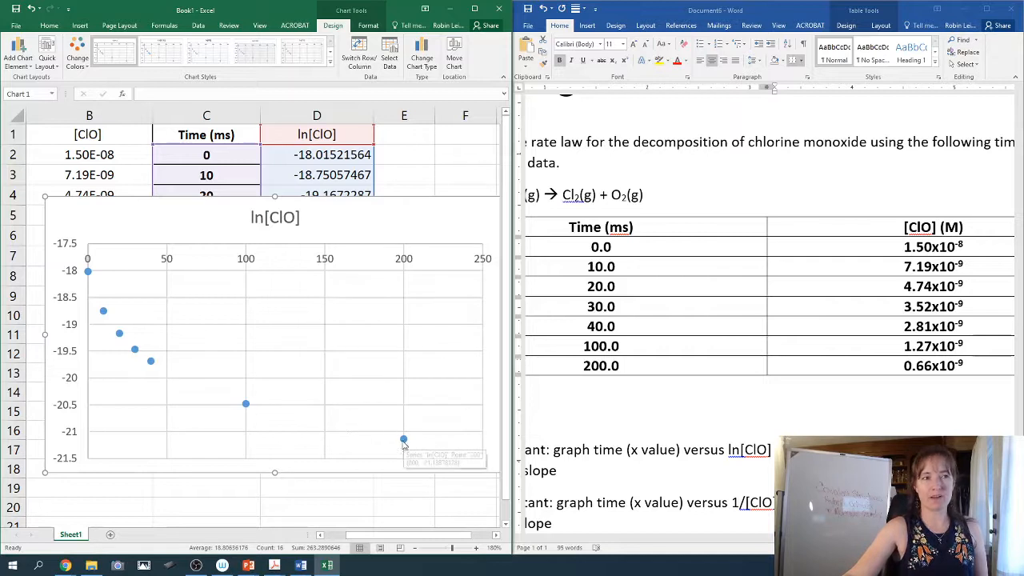
Add a trendline to the data series in the ln[ClO] scatter chart.
{"action": "left_click", "coordinate": [151, 361]}
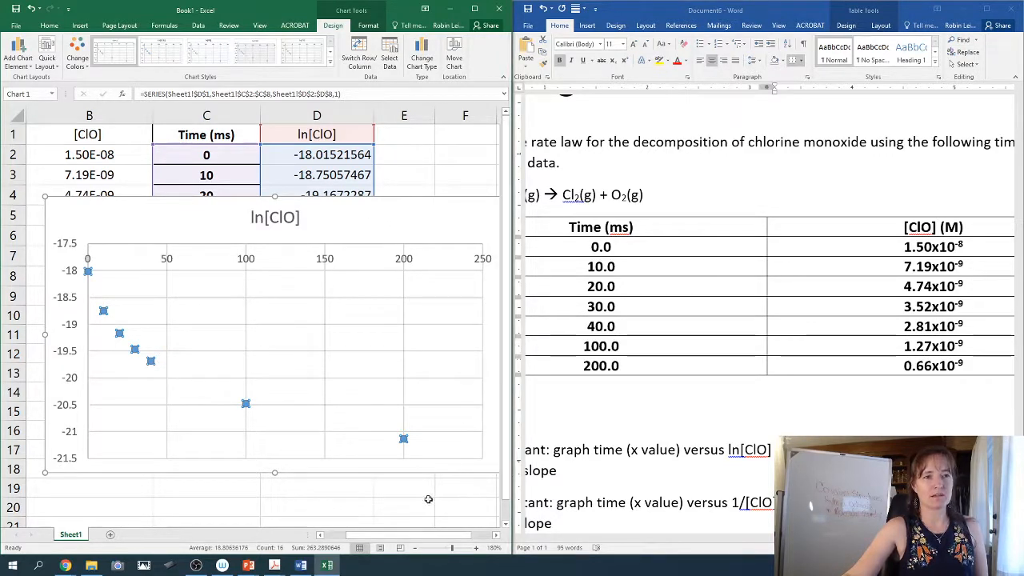
{"action": "left_click_drag", "start_coordinate": [419, 535], "coordinate": [439, 540]}
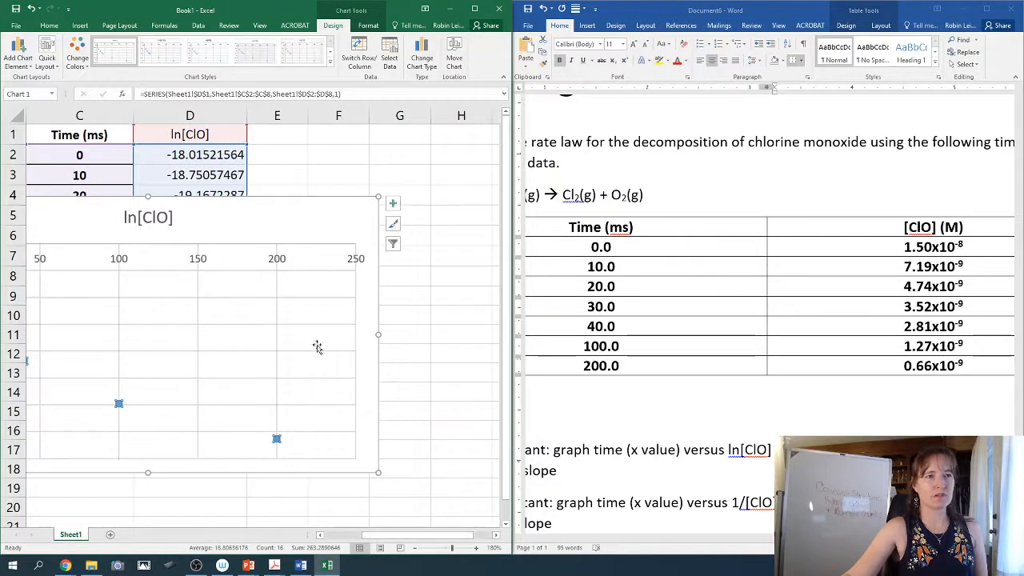
{"action": "left_click", "coordinate": [392, 208]}
{"action": "left_click", "coordinate": [419, 287]}
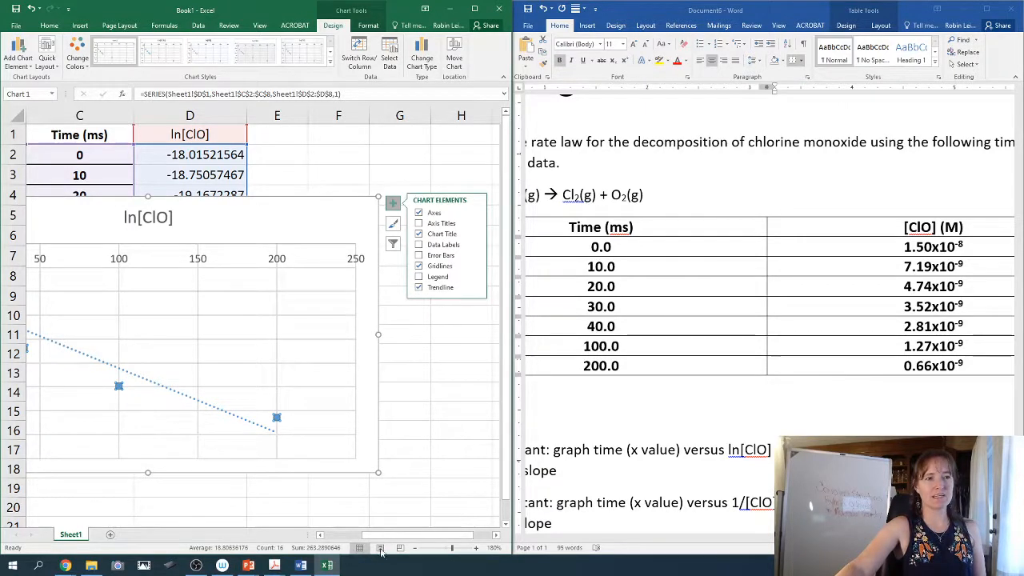
Switch to the Word notes and append "(NOT LINEAR)" after "k = -slope" in the first-order reactant line.
{"action": "left_click_drag", "start_coordinate": [382, 537], "coordinate": [340, 538]}
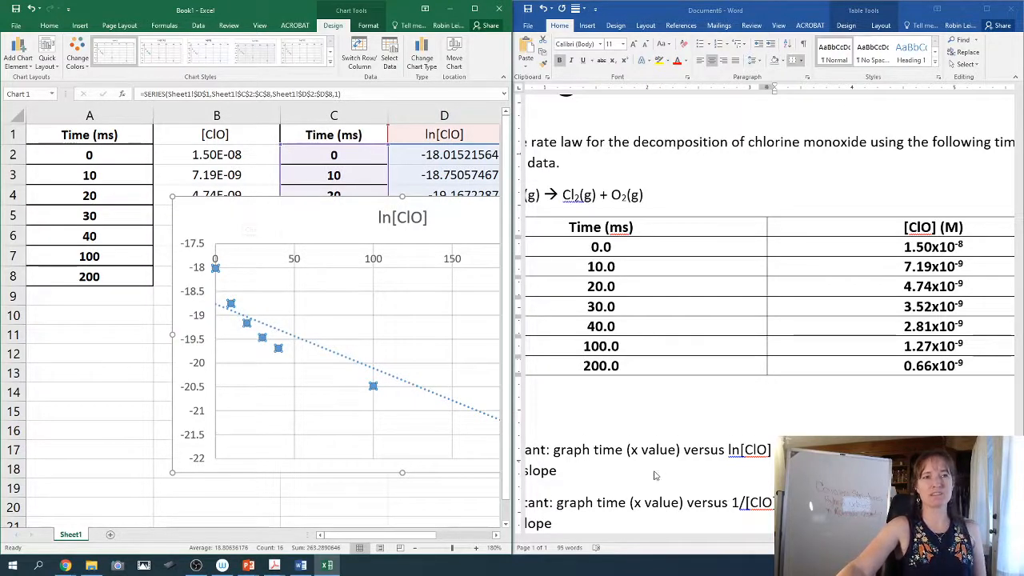
{"action": "left_click", "coordinate": [596, 474]}
{"action": "left_click", "coordinate": [579, 473]}
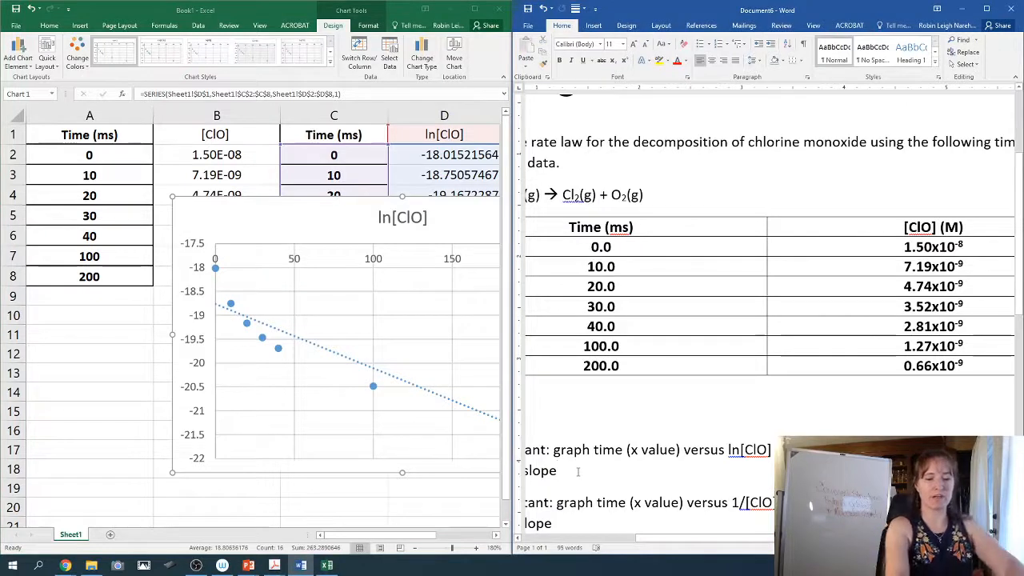
{"action": "type", "text": "(NO"}
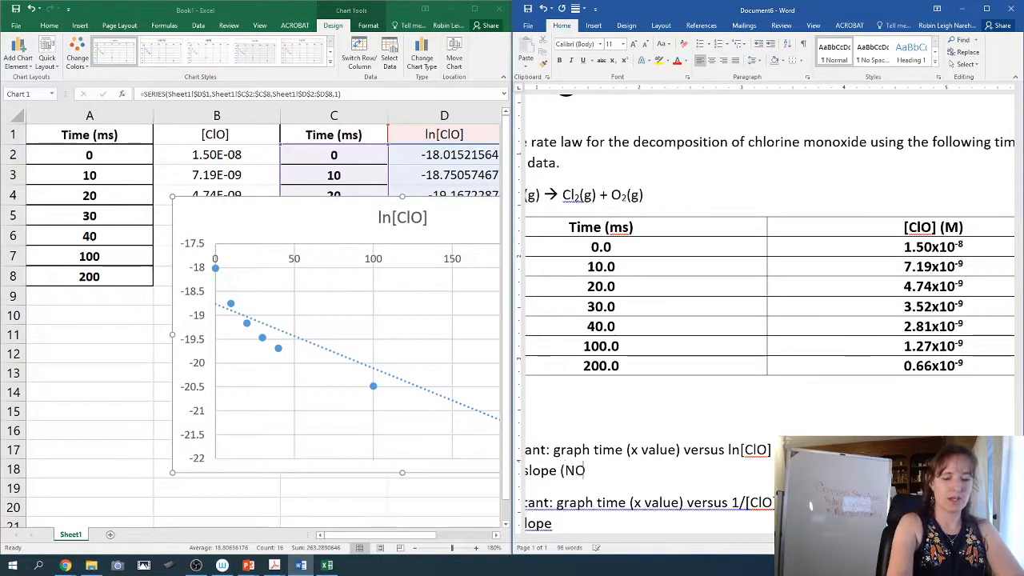
{"action": "type", "text": "T LINE"}
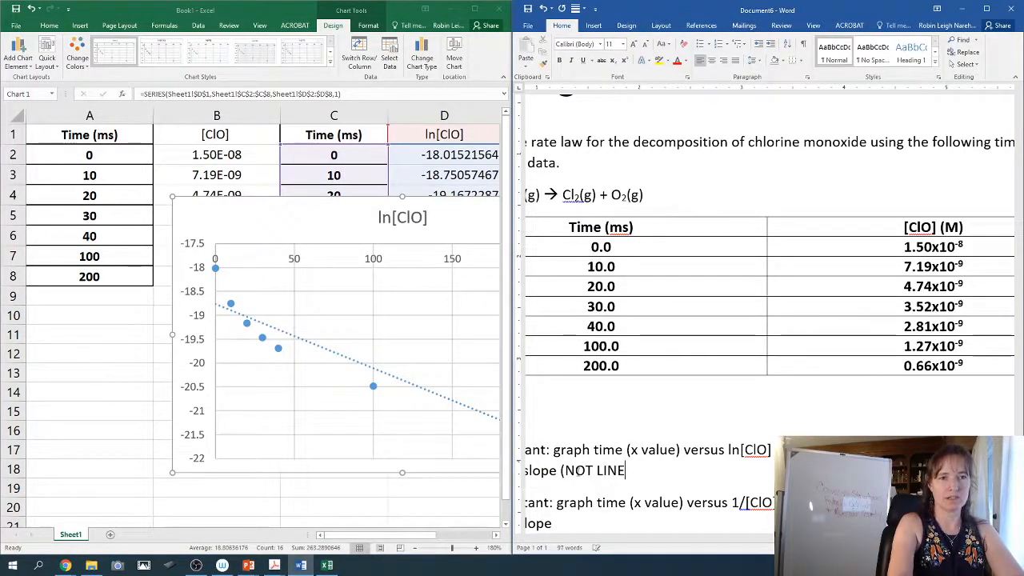
{"action": "type", "text": "AR)"}
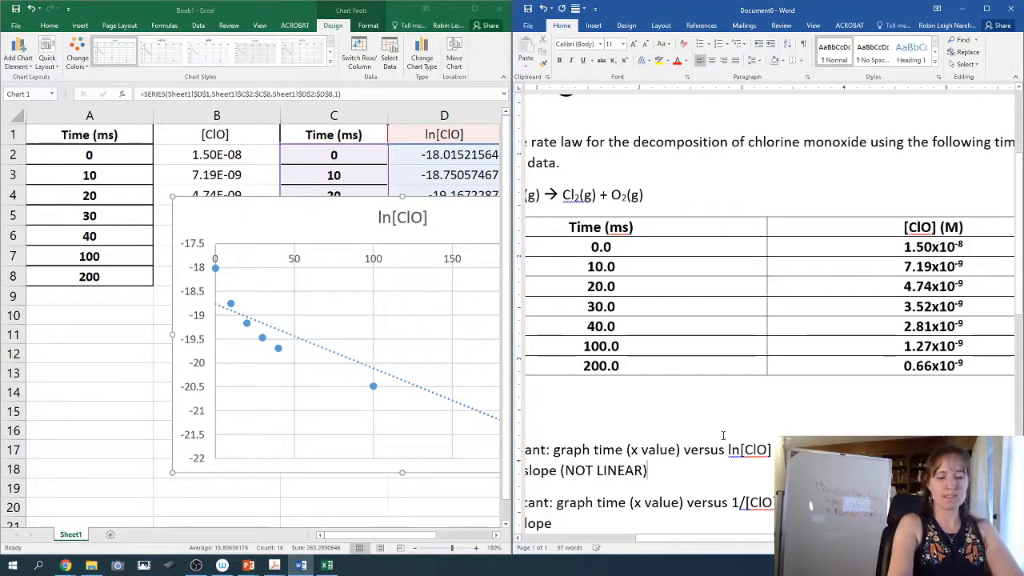
Extend the parenthesised note after "NOT LINEAR" to state that therefore [ClO] is not first order.
{"action": "key", "text": "BackSpace"}
{"action": "type", "text": "; ther"}
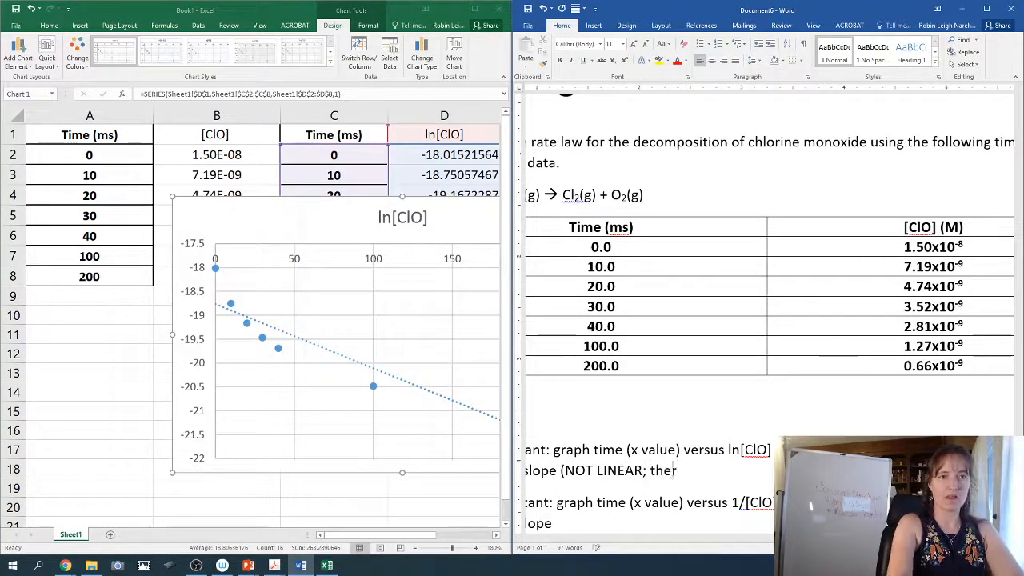
{"action": "type", "text": "efore,"}
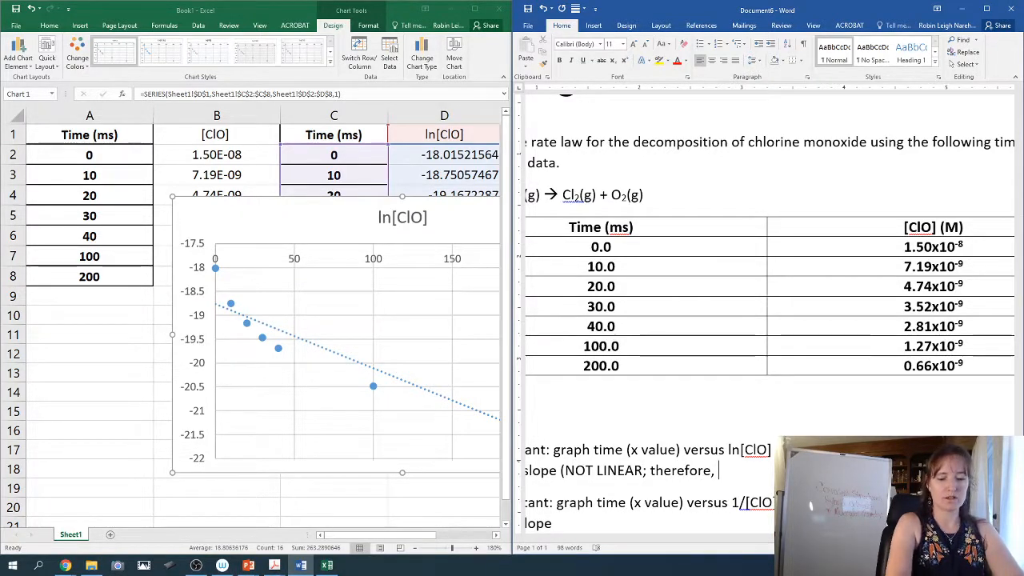
{"action": "type", "text": " [ClO"}
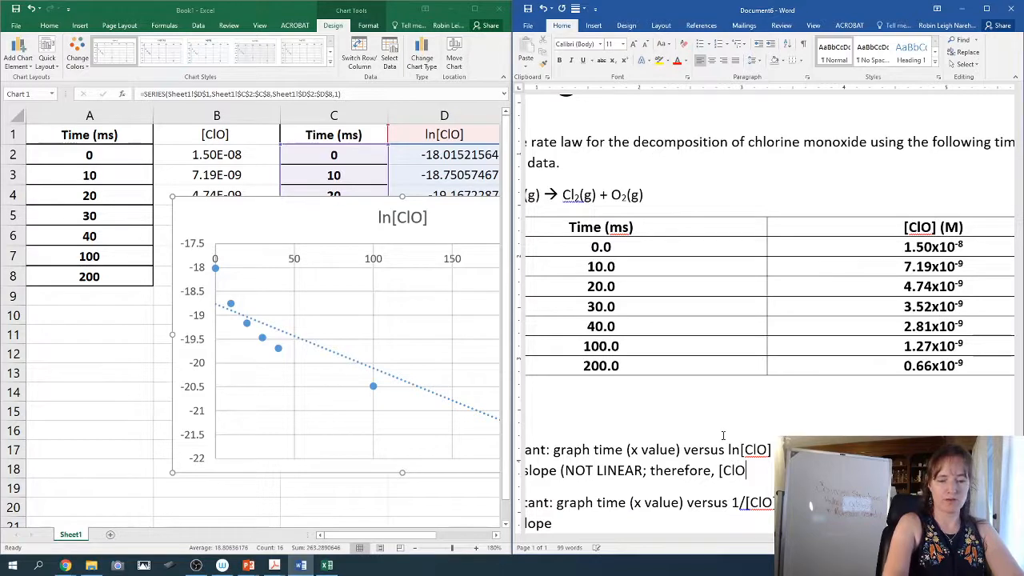
{"action": "type", "text": "] is n"}
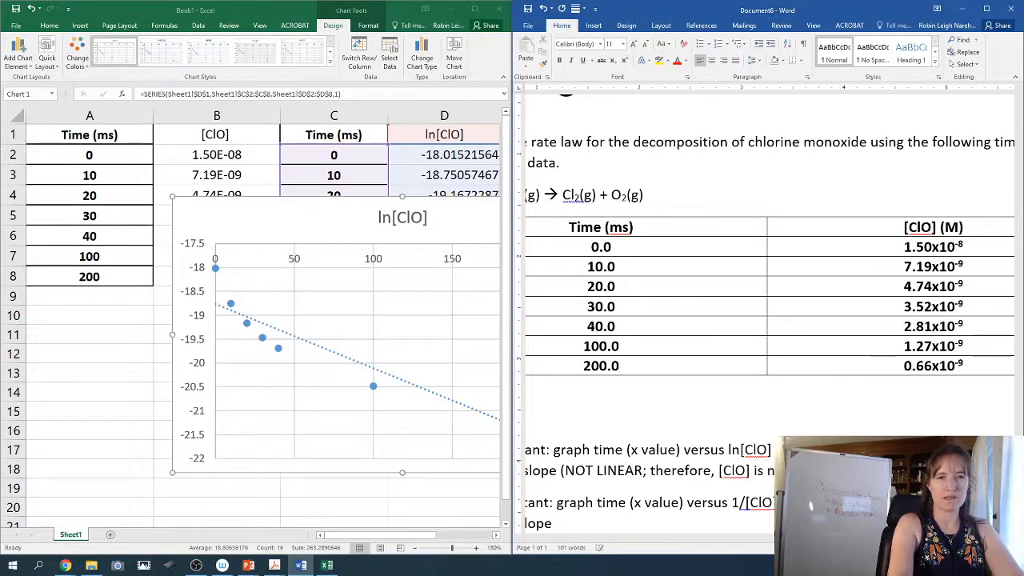
{"action": "key", "text": "BackSpace"}
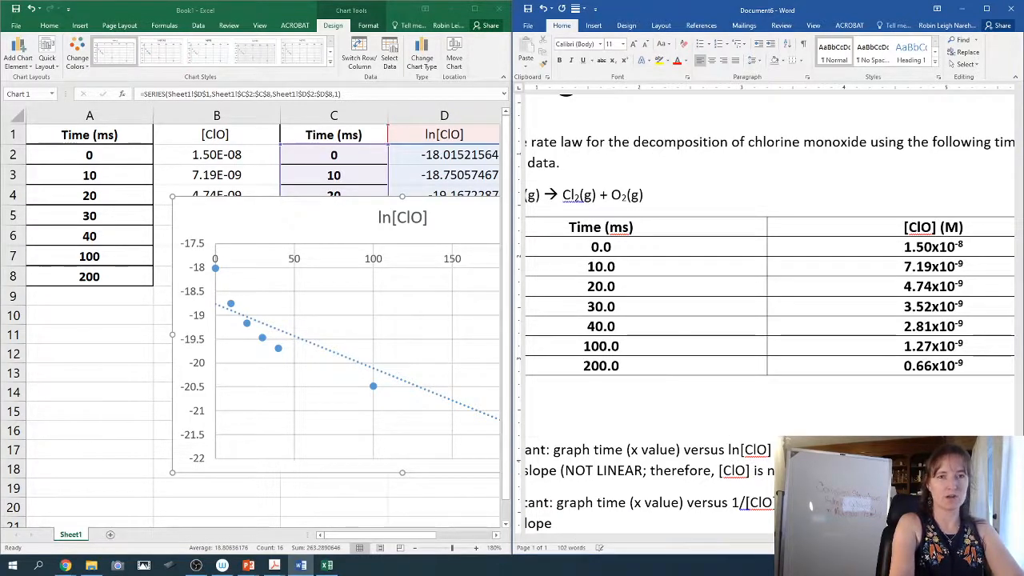
{"action": "type", "text": "order)"}
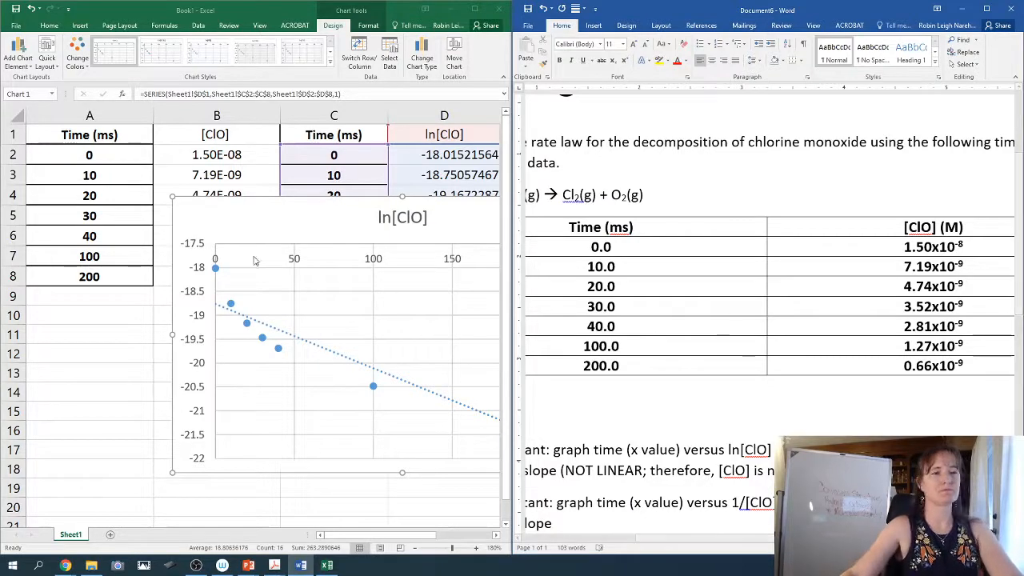
In Excel, move the ln[ClO] chart below the data table so it starts around row 14.
{"action": "left_click", "coordinate": [215, 270]}
{"action": "left_click_drag", "start_coordinate": [252, 214], "coordinate": [105, 408]}
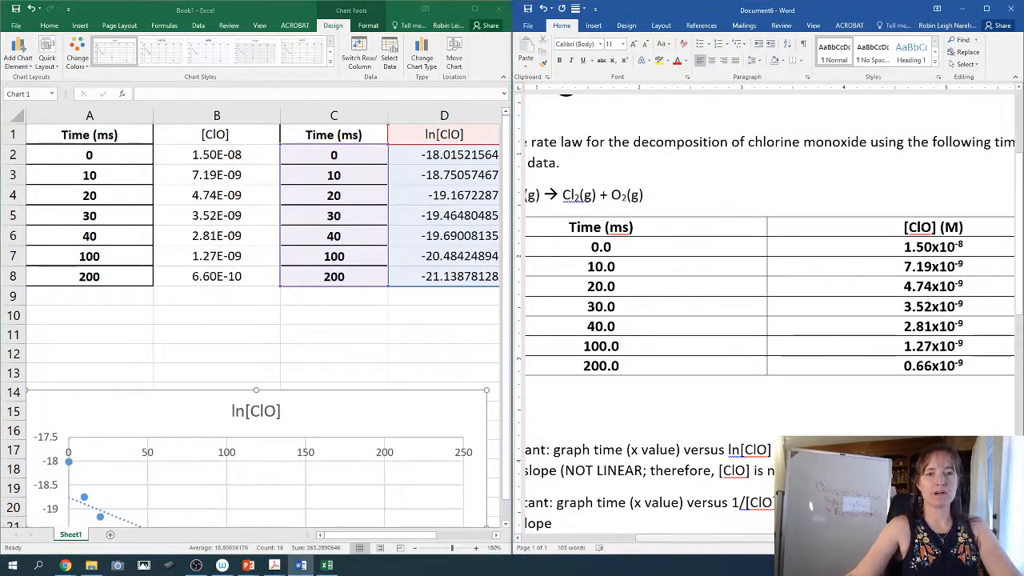
{"action": "left_click_drag", "start_coordinate": [725, 539], "coordinate": [660, 543]}
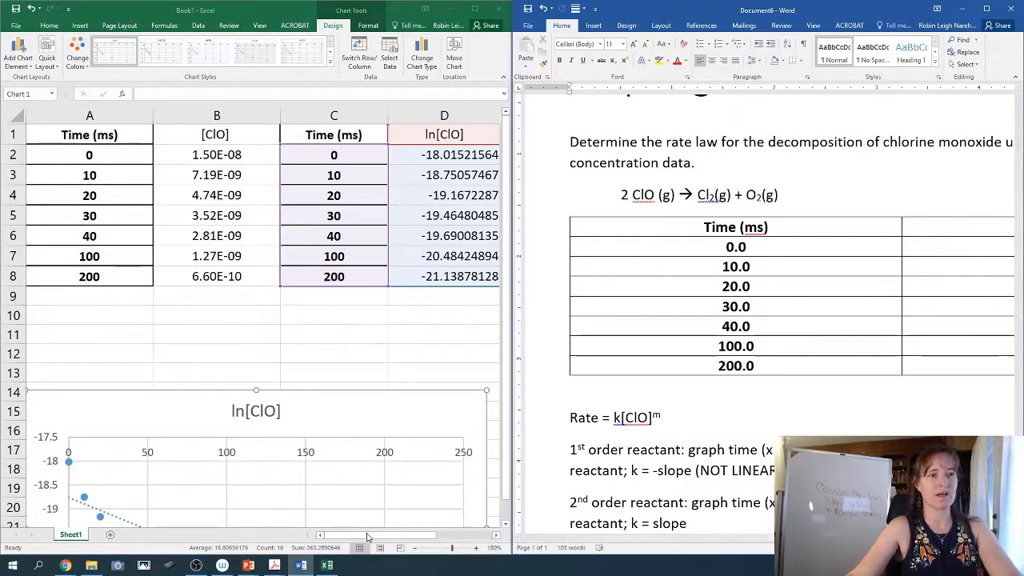
Copy the Time (ms) column C into column E.
{"action": "left_click_drag", "start_coordinate": [389, 537], "coordinate": [393, 518]}
{"action": "left_click", "coordinate": [206, 116]}
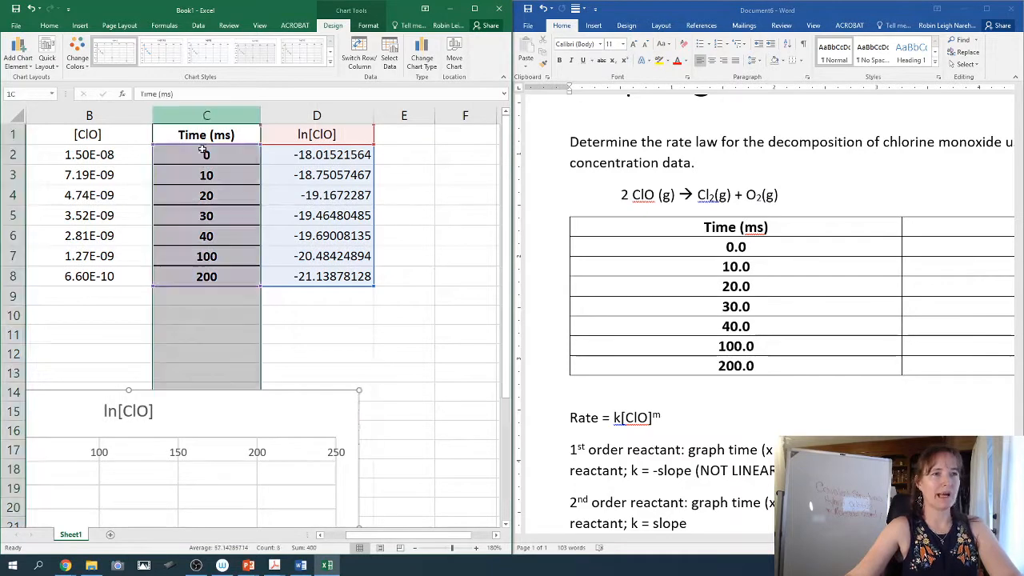
{"action": "key", "text": "ctrl+c"}
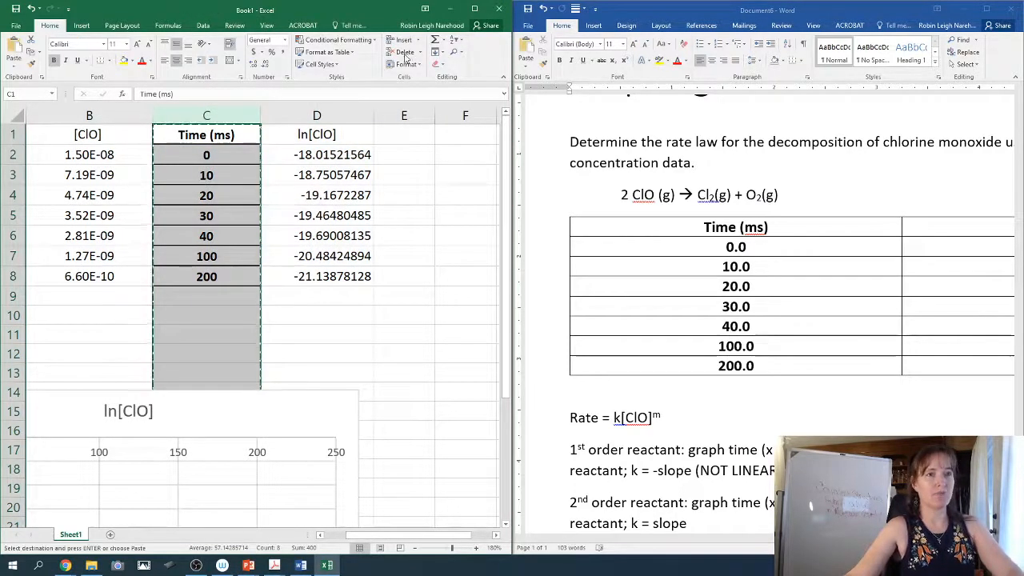
{"action": "left_click", "coordinate": [403, 116]}
{"action": "key", "text": "ctrl+v"}
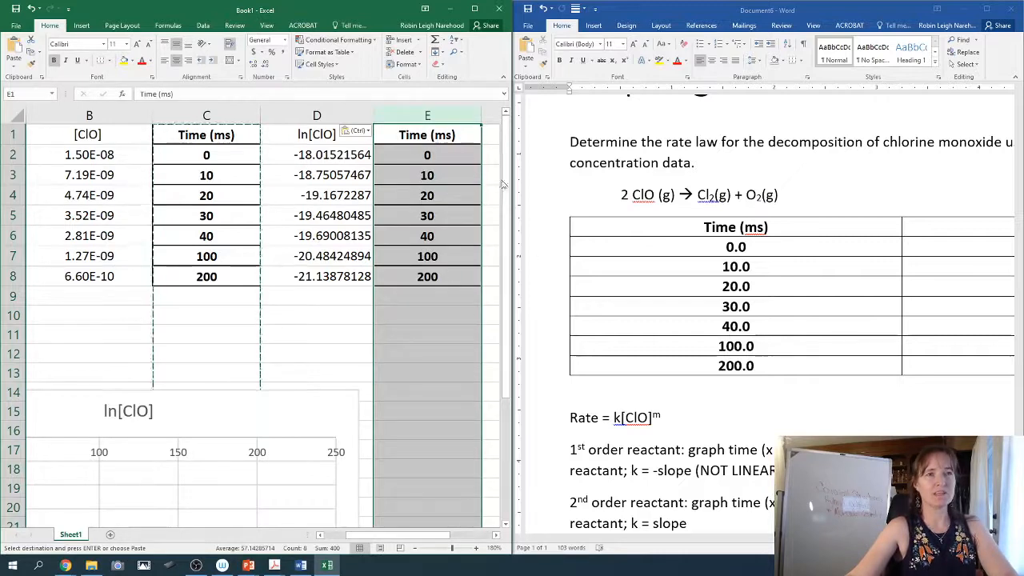
Enter the heading 1/[ClO] in cell F1.
{"action": "left_click", "coordinate": [489, 138]}
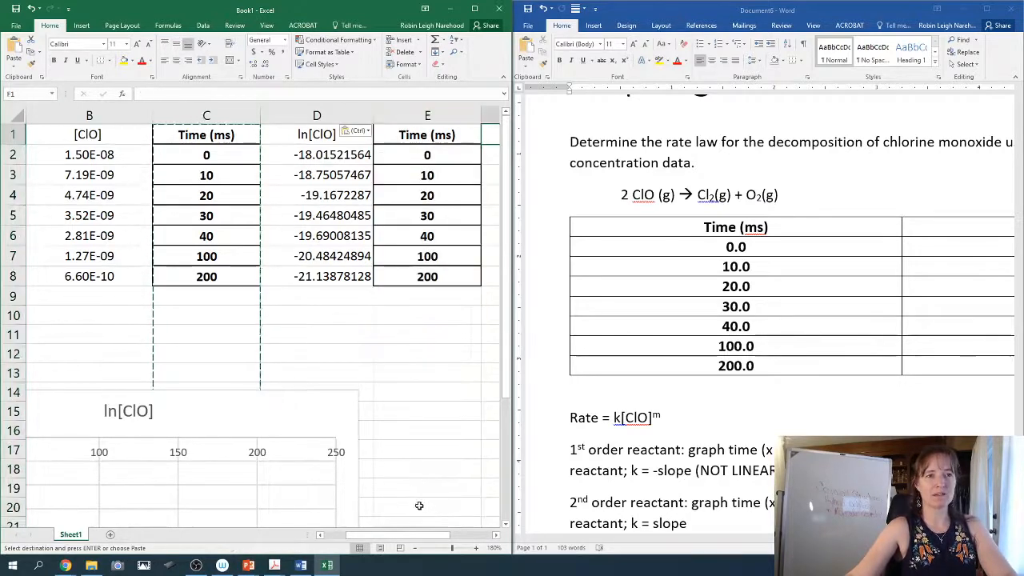
{"action": "scroll", "coordinate": [419, 480], "scroll_direction": "right", "scroll_amount": 3}
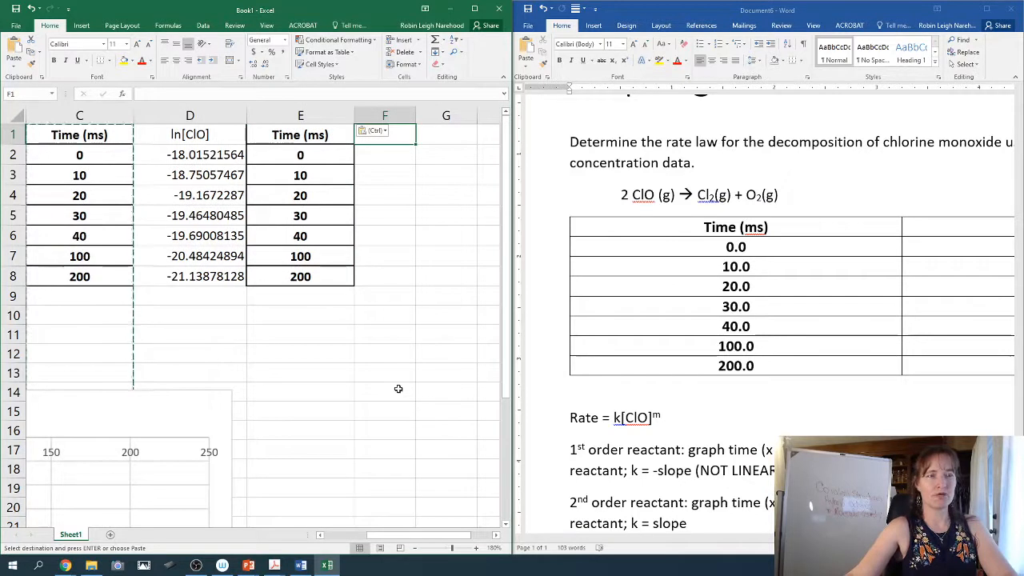
{"action": "type", "text": "1"}
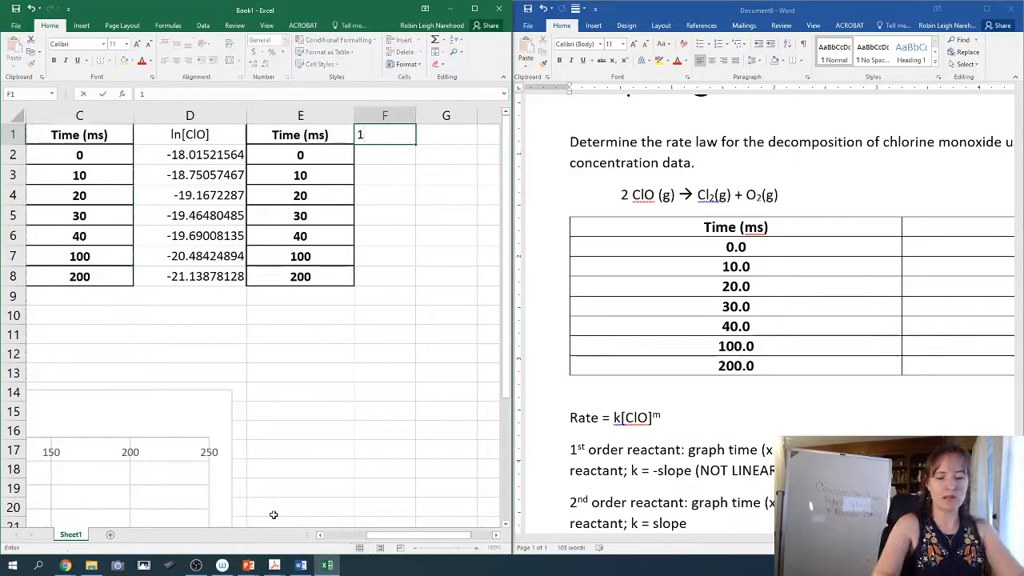
{"action": "type", "text": "/[Cl"}
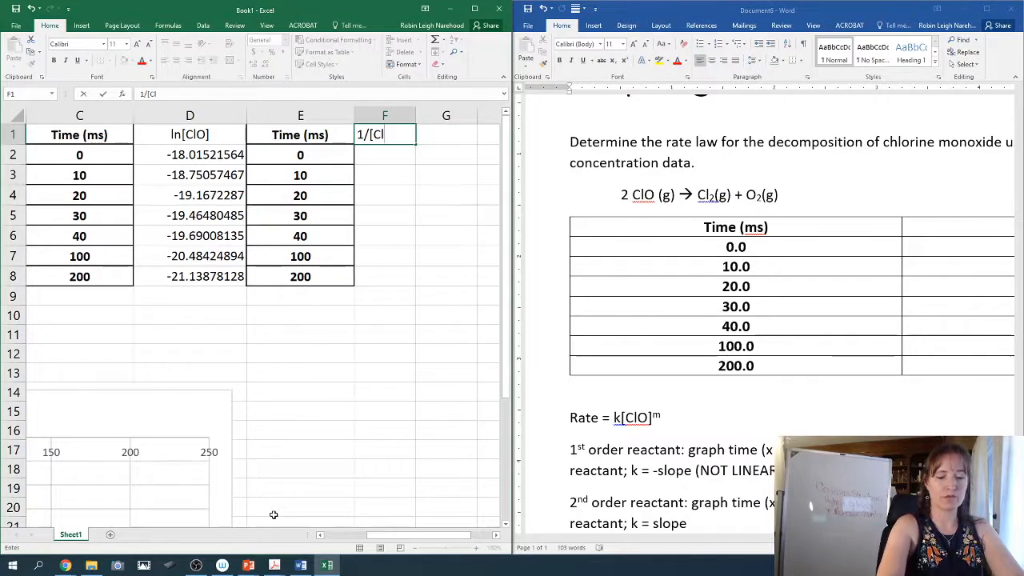
{"action": "type", "text": "o"}
{"action": "key", "text": "BackSpace"}
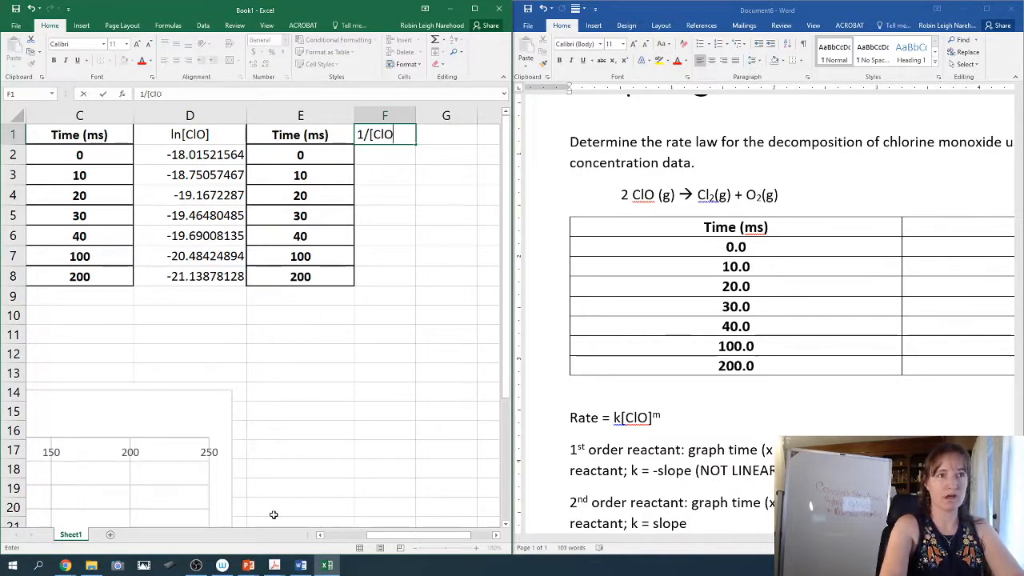
{"action": "key", "text": "Return"}
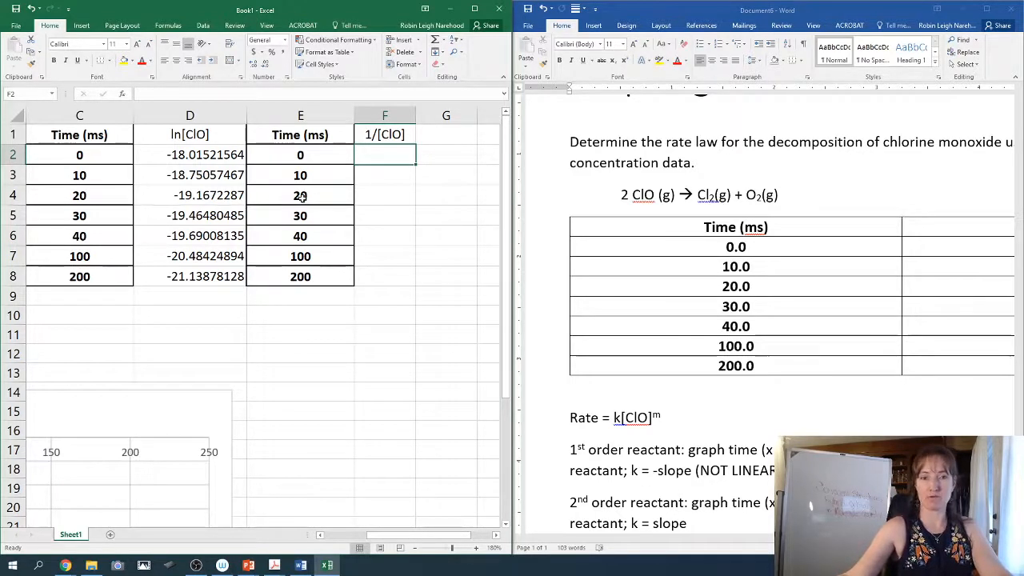
Calculate the reciprocal of the first concentration in cell F2 with the formula =1/B2.
{"action": "type", "text": "="}
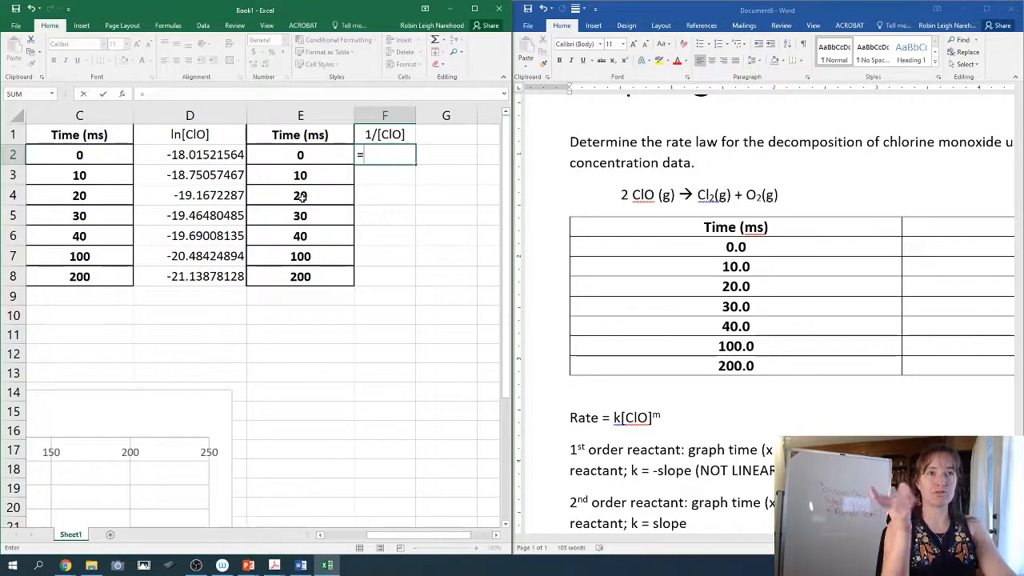
{"action": "type", "text": "1"}
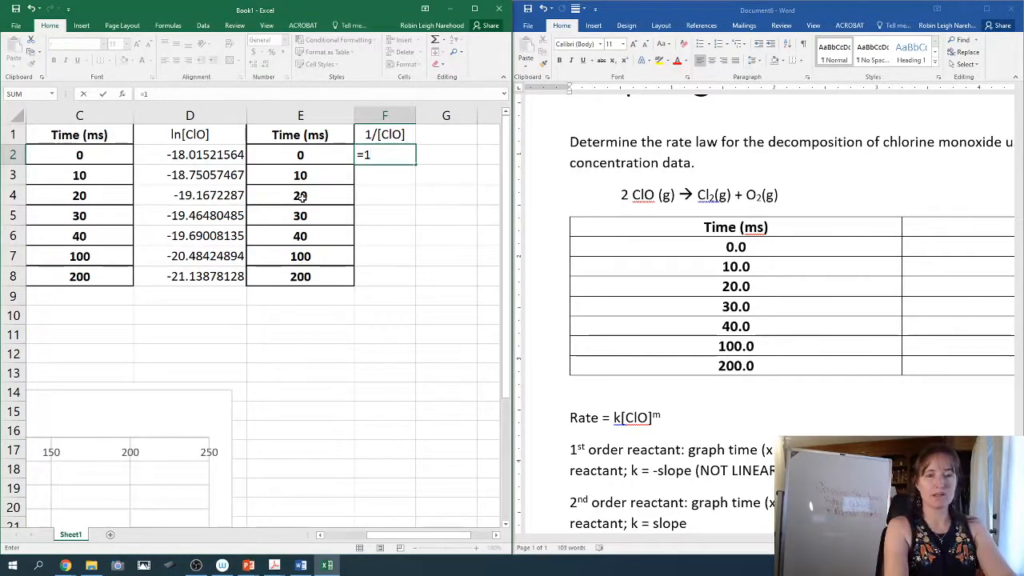
{"action": "type", "text": "/"}
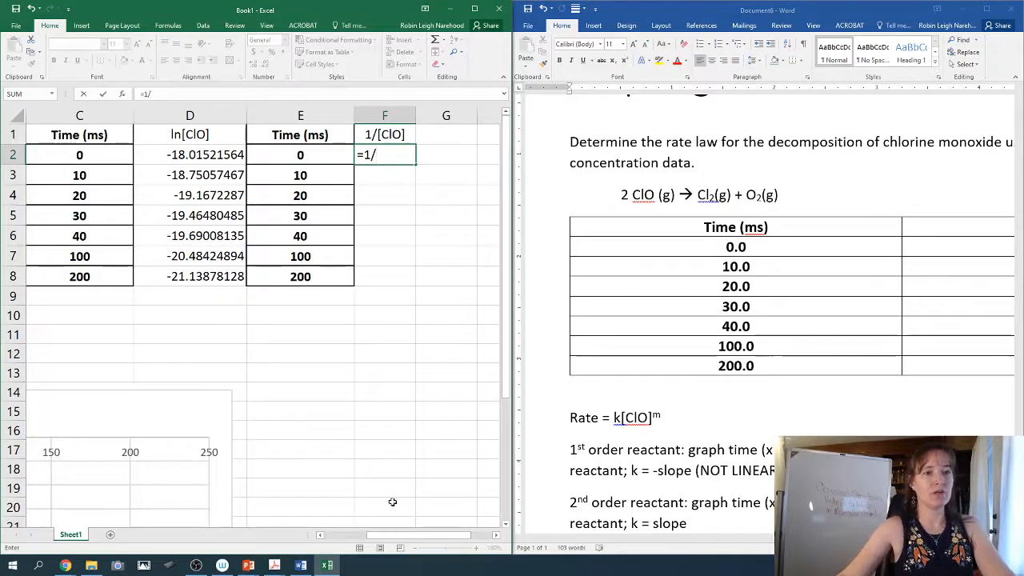
{"action": "left_click_drag", "start_coordinate": [399, 537], "coordinate": [378, 537]}
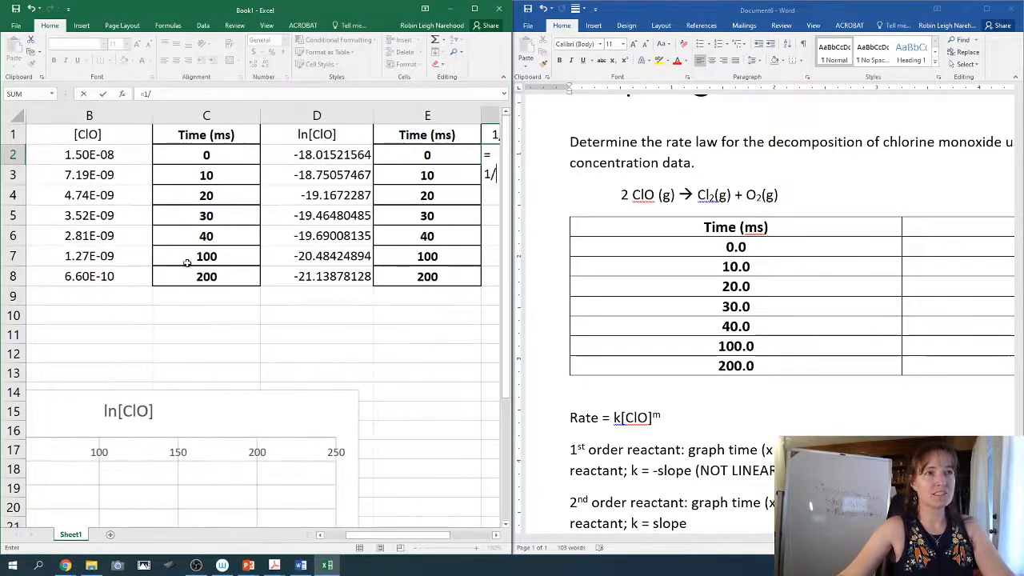
{"action": "left_click", "coordinate": [84, 154]}
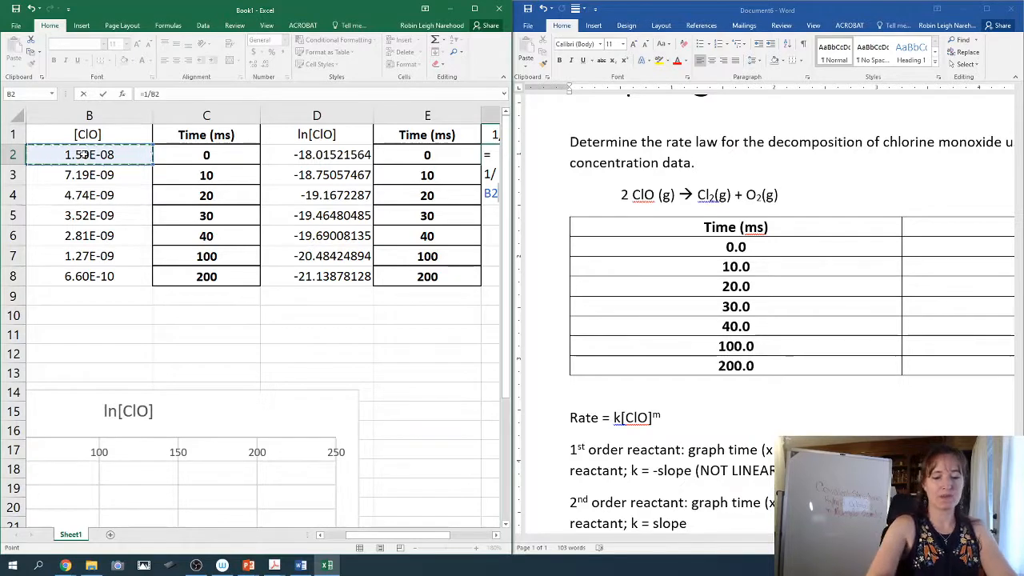
{"action": "key", "text": "Return"}
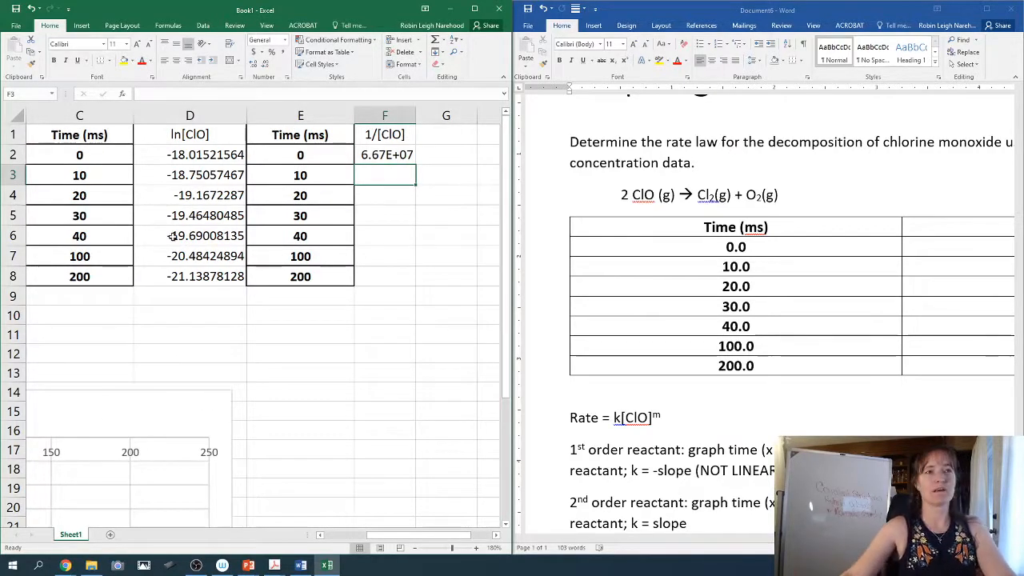
Fill the reciprocal formula from F2 down to F8 and check the copied formulas in F3 through F8.
{"action": "left_click", "coordinate": [389, 154]}
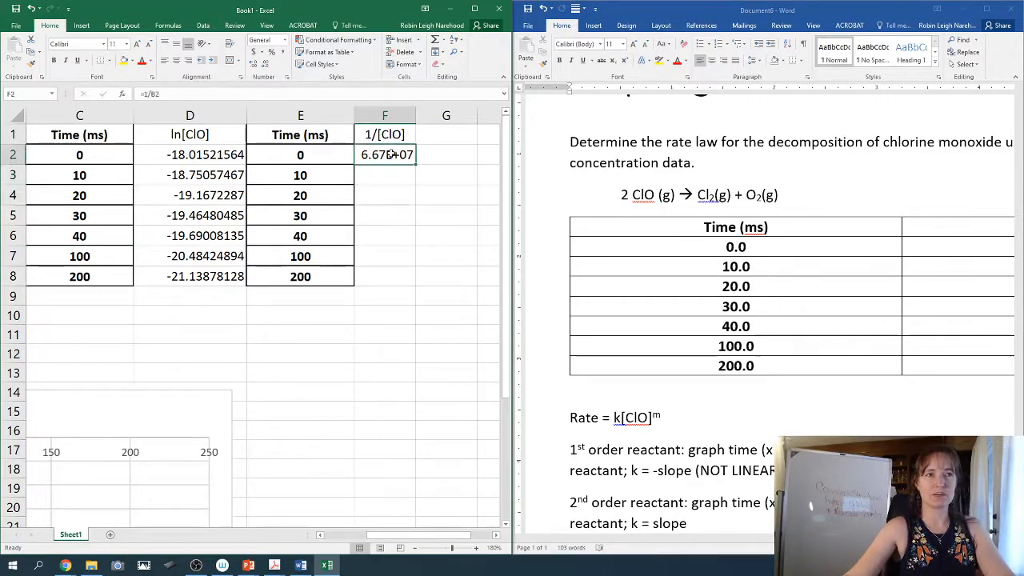
{"action": "left_click_drag", "start_coordinate": [416, 164], "coordinate": [408, 284]}
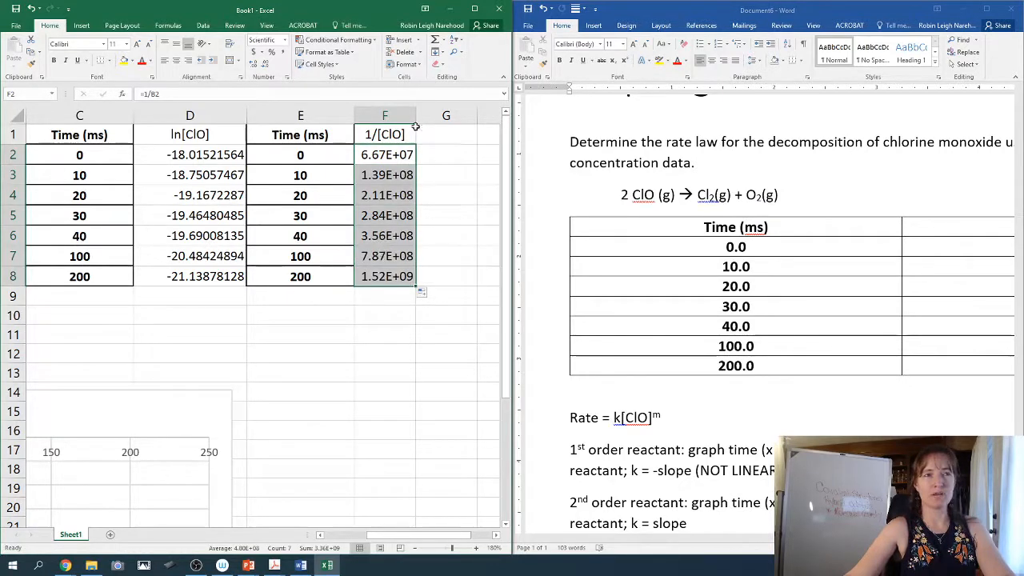
{"action": "left_click", "coordinate": [385, 175]}
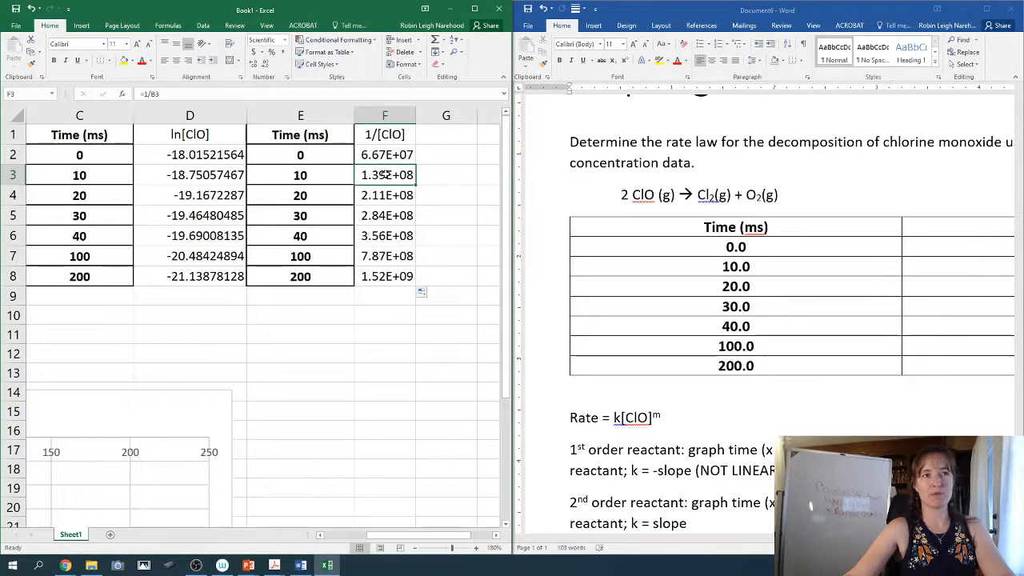
{"action": "left_click", "coordinate": [392, 195]}
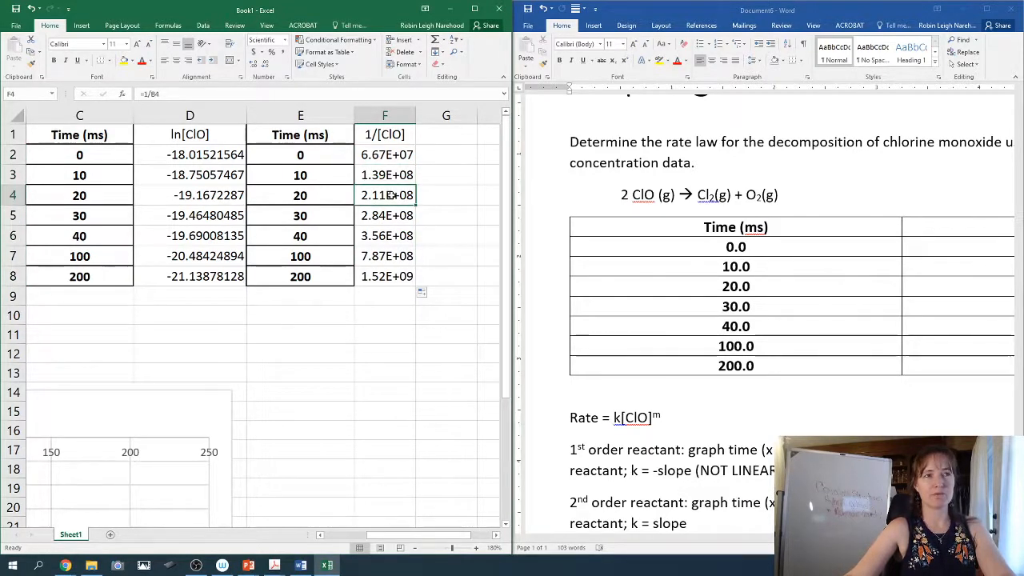
{"action": "left_click", "coordinate": [393, 216]}
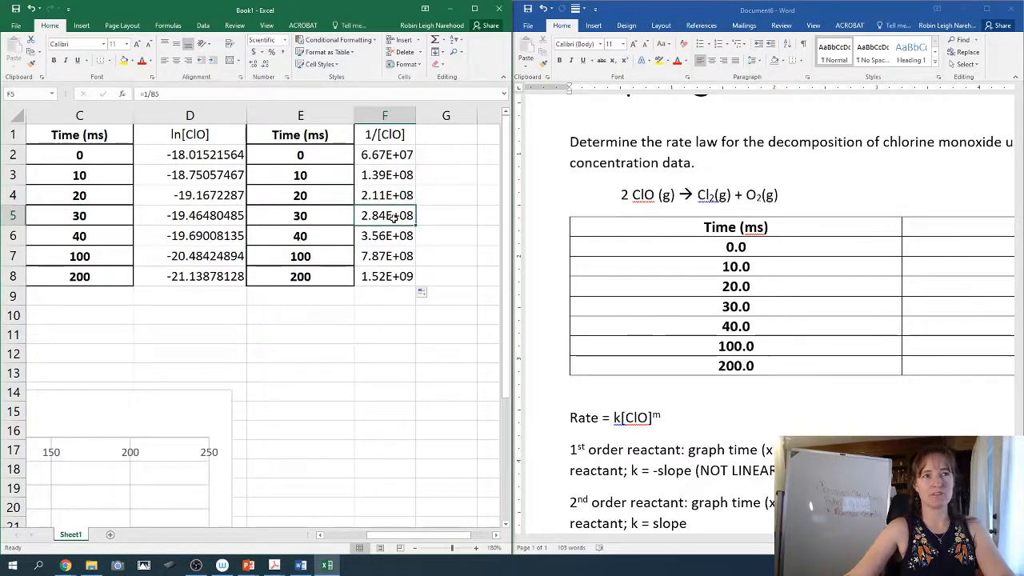
{"action": "left_click", "coordinate": [392, 236]}
{"action": "left_click", "coordinate": [393, 256]}
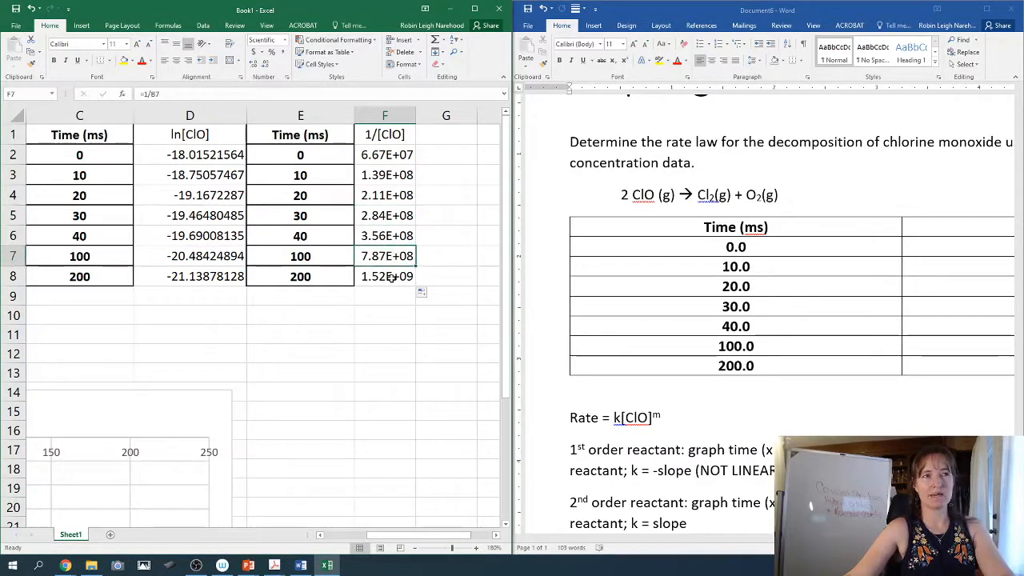
{"action": "left_click", "coordinate": [392, 276]}
{"action": "left_click_drag", "start_coordinate": [431, 534], "coordinate": [381, 534]}
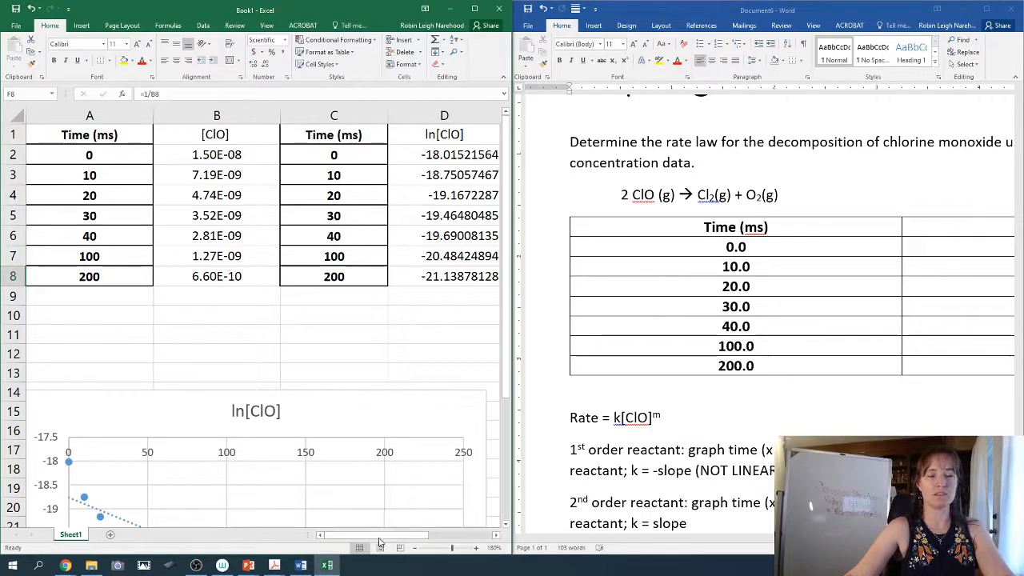
Insert a scatter chart of 1/[ClO] against time from columns E and F.
{"action": "left_click_drag", "start_coordinate": [385, 536], "coordinate": [432, 542]}
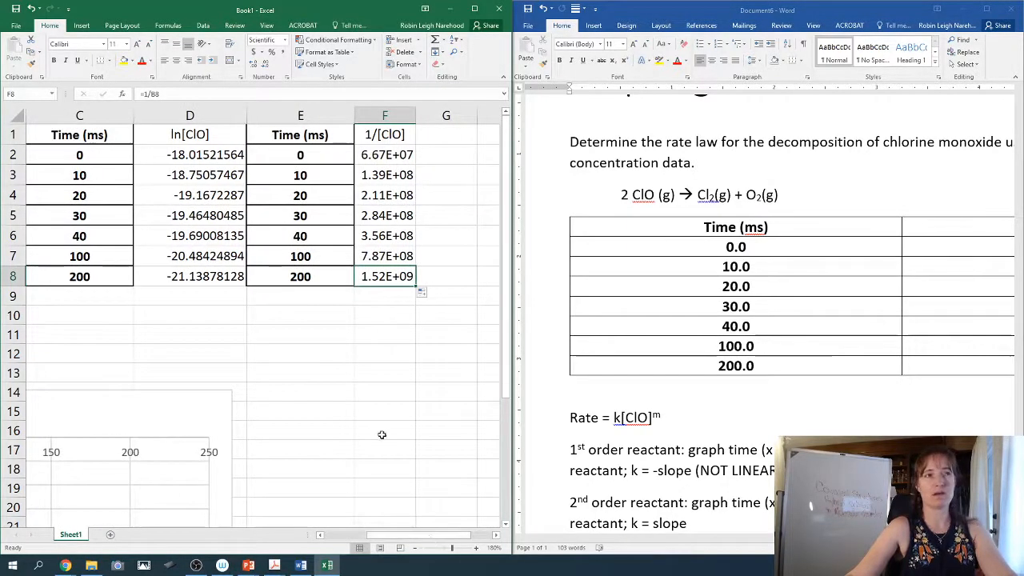
{"action": "left_click", "coordinate": [304, 115]}
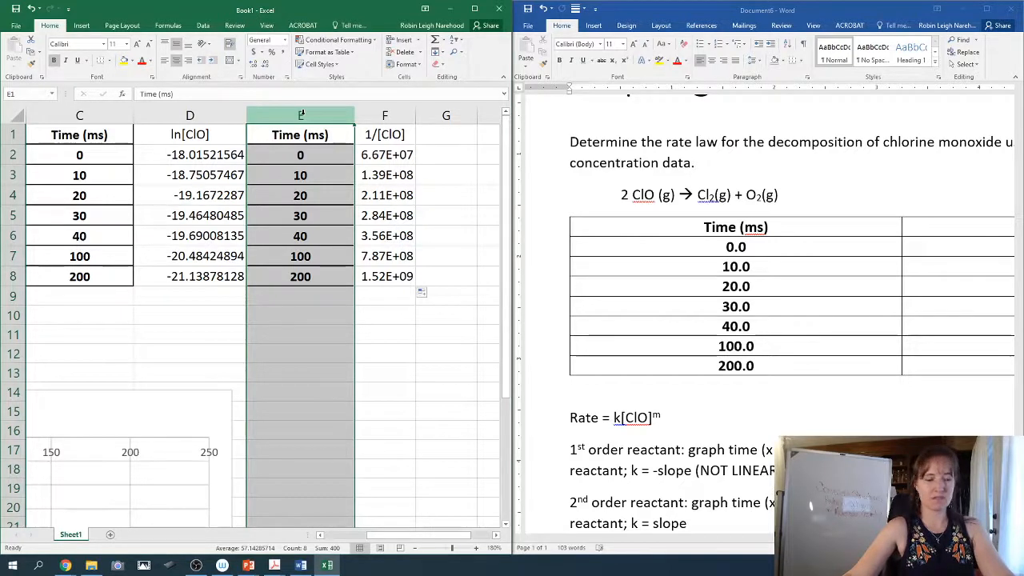
{"action": "left_click_drag", "start_coordinate": [325, 111], "coordinate": [381, 122]}
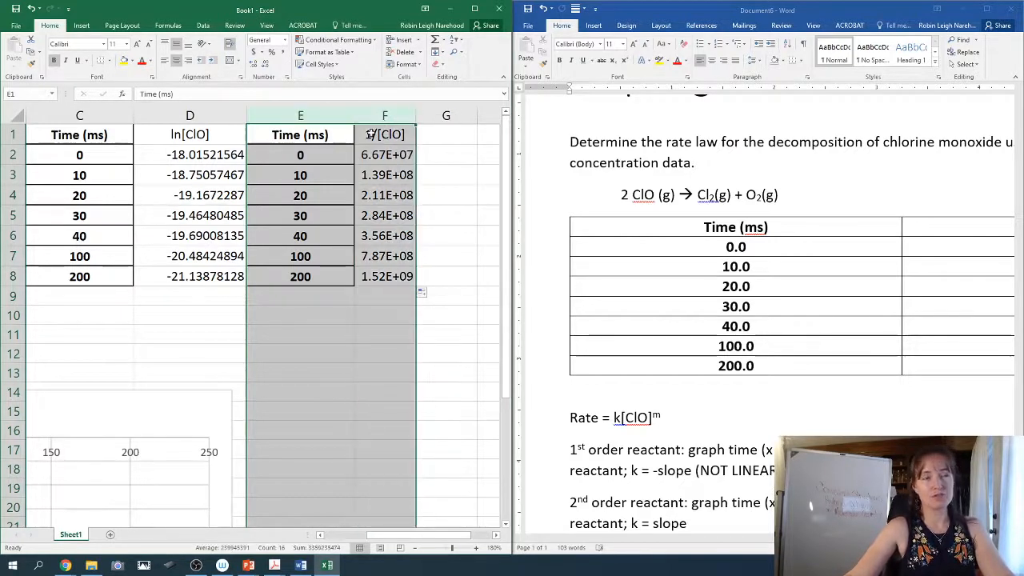
{"action": "left_click", "coordinate": [81, 24]}
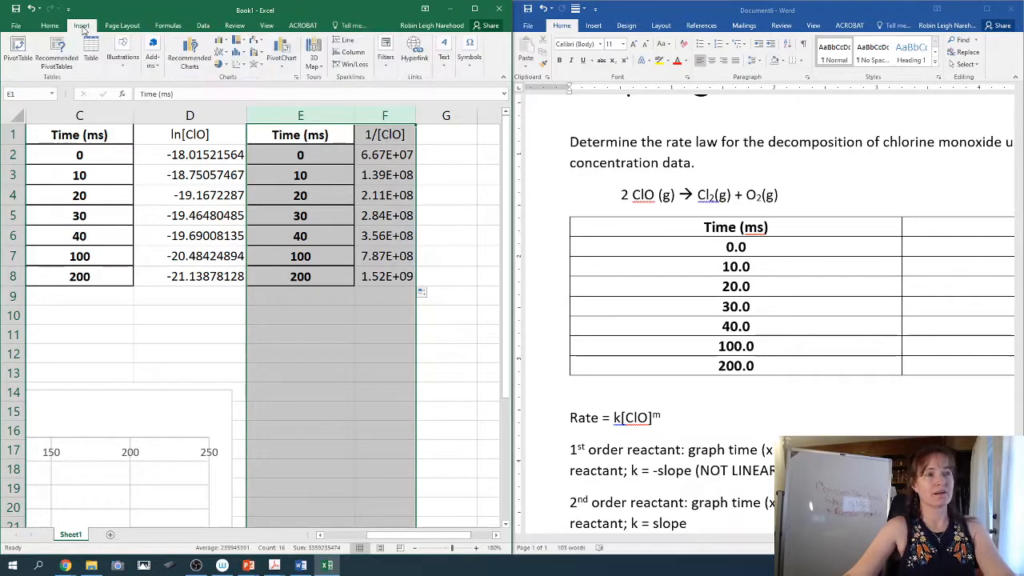
{"action": "left_click", "coordinate": [241, 70]}
{"action": "left_click", "coordinate": [247, 97]}
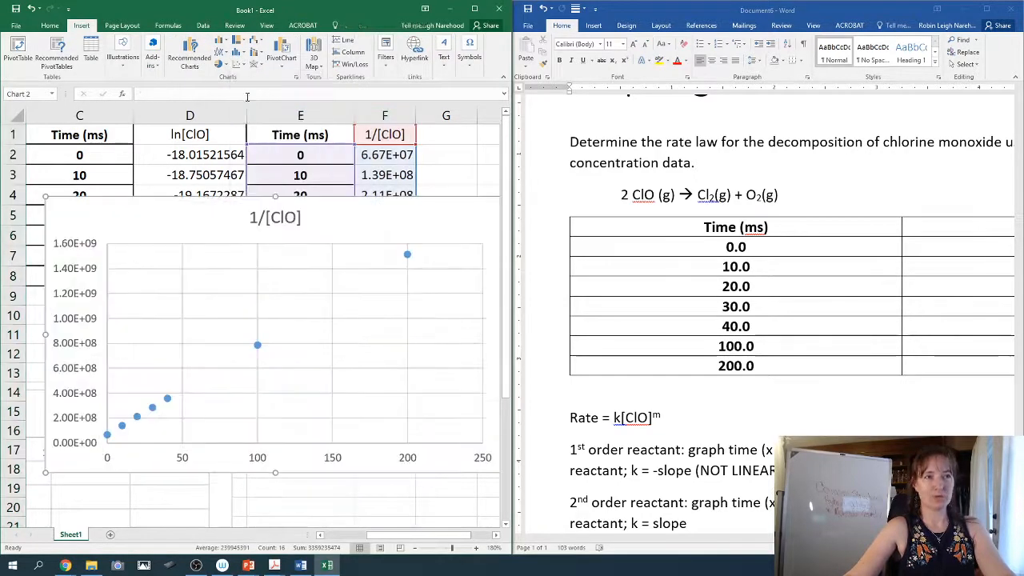
Add a linear trendline to the data series in the 1/[ClO] chart.
{"action": "left_click", "coordinate": [257, 347]}
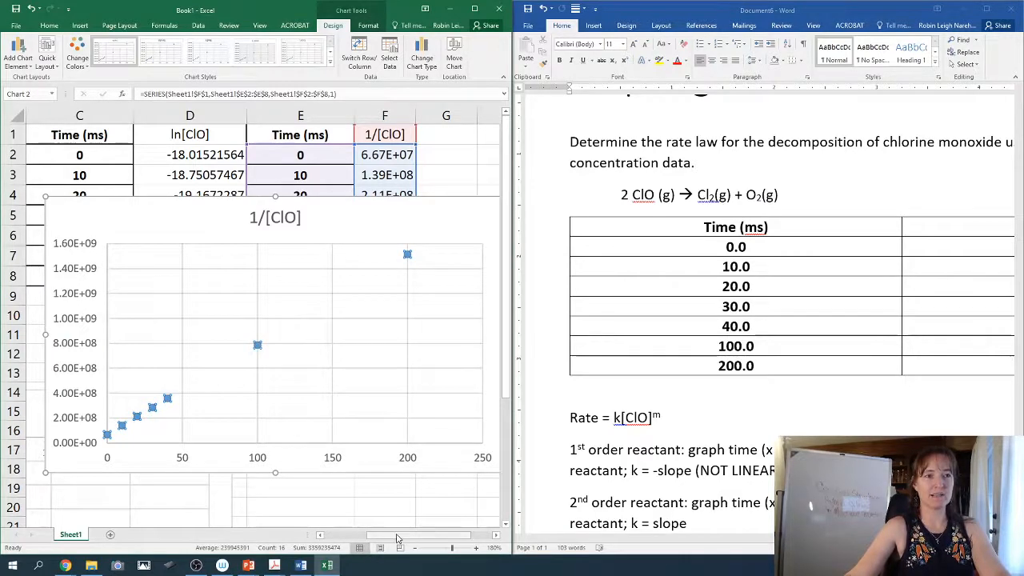
{"action": "left_click_drag", "start_coordinate": [398, 537], "coordinate": [416, 537]}
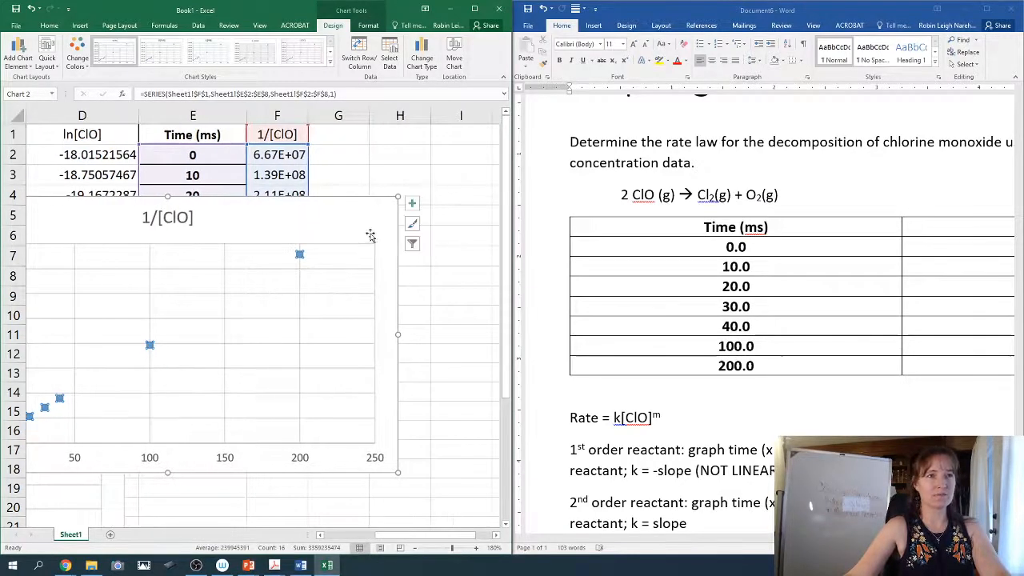
{"action": "left_click", "coordinate": [412, 206]}
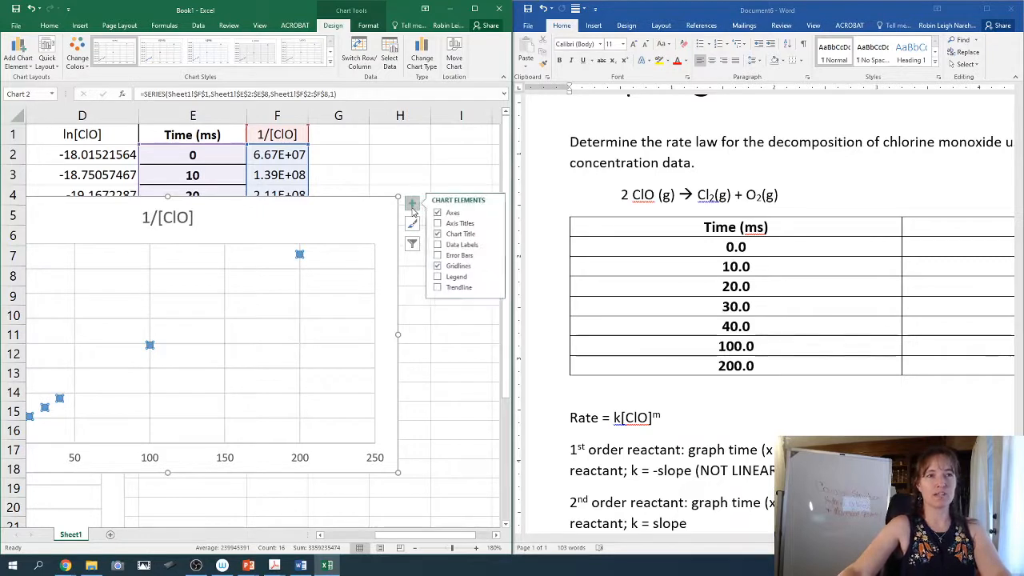
{"action": "left_click", "coordinate": [438, 288]}
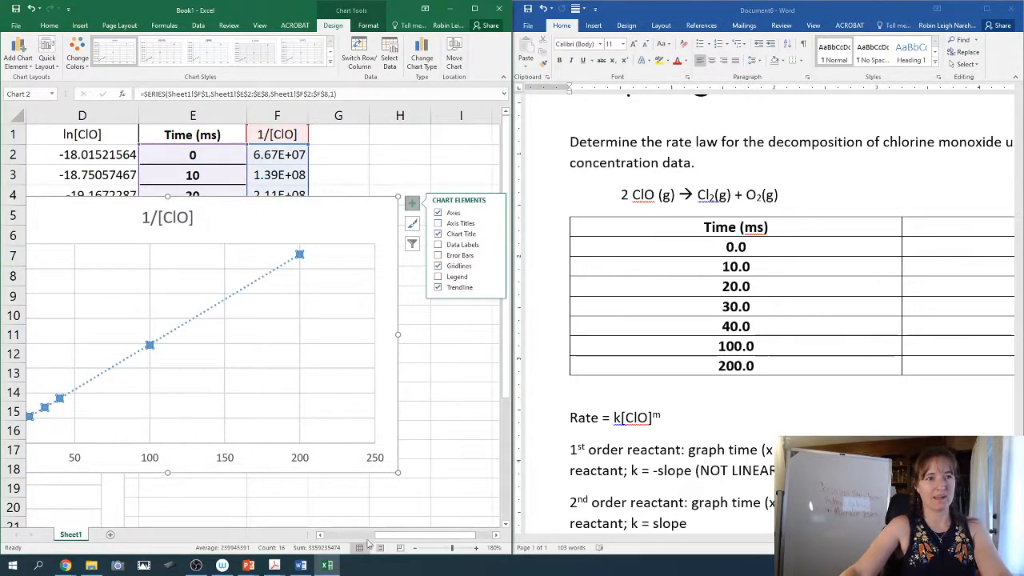
{"action": "left_click_drag", "start_coordinate": [377, 535], "coordinate": [252, 357]}
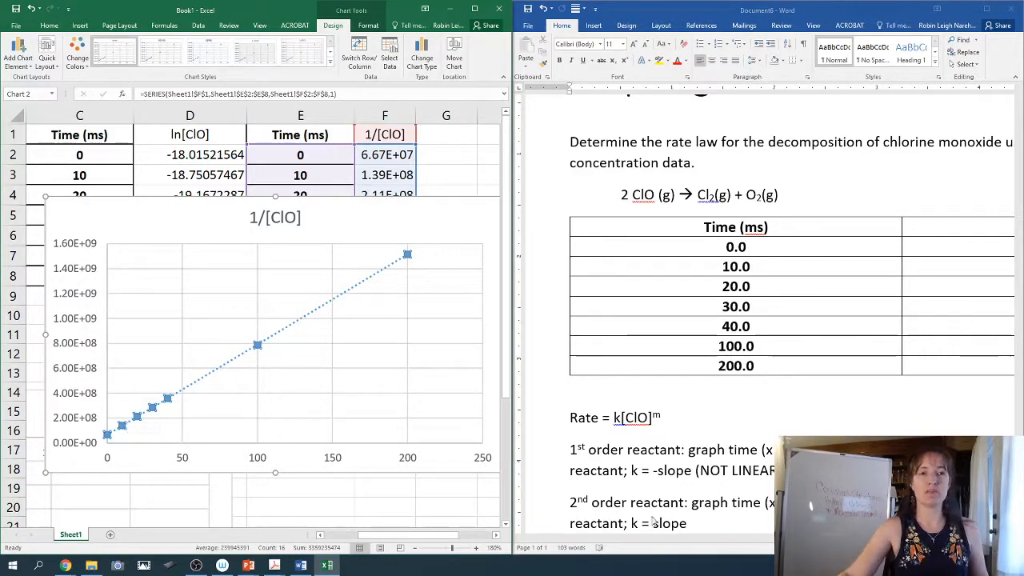
In the Word document, append "(This graph is linear; therefore, [ClO] is 2nd order)" to the 2nd order reactant paragraph.
{"action": "left_click", "coordinate": [708, 524]}
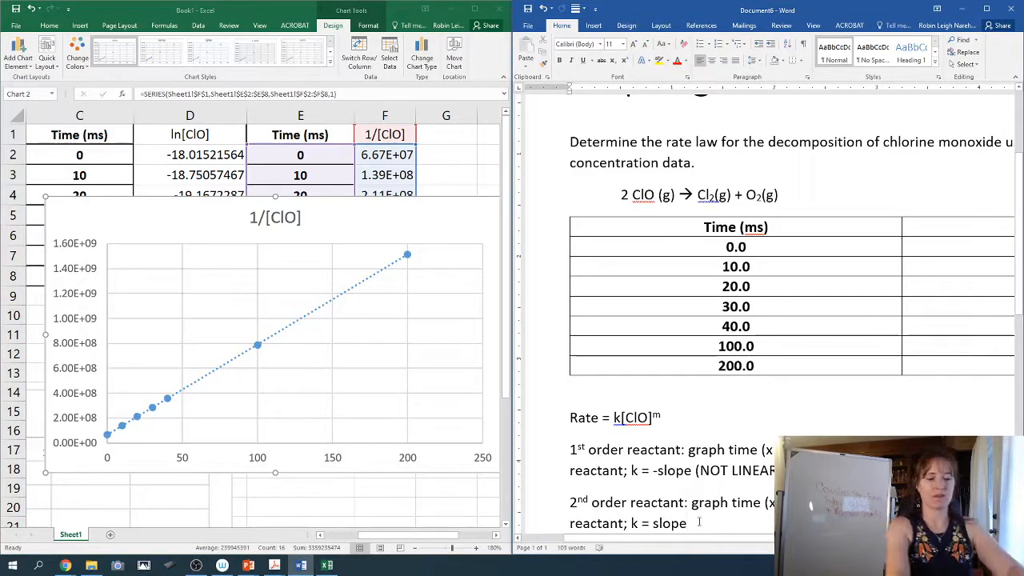
{"action": "type", "text": "("}
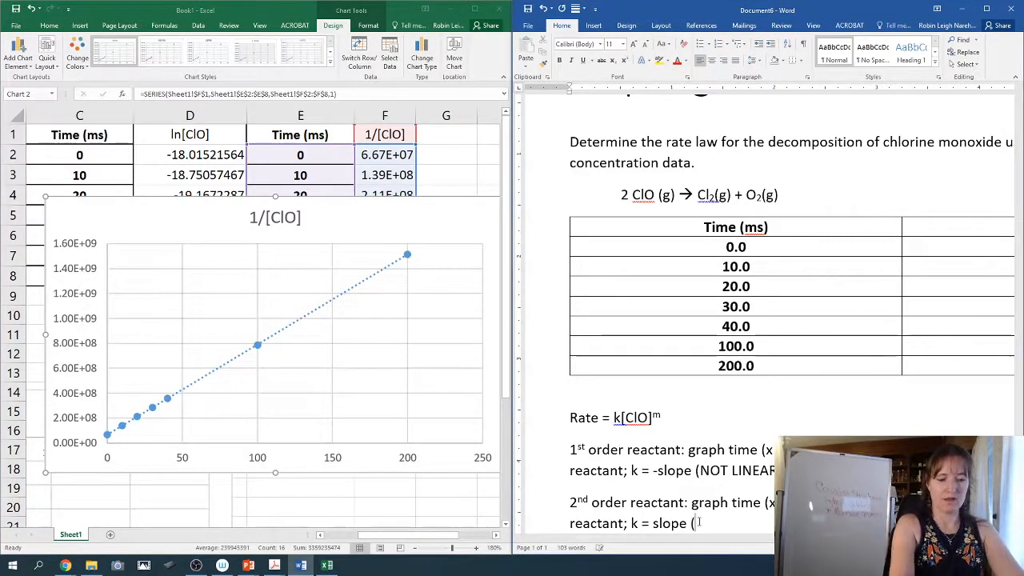
{"action": "type", "text": "This "}
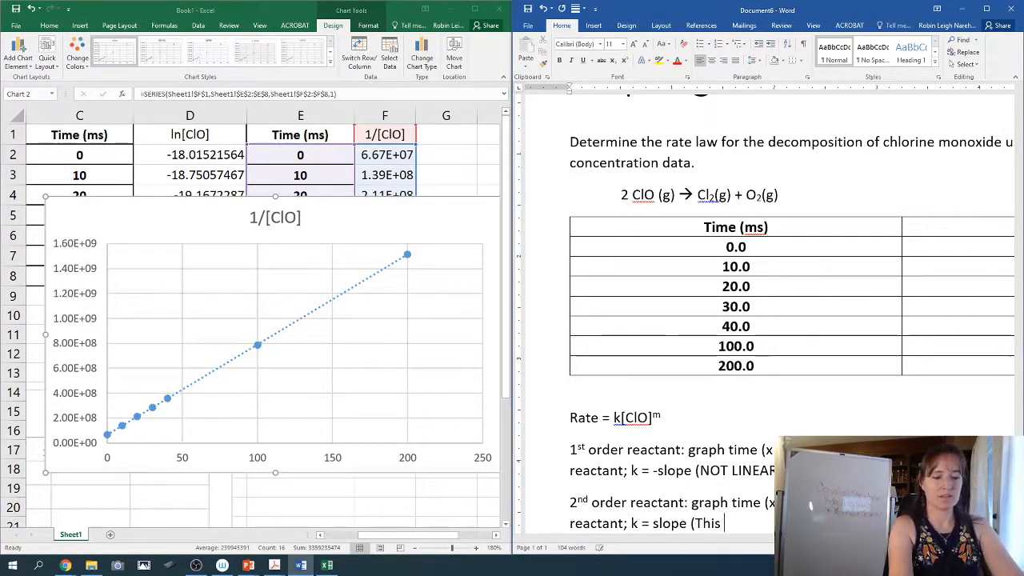
{"action": "type", "text": "graph is"}
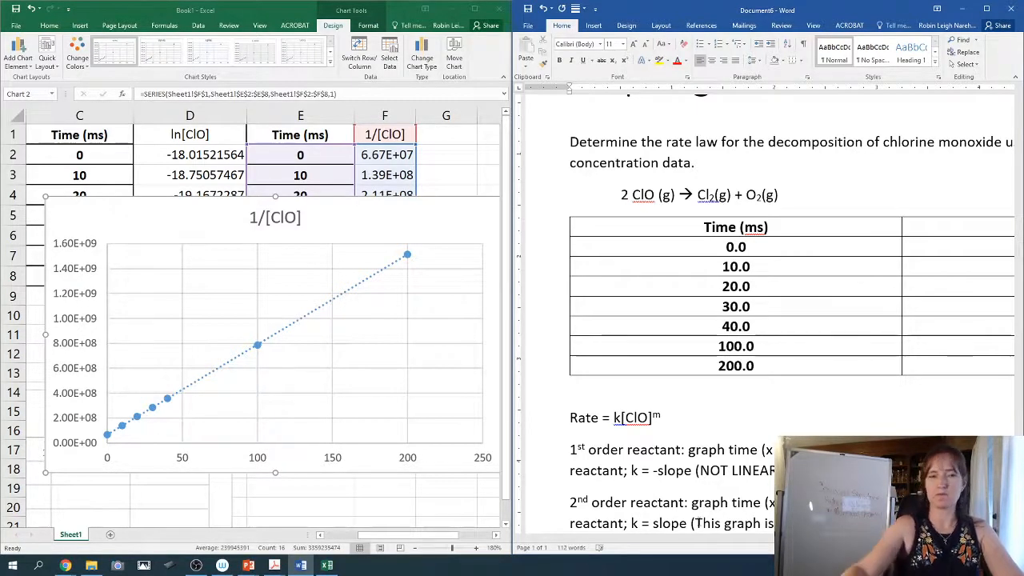
Maximize the Word document, copy the Rate = k[ClO]^m line below the 2nd order paragraph and change the copy's exponent to 2.
{"action": "left_click", "coordinate": [986, 8]}
{"action": "scroll", "coordinate": [579, 377], "scroll_direction": "down", "scroll_amount": 3}
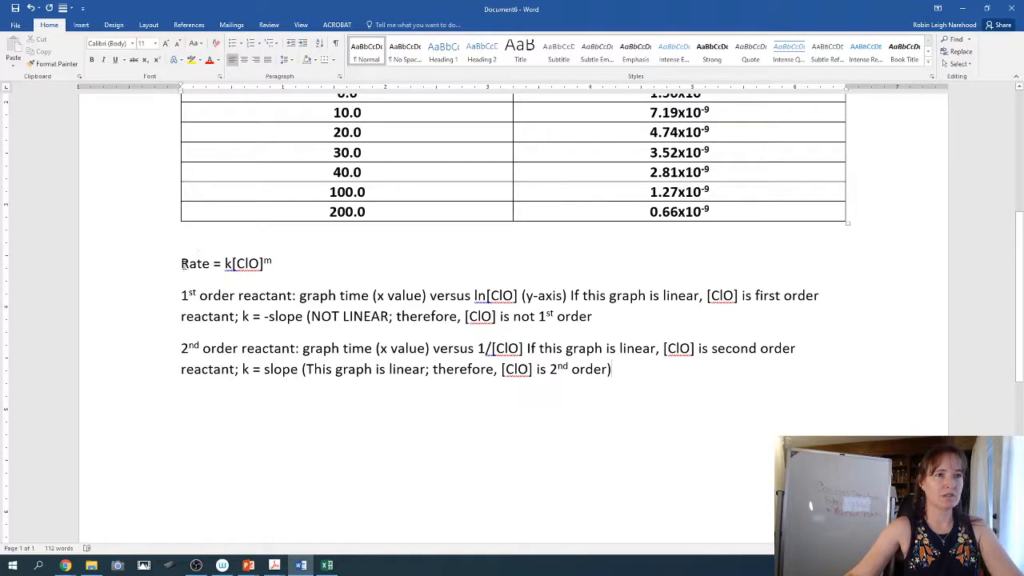
{"action": "left_click_drag", "start_coordinate": [183, 263], "coordinate": [271, 267]}
{"action": "key", "text": "ctrl+c"}
{"action": "left_click", "coordinate": [213, 418]}
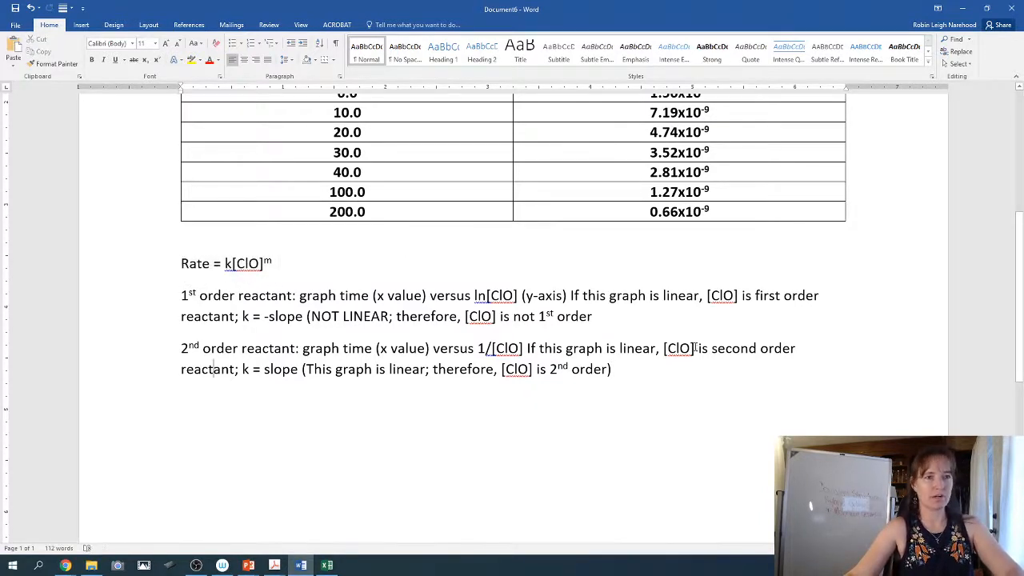
{"action": "left_click", "coordinate": [647, 381]}
{"action": "key", "text": "Return"}
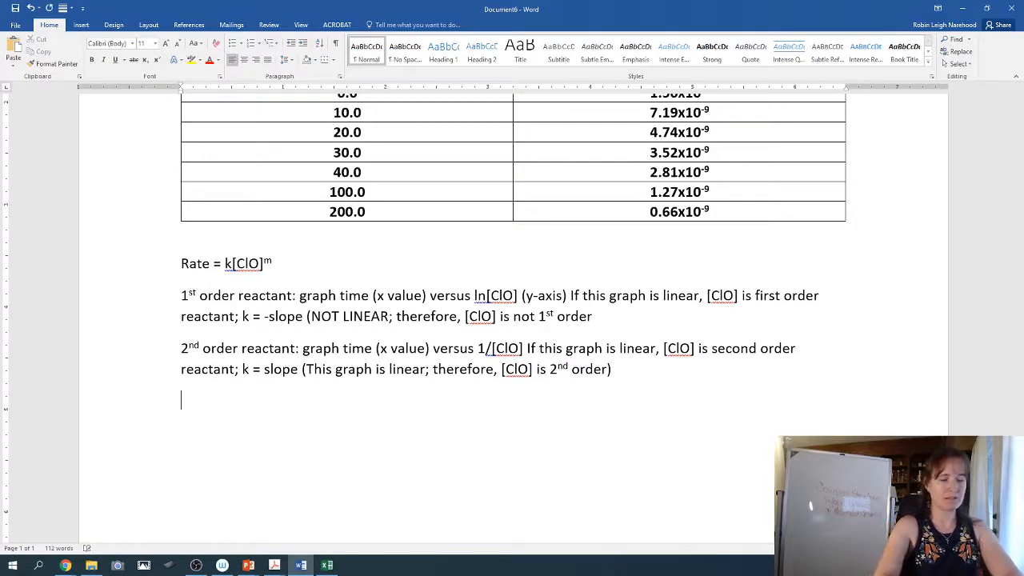
{"action": "key", "text": "ctrl+v"}
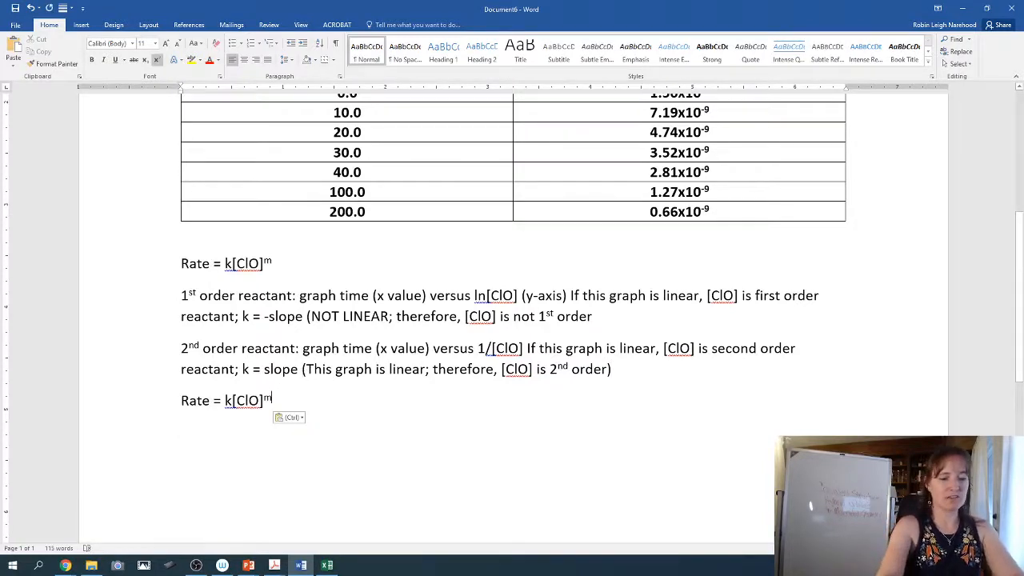
{"action": "key", "text": "BackSpace"}
{"action": "type", "text": "2"}
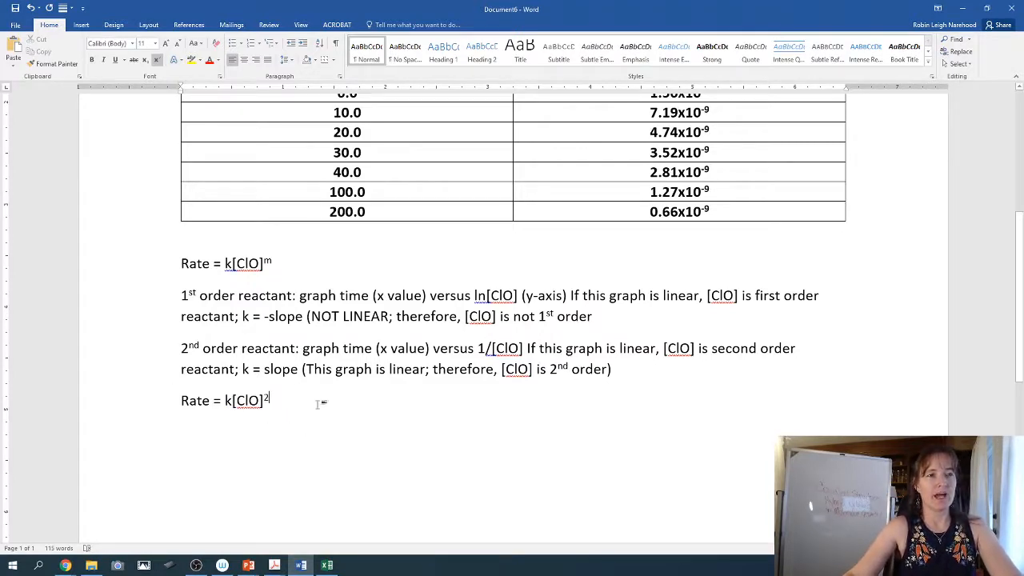
Switch to the Excel workbook, maximize it and display the trendline equation on the 1/[ClO] chart.
{"action": "left_click", "coordinate": [327, 555]}
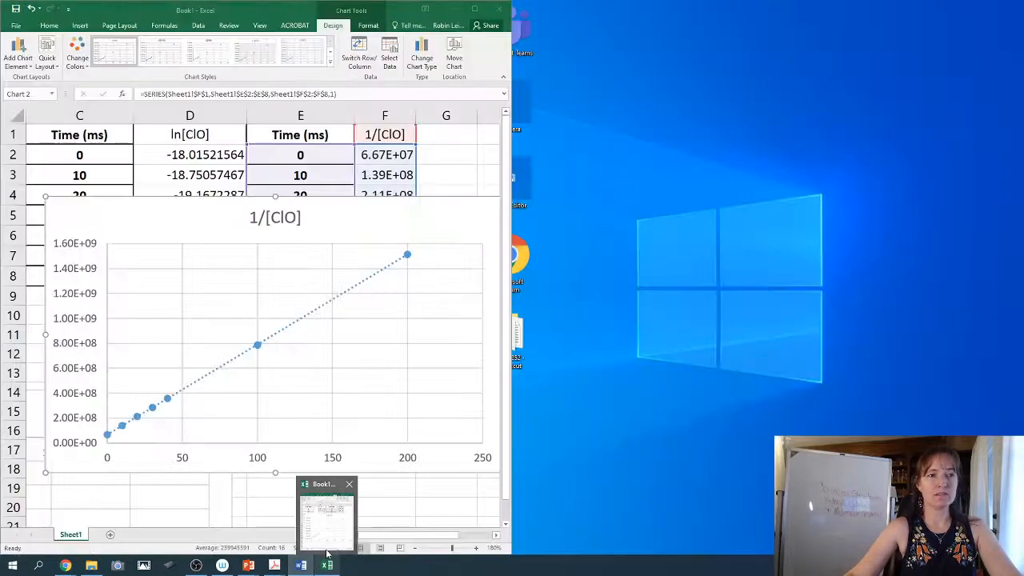
{"action": "left_click", "coordinate": [336, 523]}
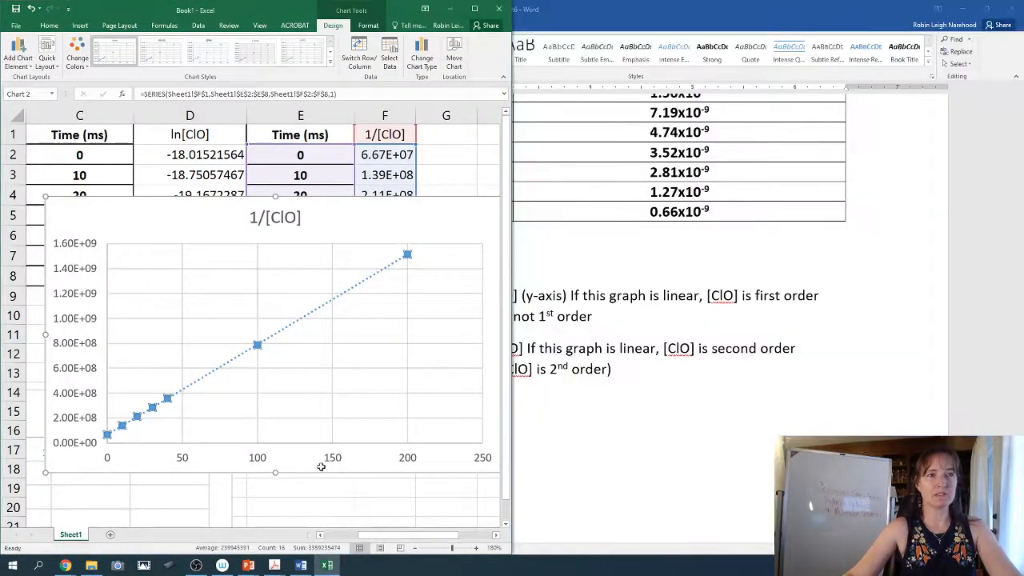
{"action": "left_click", "coordinate": [472, 9]}
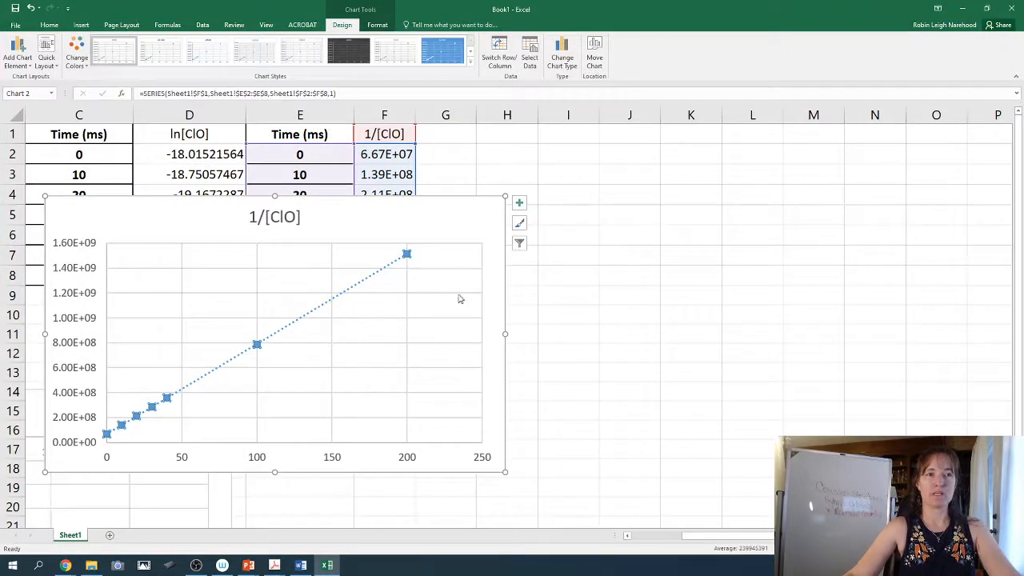
{"action": "left_click", "coordinate": [519, 202]}
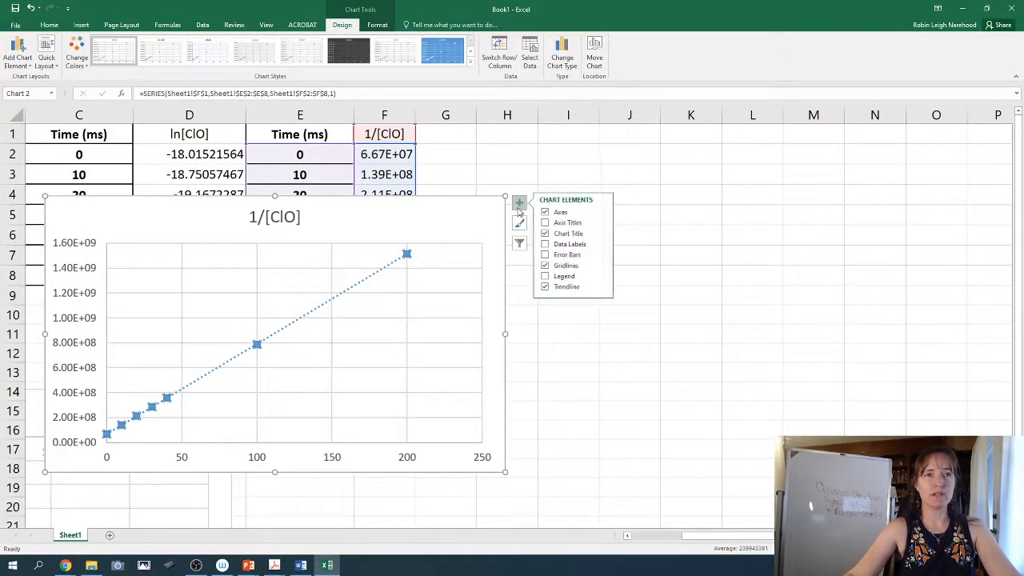
{"action": "left_click", "coordinate": [602, 288]}
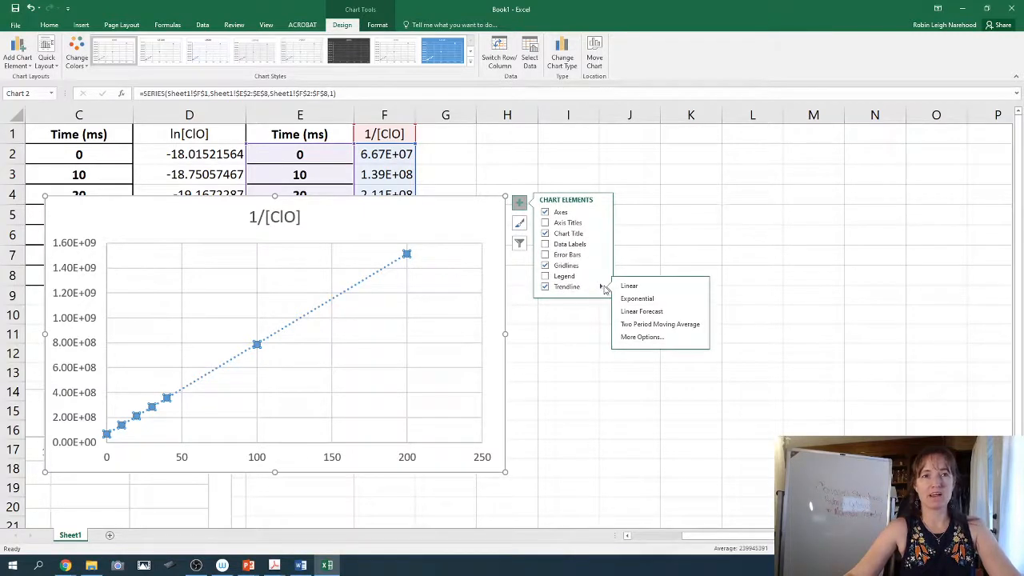
{"action": "left_click", "coordinate": [636, 337]}
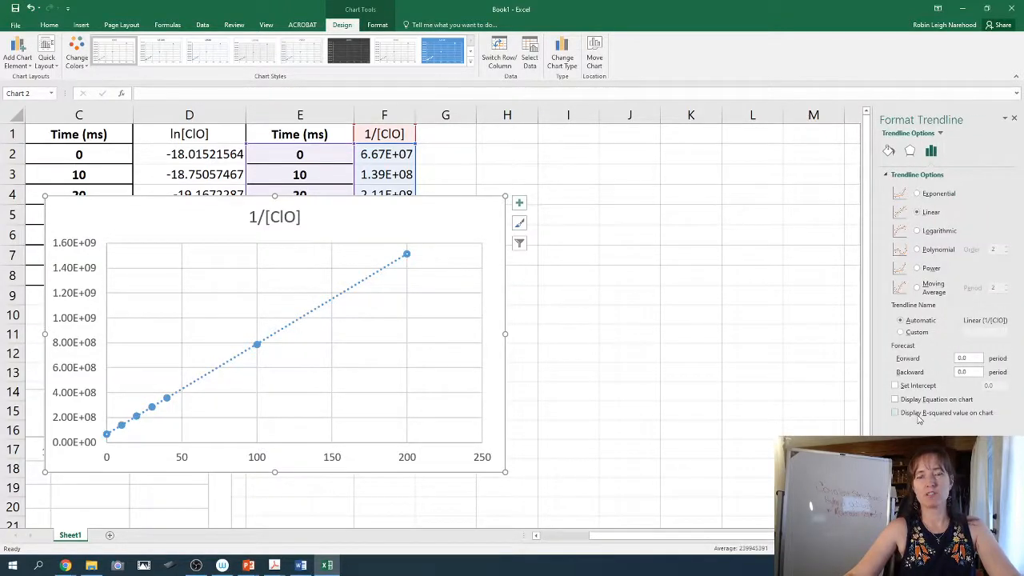
{"action": "left_click", "coordinate": [912, 403]}
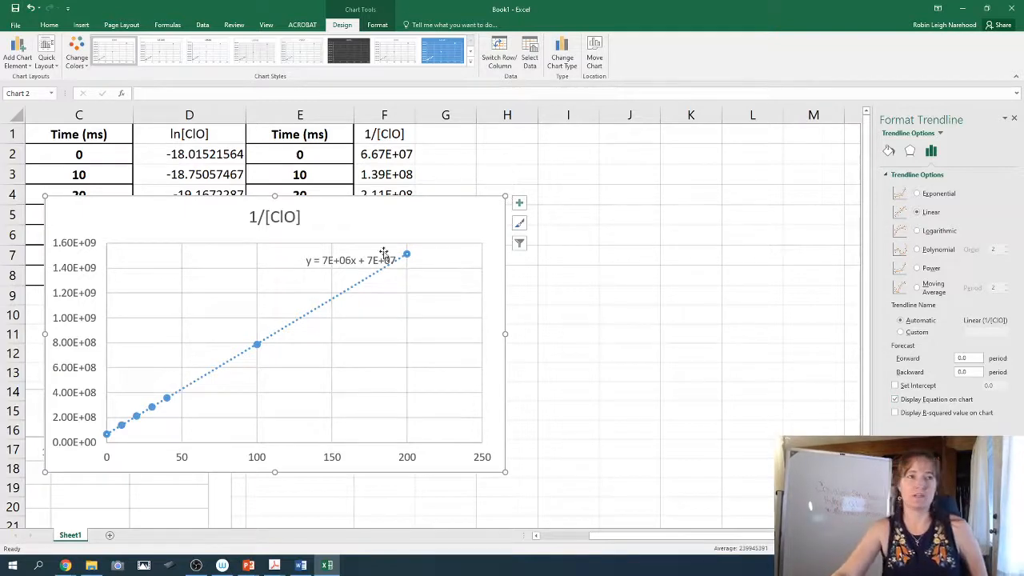
Move the trendline equation label above the plot area, beside the chart title.
{"action": "left_click", "coordinate": [356, 264]}
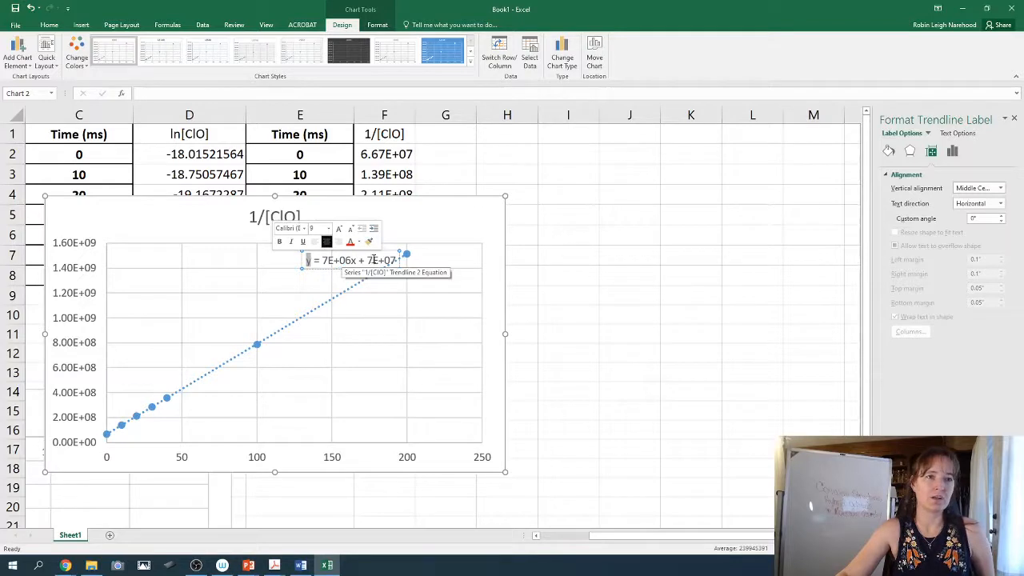
{"action": "left_click", "coordinate": [367, 259]}
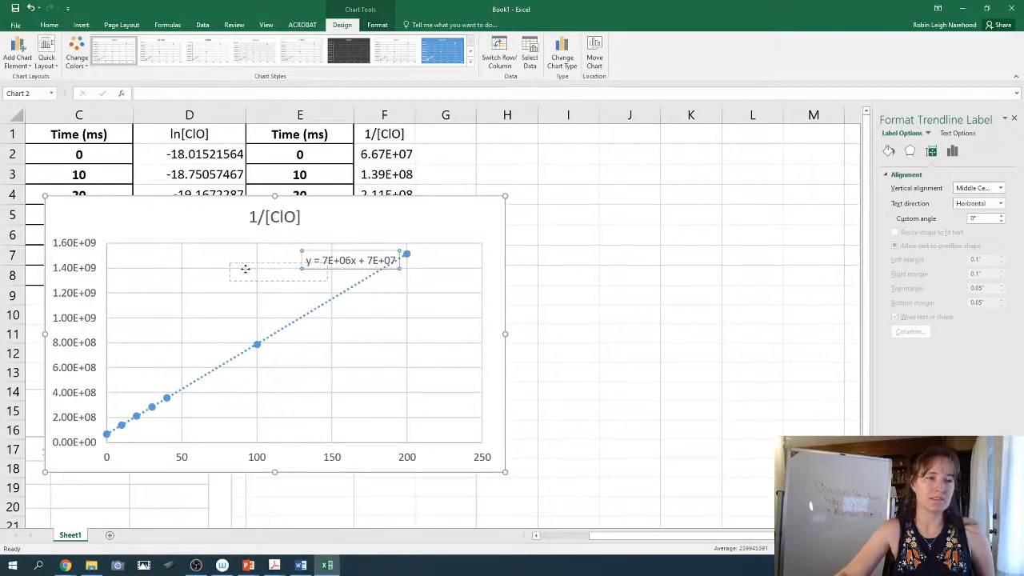
{"action": "left_click_drag", "start_coordinate": [245, 269], "coordinate": [379, 212]}
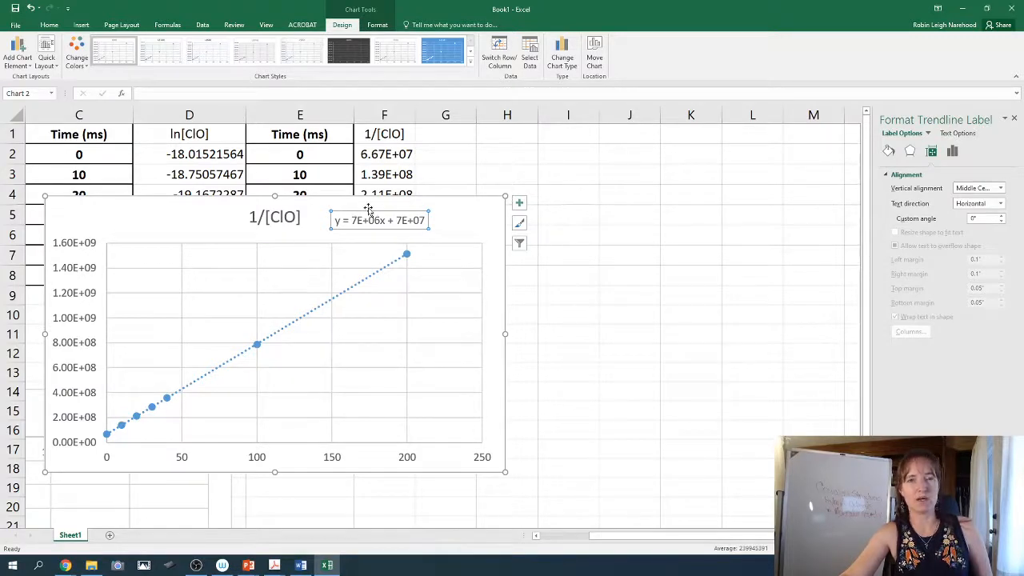
Set the number format of the trendline equation label to Scientific.
{"action": "left_click", "coordinate": [952, 153]}
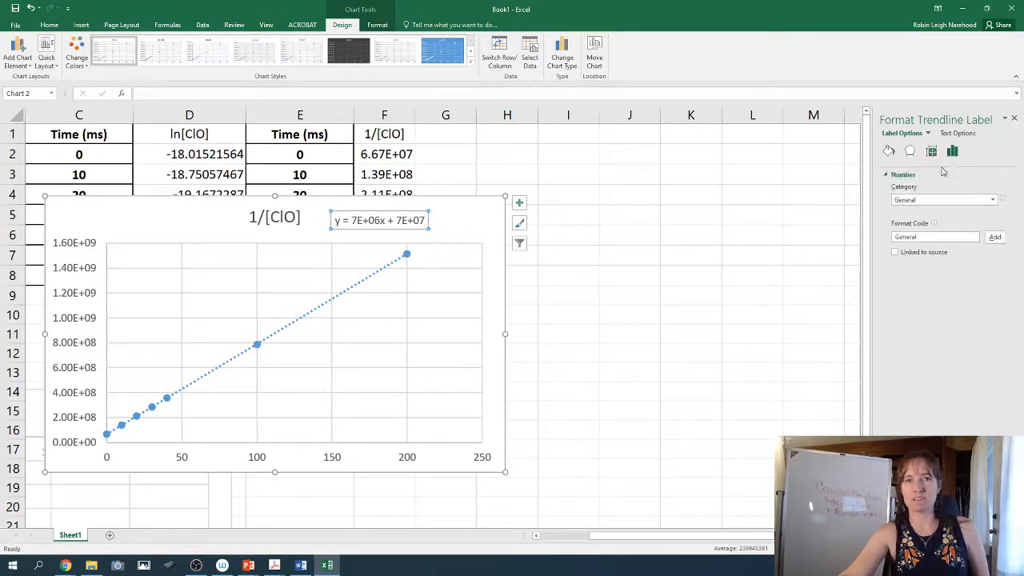
{"action": "left_click", "coordinate": [950, 200]}
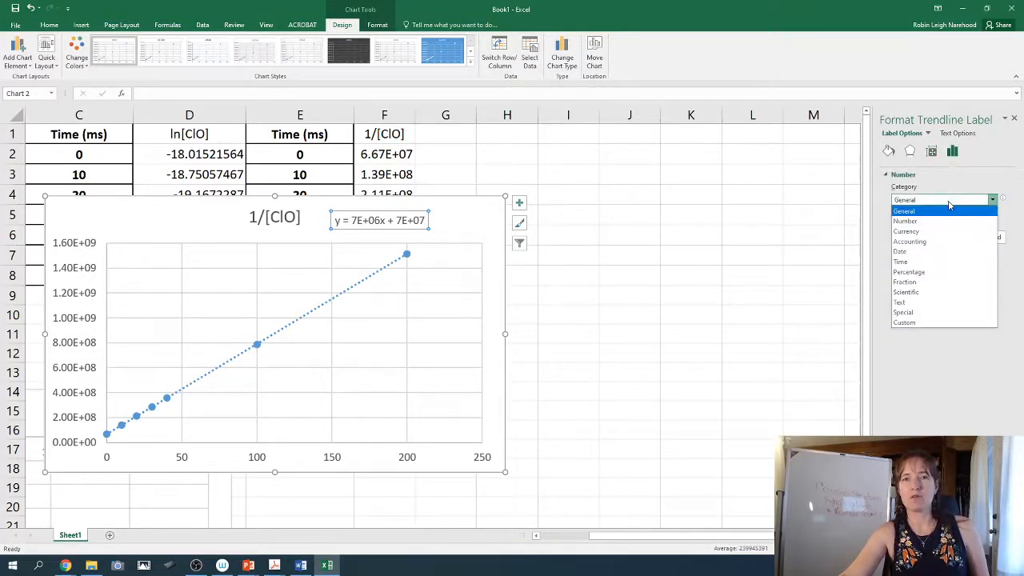
{"action": "left_click", "coordinate": [924, 292]}
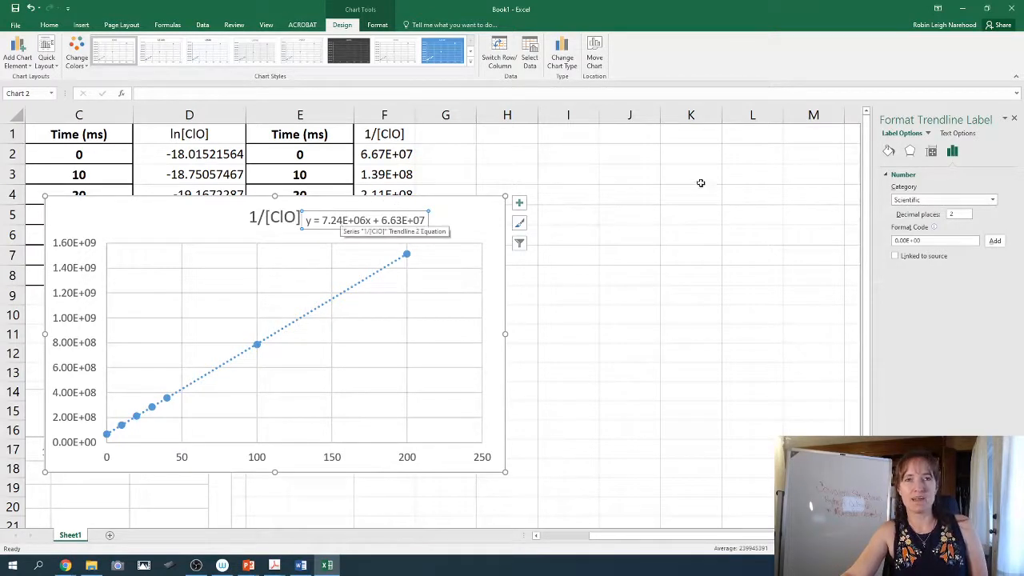
{"action": "right_click", "coordinate": [395, 220]}
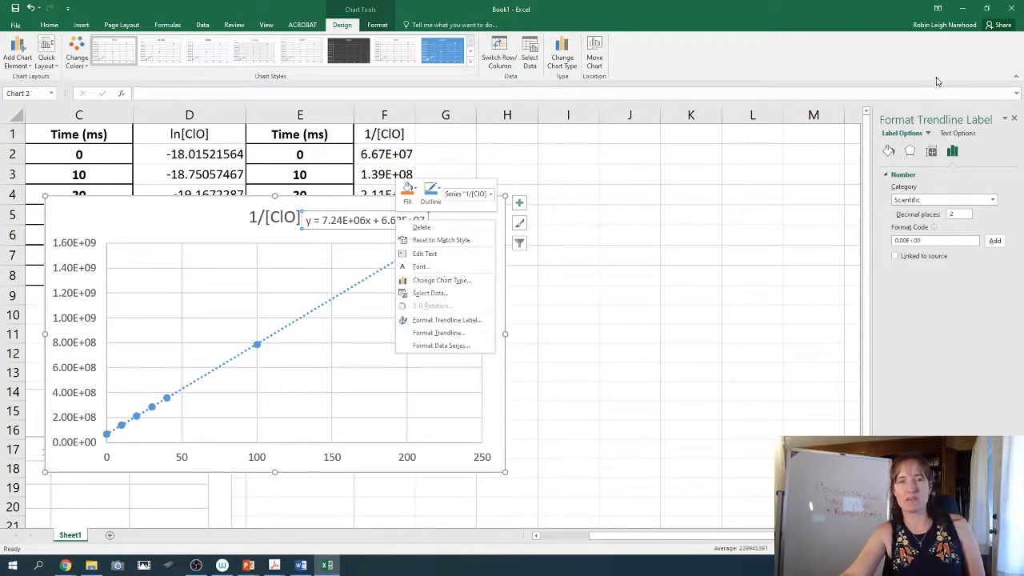
{"action": "left_click", "coordinate": [952, 153]}
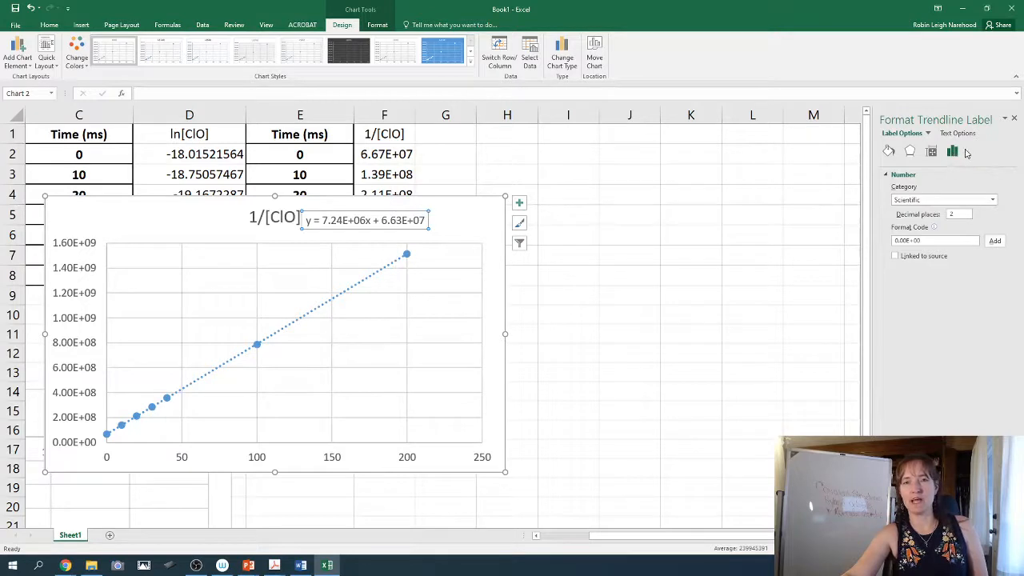
{"action": "left_click", "coordinate": [972, 200]}
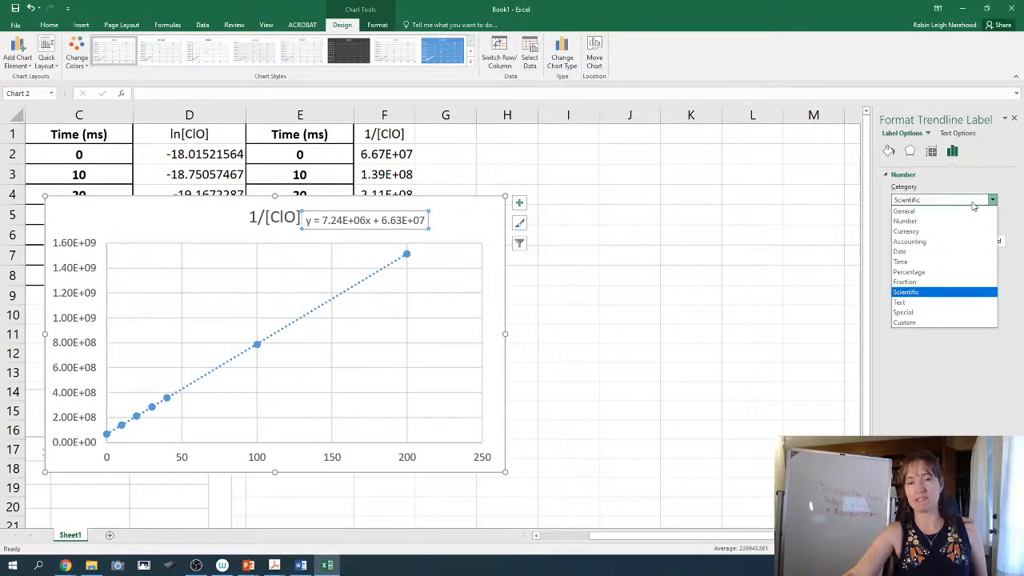
Copy the 1/[ClO] chart with its trendline equation into the Word document, below the Rate = k[ClO]^2 line.
{"action": "left_click", "coordinate": [339, 222]}
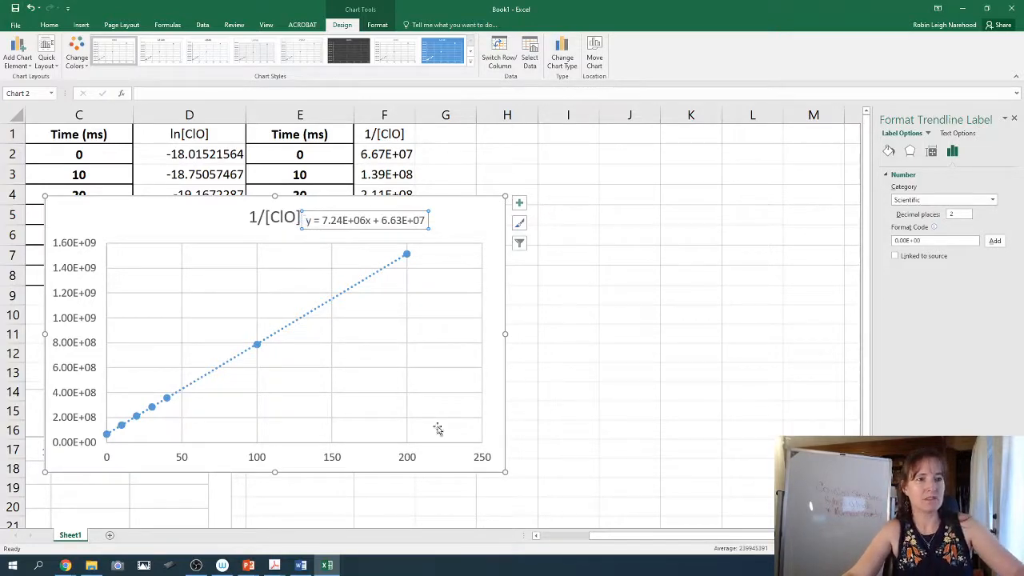
{"action": "left_click", "coordinate": [301, 565]}
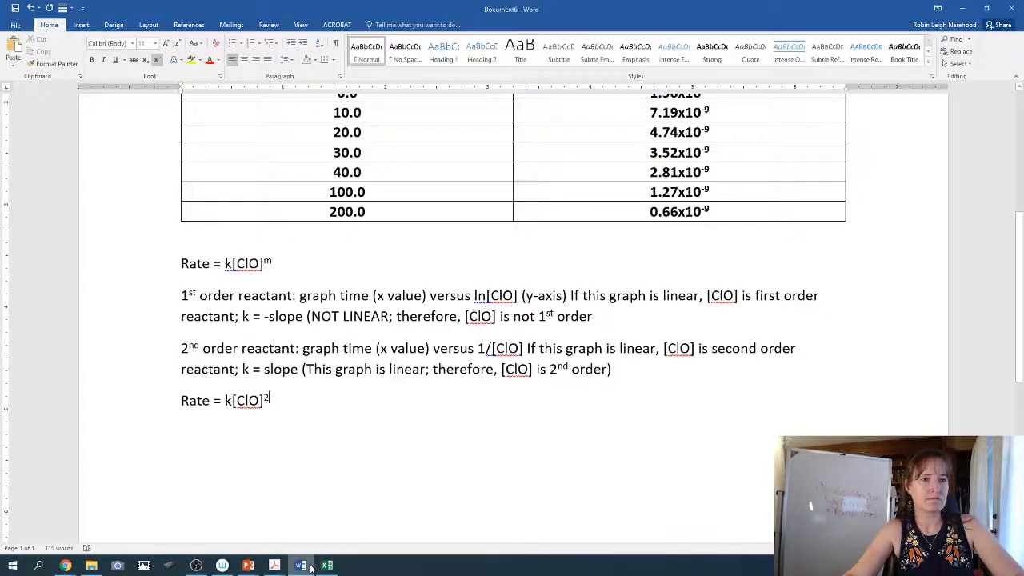
{"action": "left_click", "coordinate": [270, 430]}
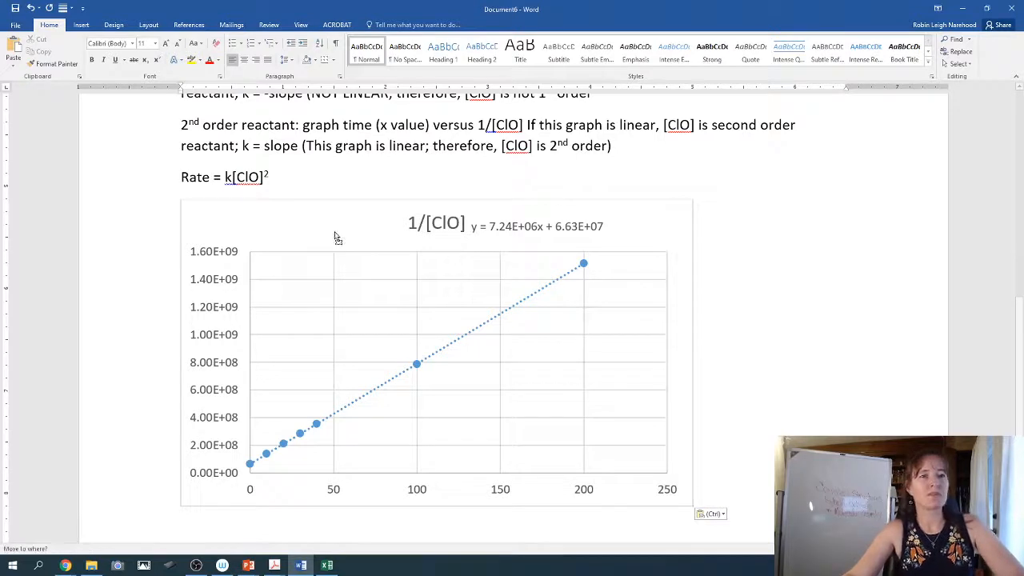
{"action": "left_click", "coordinate": [528, 239]}
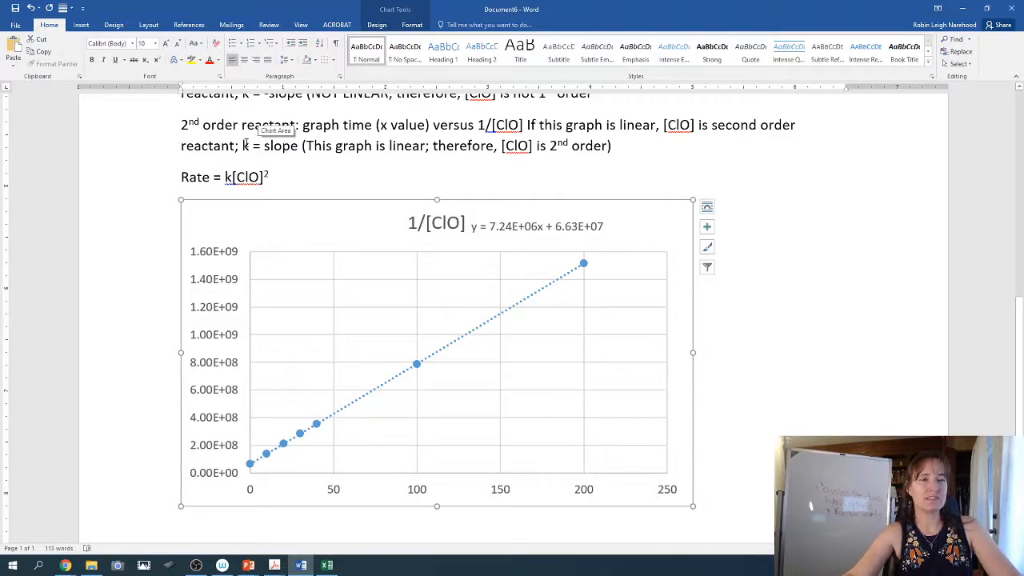
Copy the slope 7.24E+06 from the chart's trendline equation into a new "k= " line between the rate law and the chart.
{"action": "left_click", "coordinate": [520, 227]}
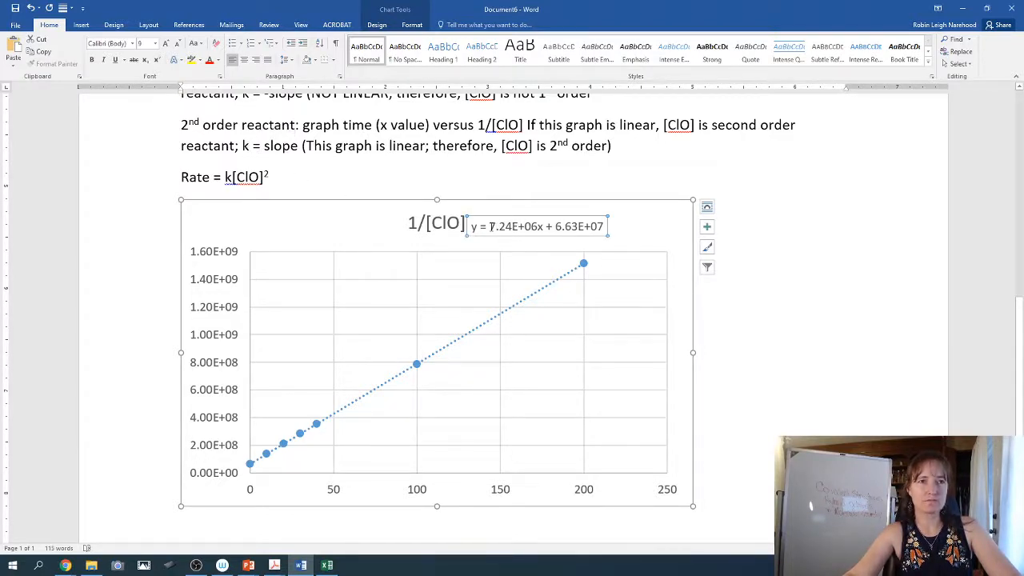
{"action": "left_click_drag", "start_coordinate": [490, 227], "coordinate": [536, 227]}
{"action": "key", "text": "ctrl+c"}
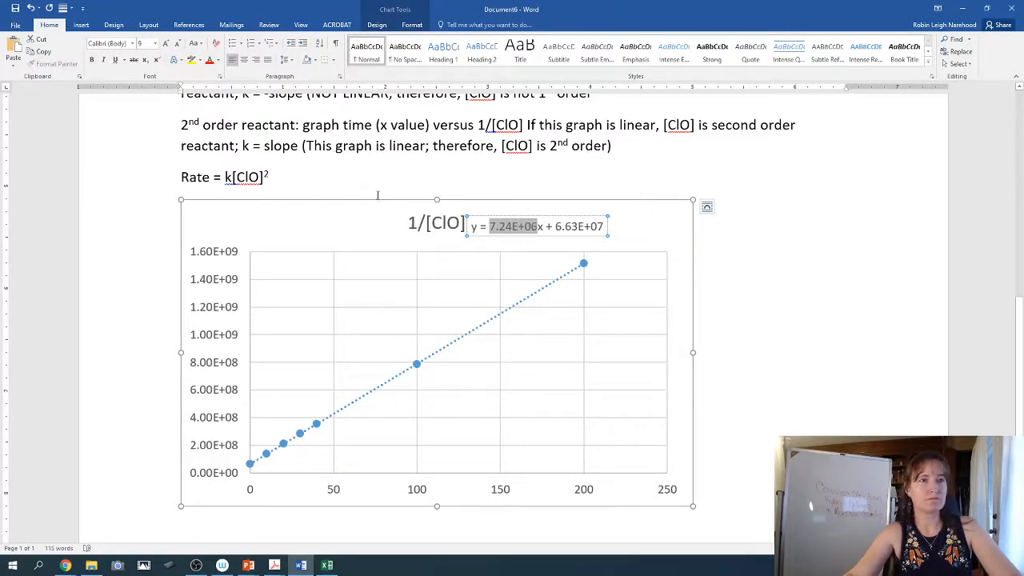
{"action": "left_click", "coordinate": [336, 179]}
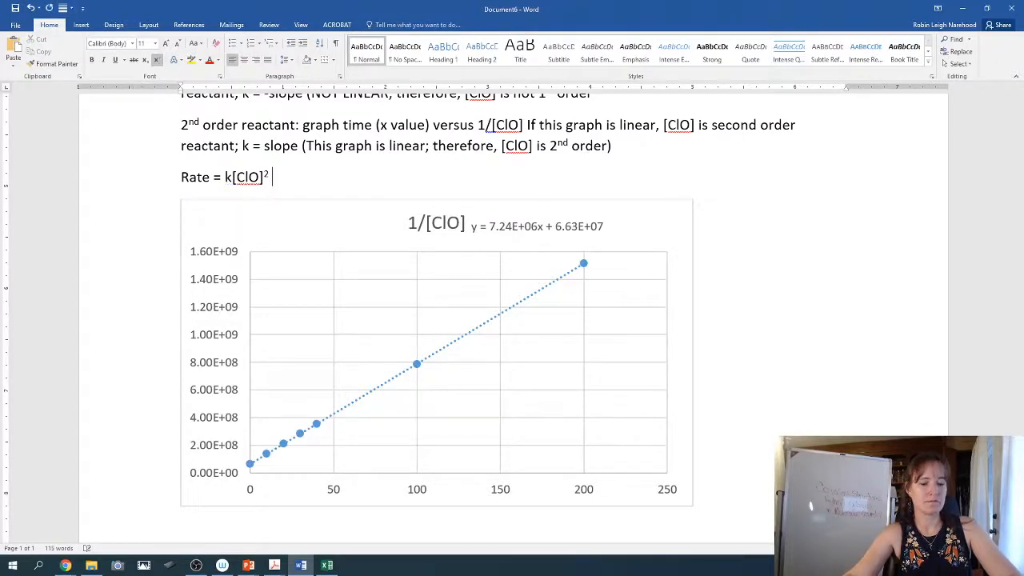
{"action": "key", "text": "Return"}
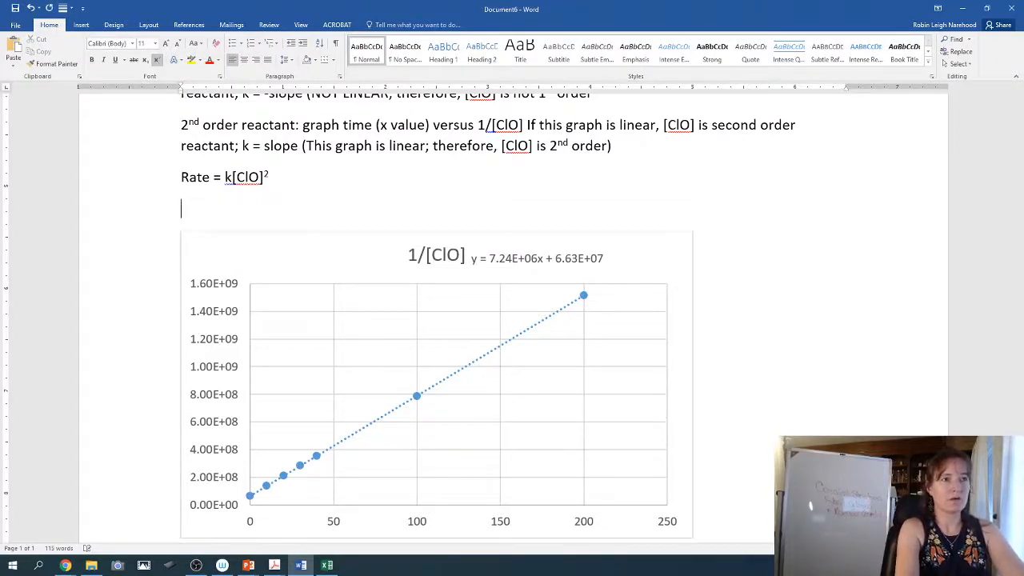
{"action": "type", "text": "k="}
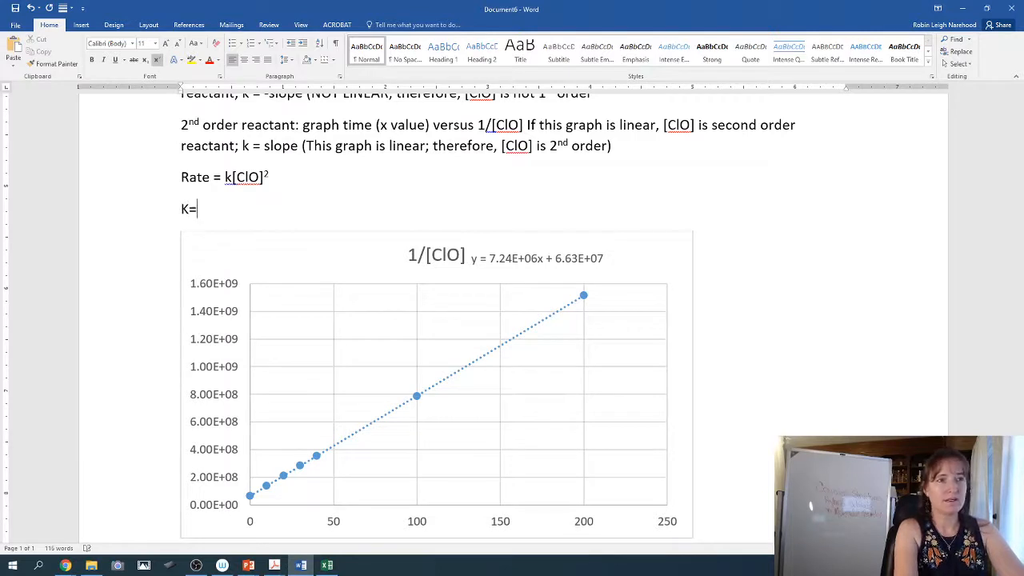
{"action": "key", "text": "BackSpace"}
{"action": "key", "text": "BackSpace"}
{"action": "type", "text": "k"}
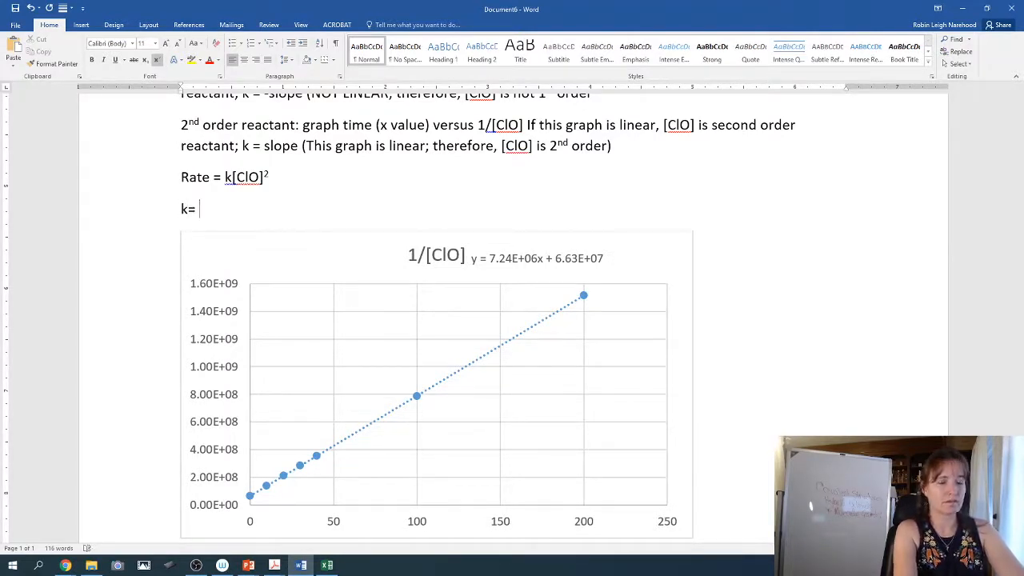
{"action": "type", "text": "="}
{"action": "key", "text": "ctrl+v"}
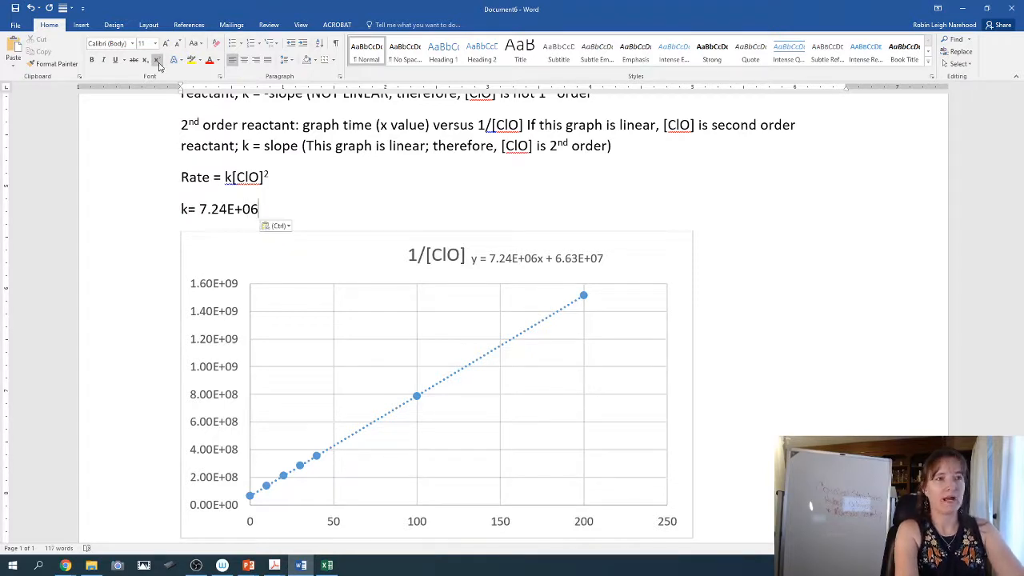
Rewrite the k value as 7.24x10^6, with the exponent 6 in superscript.
{"action": "key", "text": "BackSpace"}
{"action": "key", "text": "BackSpace"}
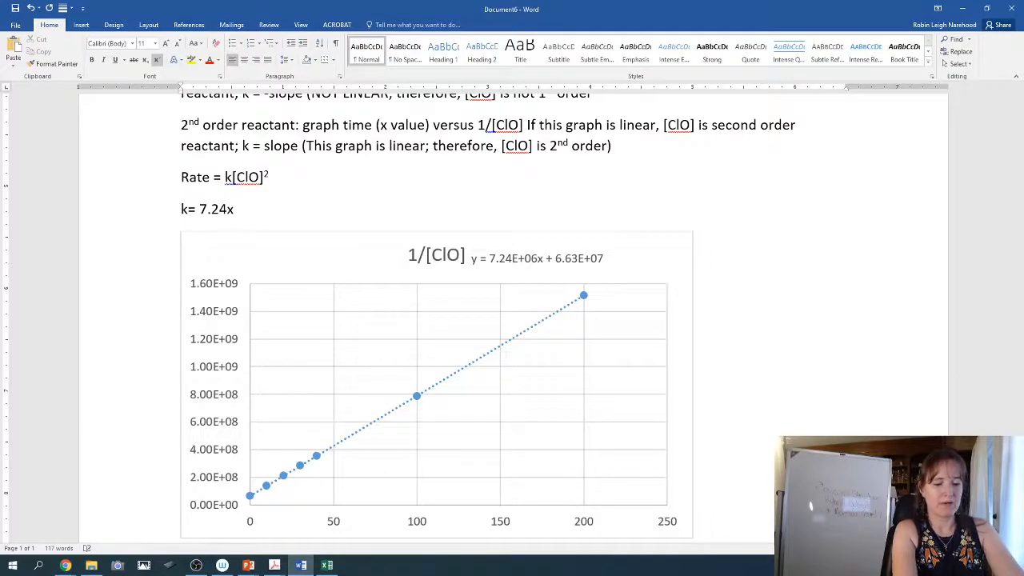
{"action": "type", "text": "0"}
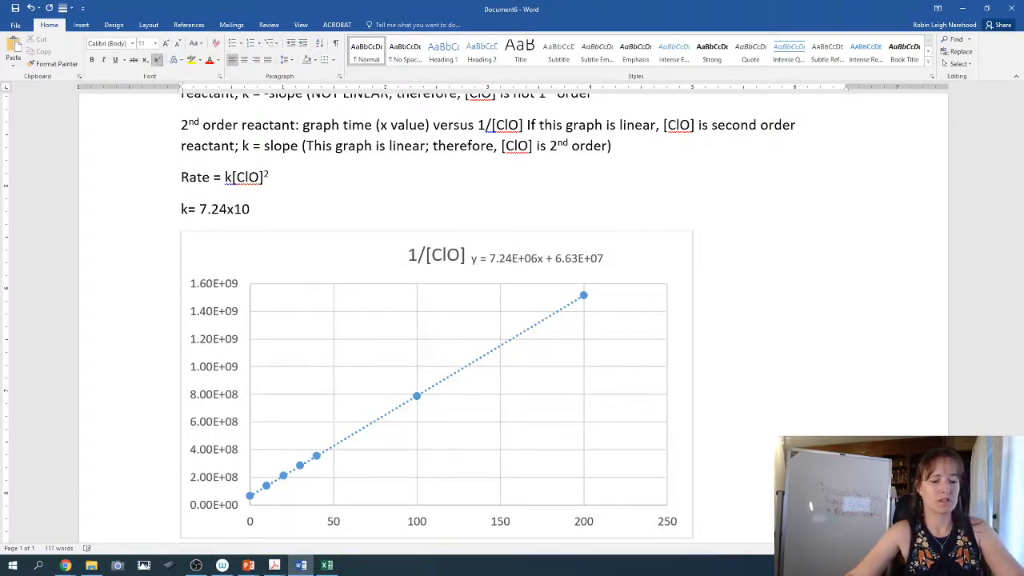
{"action": "type", "text": "6"}
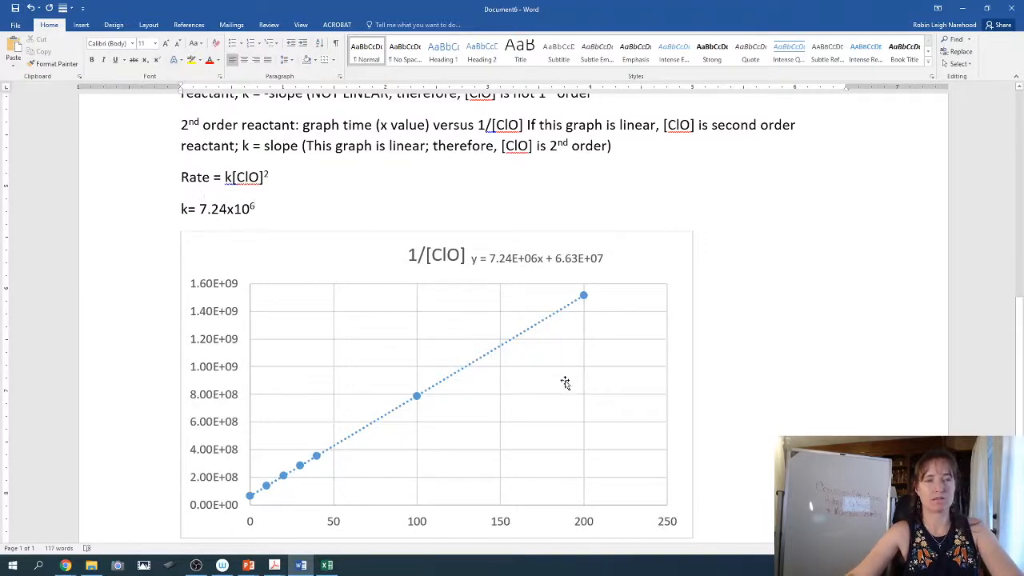
Switch to the Excel workbook and move the 1/[ClO] chart below the data table, clear of the data columns.
{"action": "scroll", "coordinate": [574, 344], "scroll_direction": "up", "scroll_amount": 1}
{"action": "scroll", "coordinate": [574, 344], "scroll_direction": "up", "scroll_amount": 1}
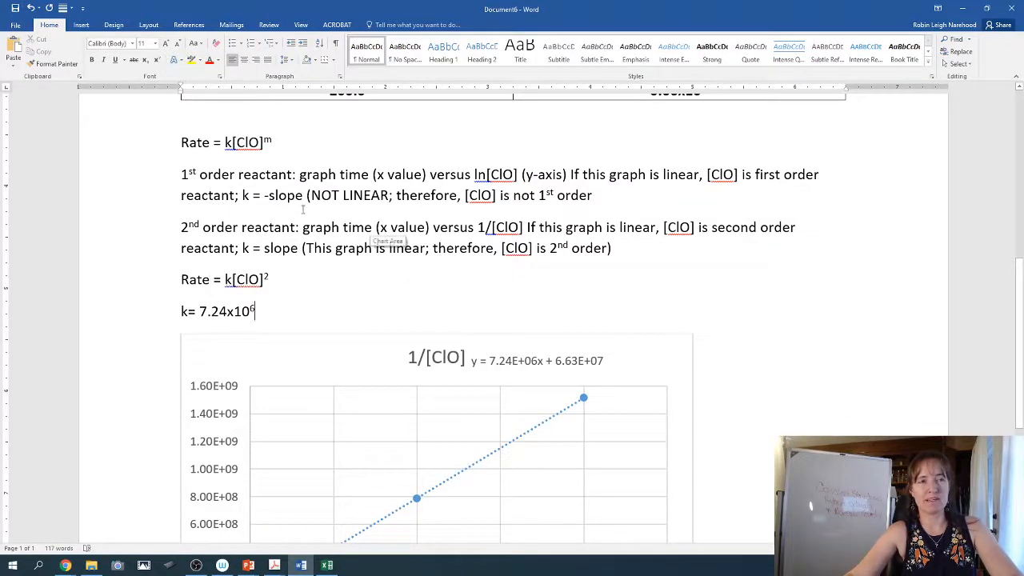
{"action": "scroll", "coordinate": [751, 284], "scroll_direction": "up", "scroll_amount": 3}
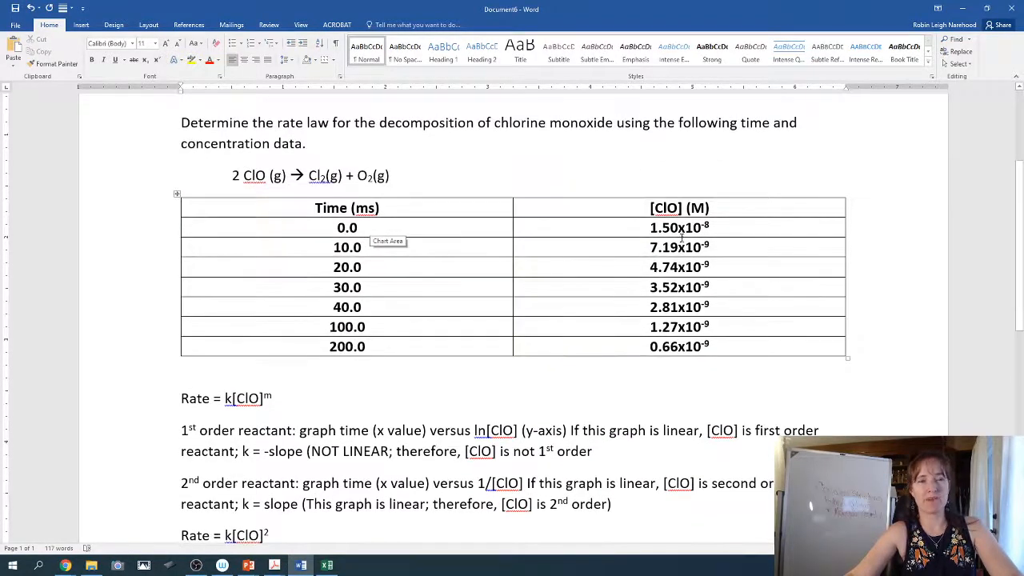
{"action": "left_click", "coordinate": [328, 565]}
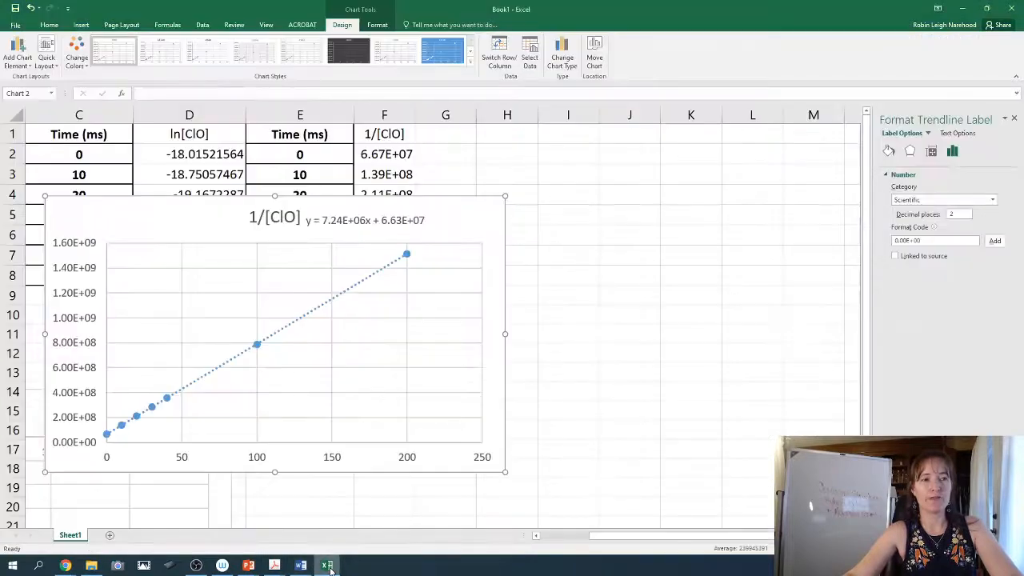
{"action": "left_click_drag", "start_coordinate": [184, 218], "coordinate": [402, 432]}
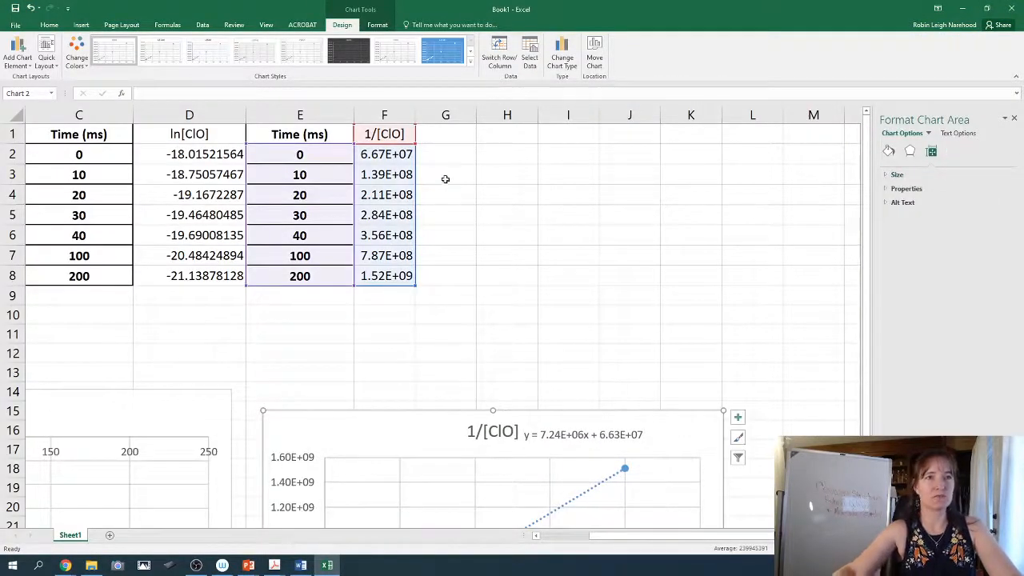
Clear the contents of columns C to F, keeping only the original time and [ClO] data.
{"action": "left_click", "coordinate": [325, 114]}
{"action": "left_click_drag", "start_coordinate": [325, 114], "coordinate": [384, 115]}
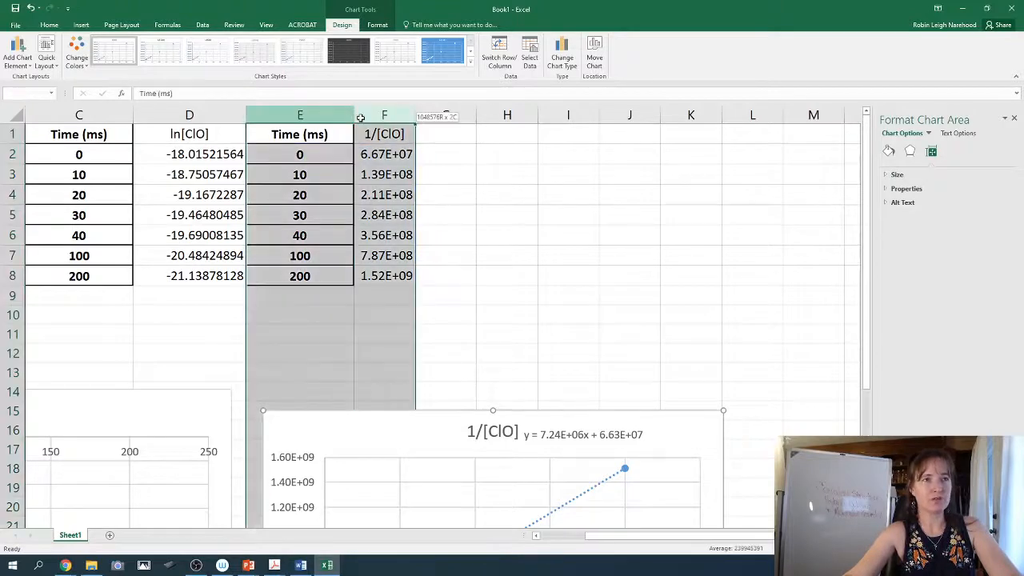
{"action": "scroll", "coordinate": [628, 544], "scroll_direction": "down", "scroll_amount": 1}
{"action": "left_click_drag", "start_coordinate": [628, 544], "coordinate": [583, 544]}
{"action": "scroll", "coordinate": [475, 406], "scroll_direction": "up", "scroll_amount": 1}
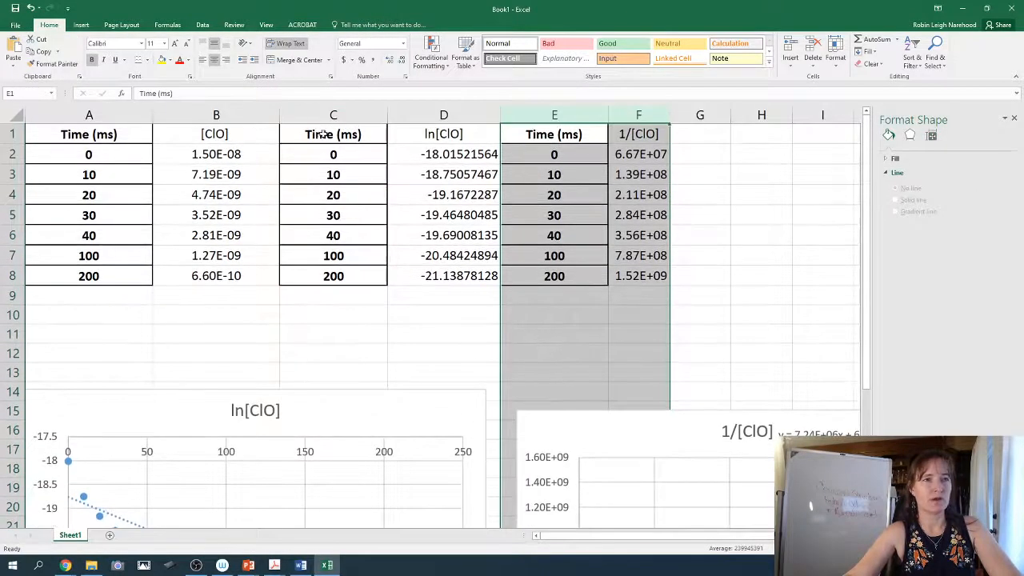
{"action": "left_click_drag", "start_coordinate": [291, 114], "coordinate": [614, 117]}
{"action": "key", "text": "Delete"}
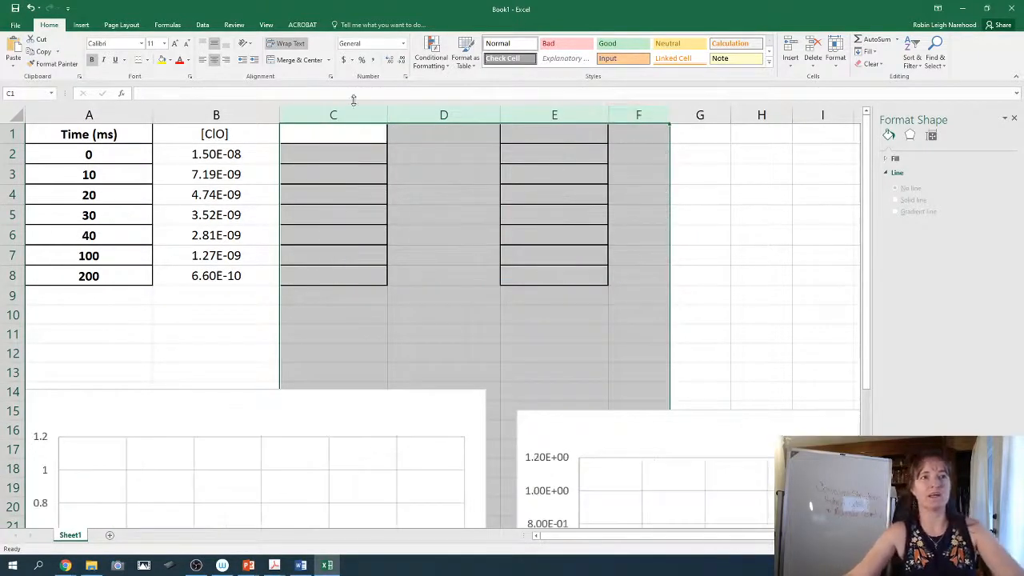
Enter the header "Average rate [ClO] reaction" in cell C1.
{"action": "left_click", "coordinate": [308, 138]}
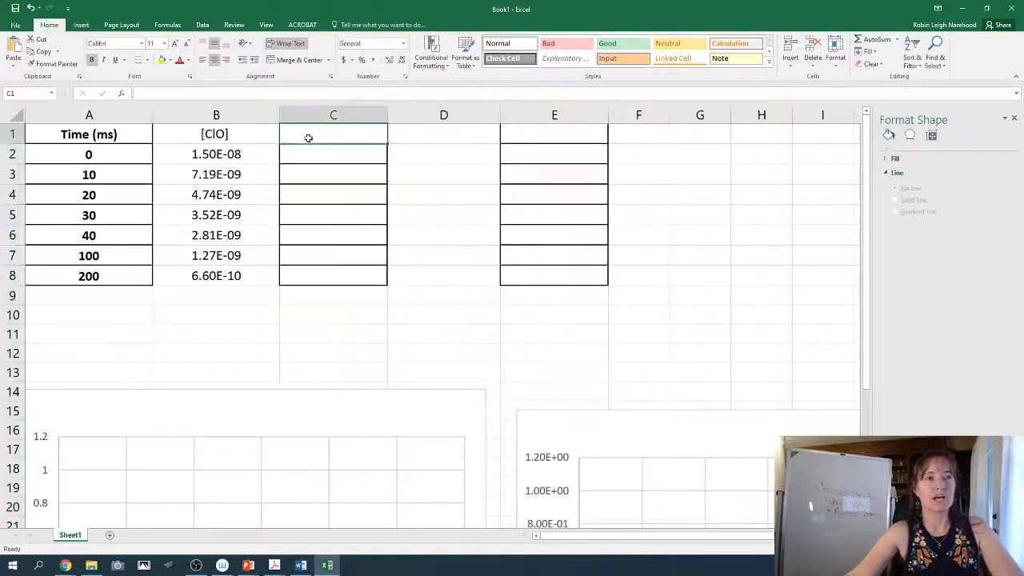
{"action": "type", "text": "Average rate"}
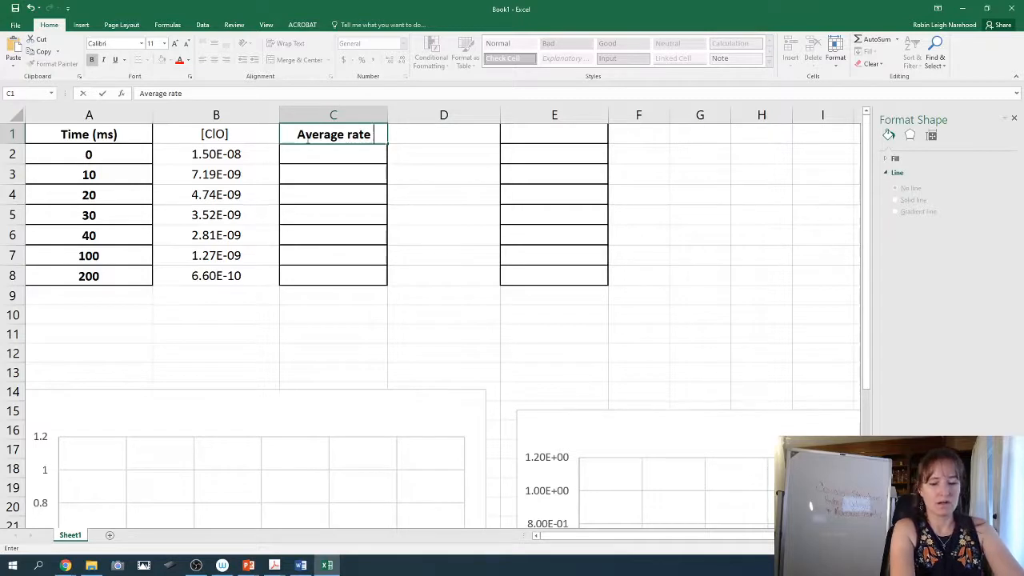
{"action": "type", "text": " [C"}
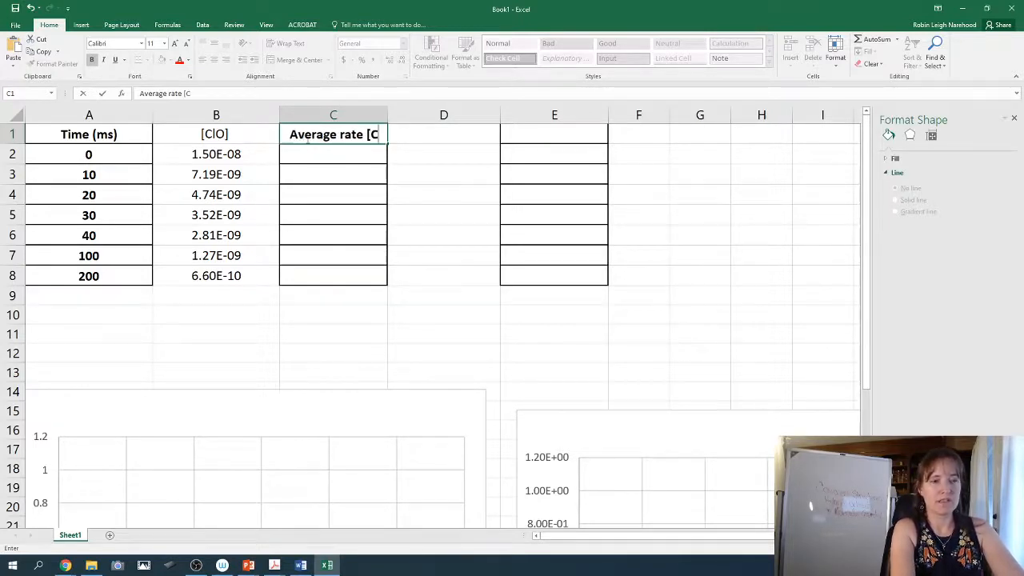
{"action": "type", "text": "lO"}
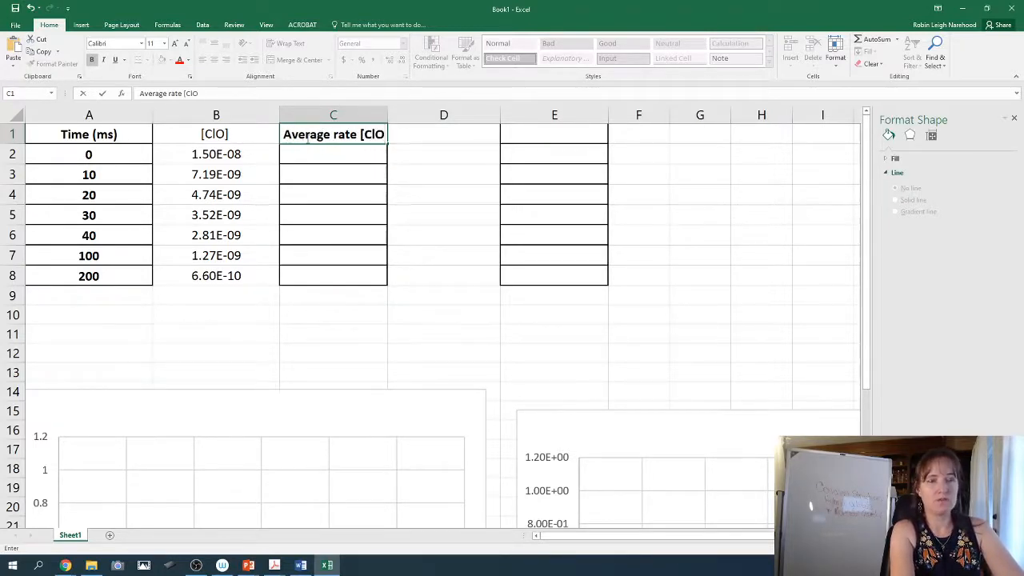
{"action": "type", "text": "]"}
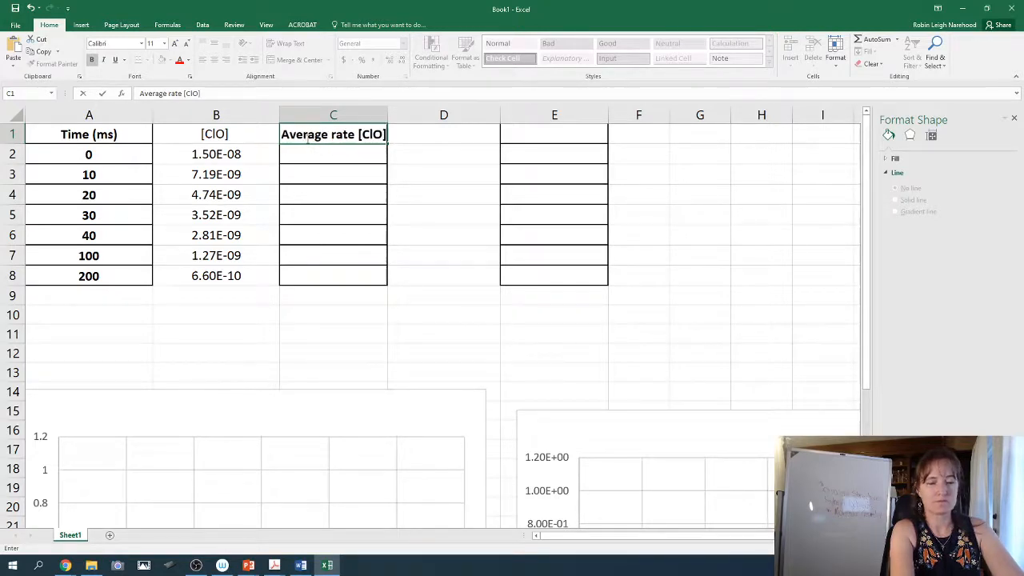
{"action": "type", "text": " reaction"}
{"action": "key", "text": "Return"}
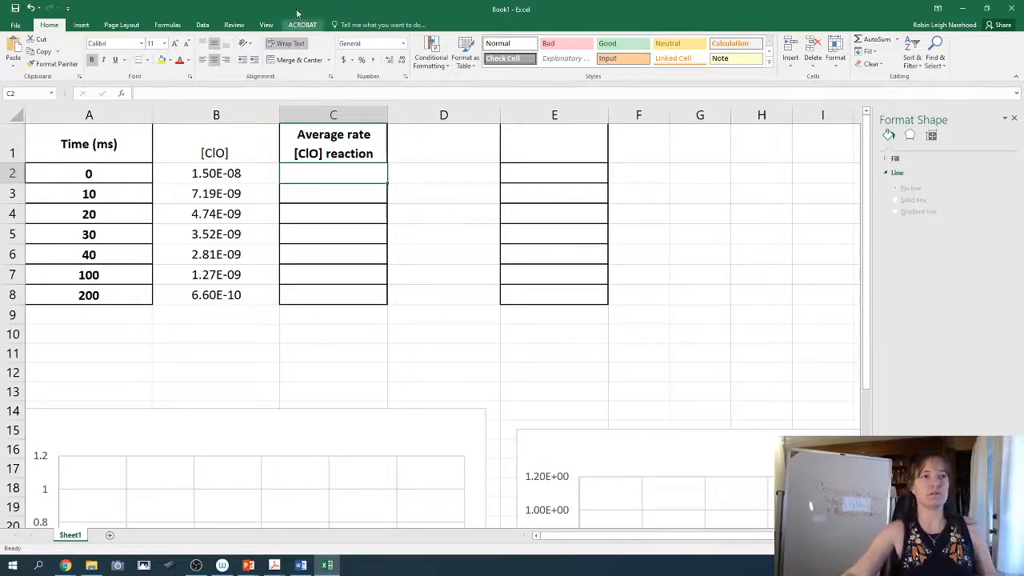
Insert a scatter chart of [ClO] against time from columns A and B, showing markers only.
{"action": "left_click_drag", "start_coordinate": [102, 114], "coordinate": [174, 115]}
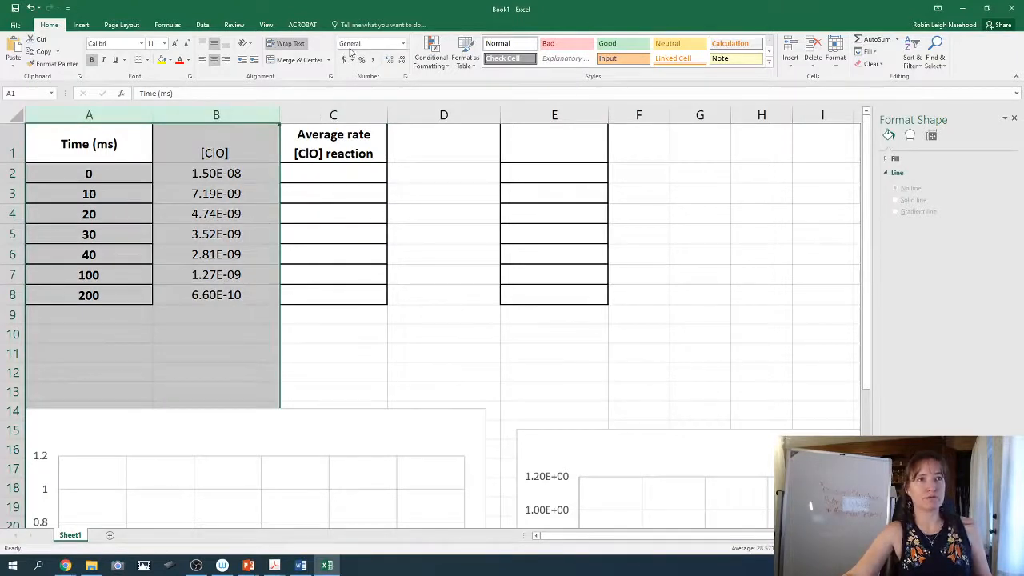
{"action": "left_click", "coordinate": [82, 25]}
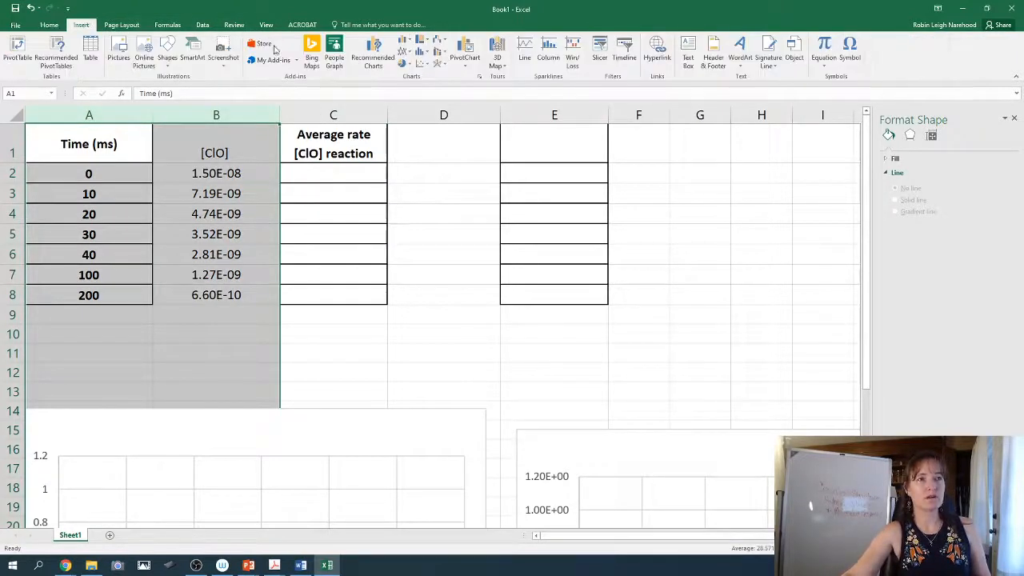
{"action": "left_click", "coordinate": [422, 64]}
{"action": "left_click", "coordinate": [427, 97]}
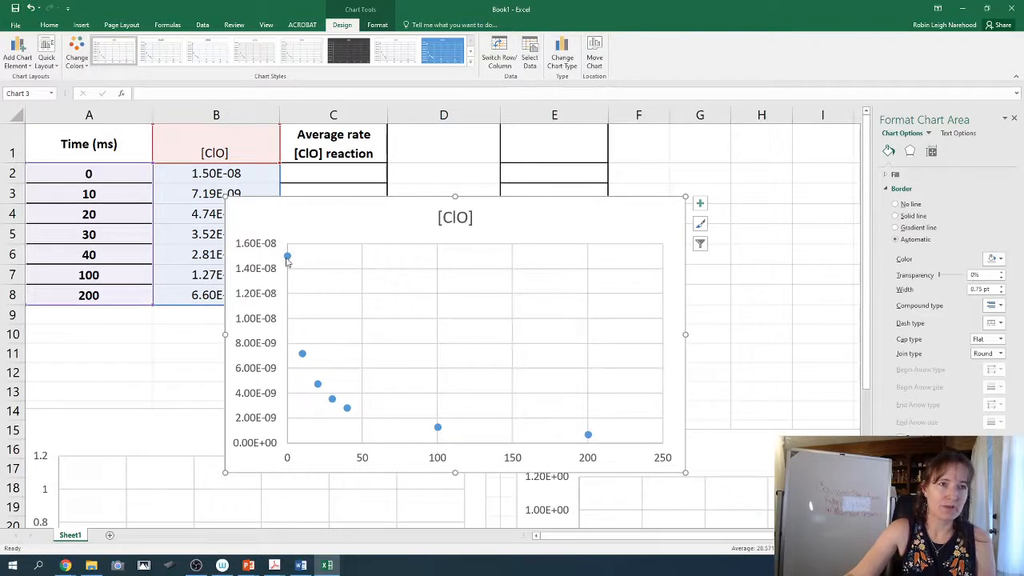
{"action": "mouse_move", "coordinate": [303, 358]}
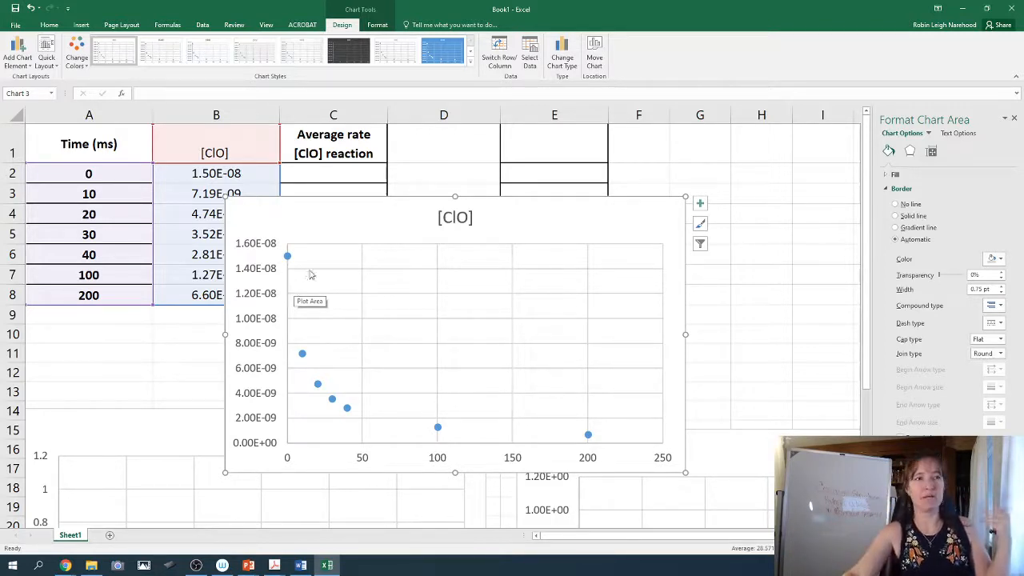
{"action": "mouse_move", "coordinate": [287, 258]}
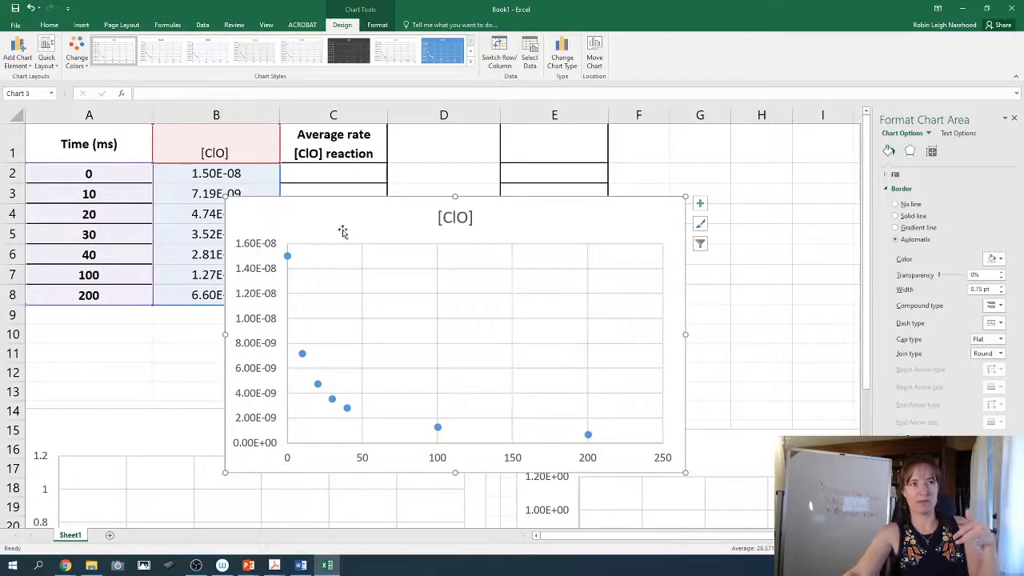
Move the [ClO] chart lower, clear of the [ClO] data, and enter the average rate formula =(B3-B2)/(A3-A2) in cell C3.
{"action": "left_click_drag", "start_coordinate": [343, 210], "coordinate": [419, 312]}
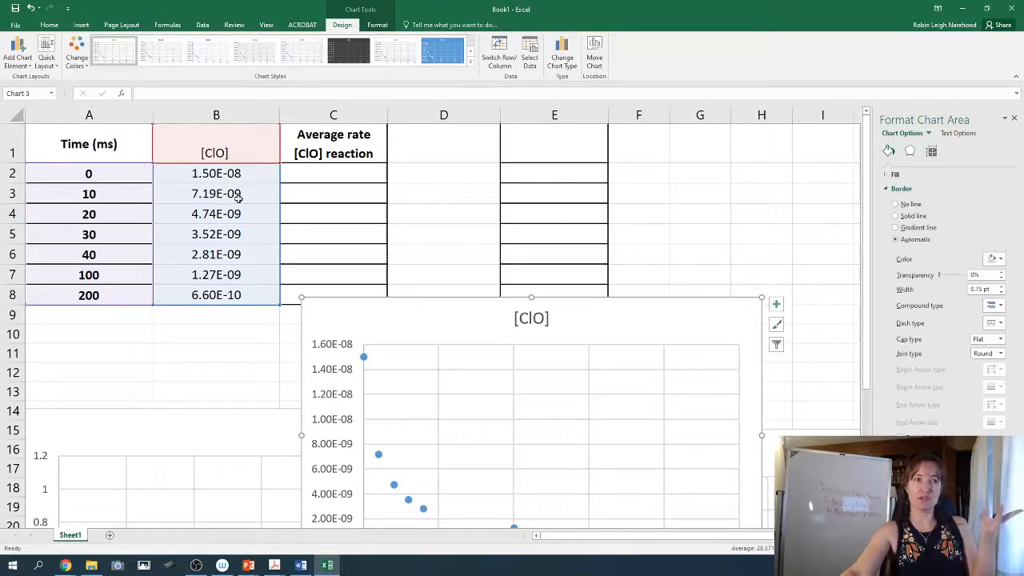
{"action": "left_click", "coordinate": [288, 193]}
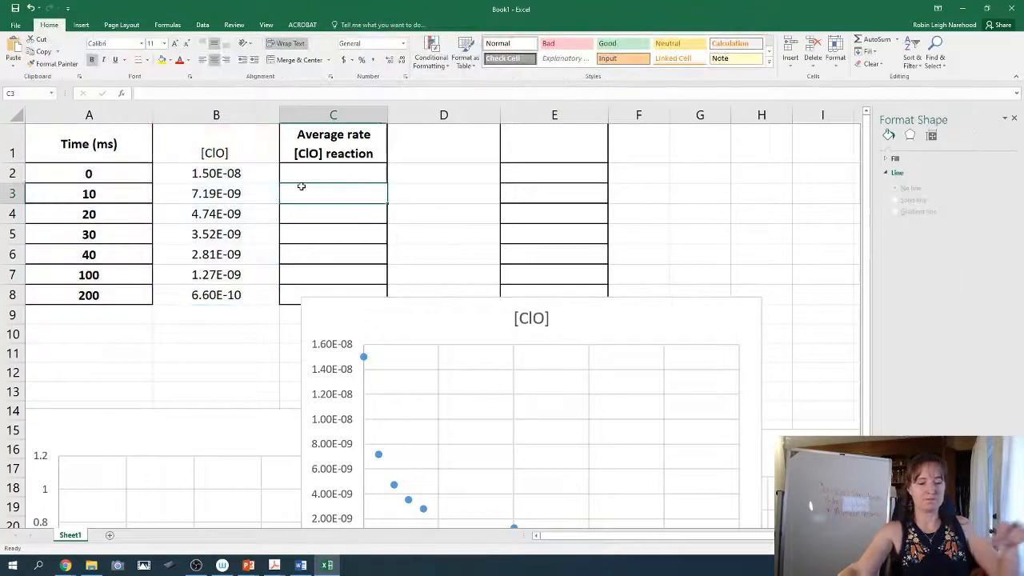
{"action": "type", "text": "=("}
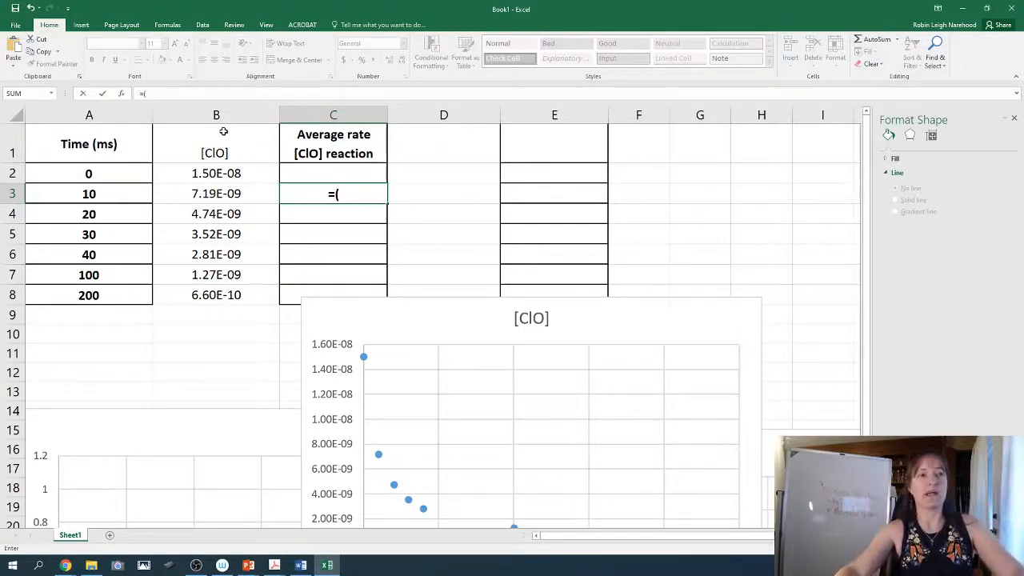
{"action": "left_click", "coordinate": [243, 196]}
{"action": "type", "text": "-"}
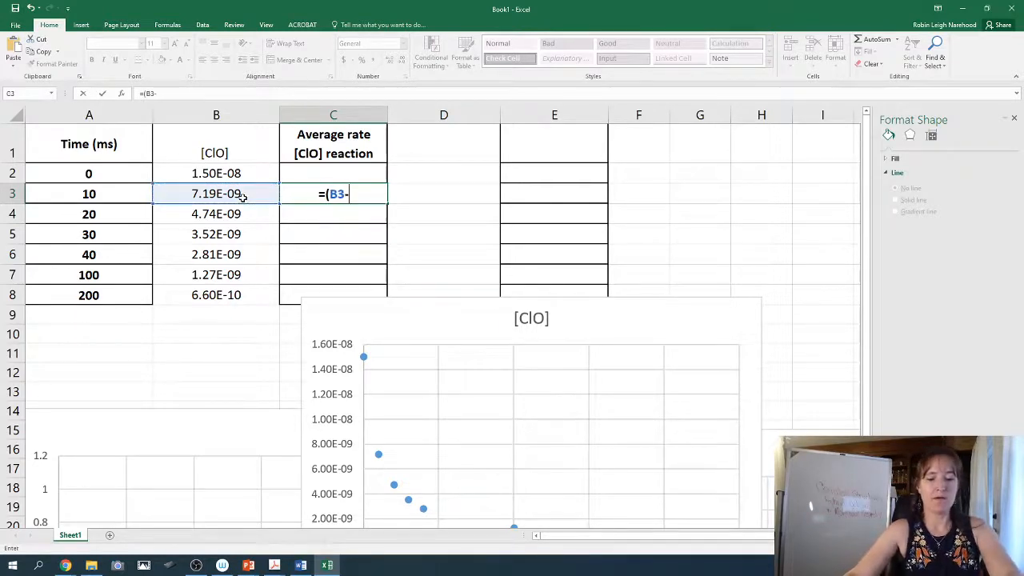
{"action": "left_click", "coordinate": [237, 174]}
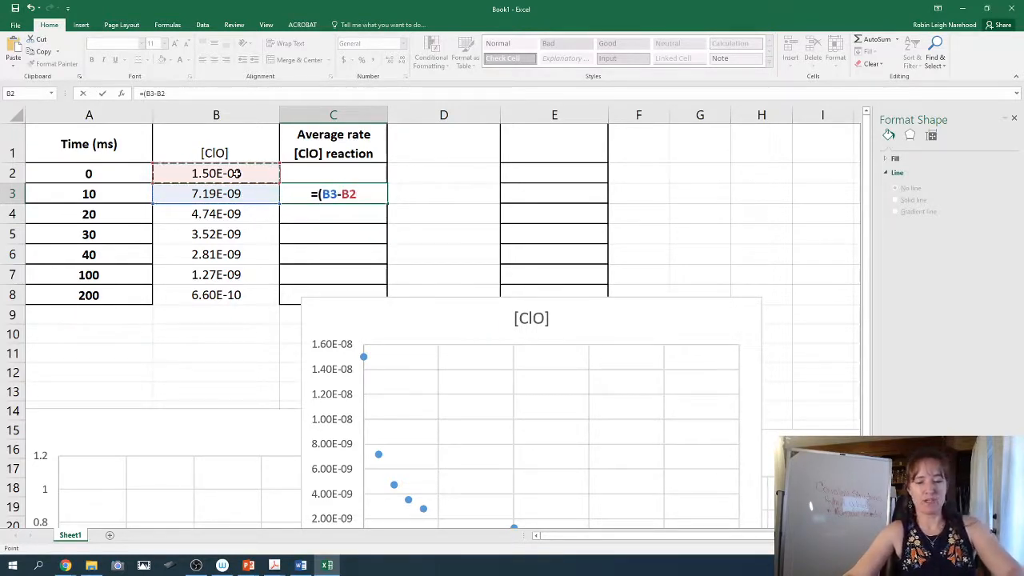
{"action": "type", "text": ")/"}
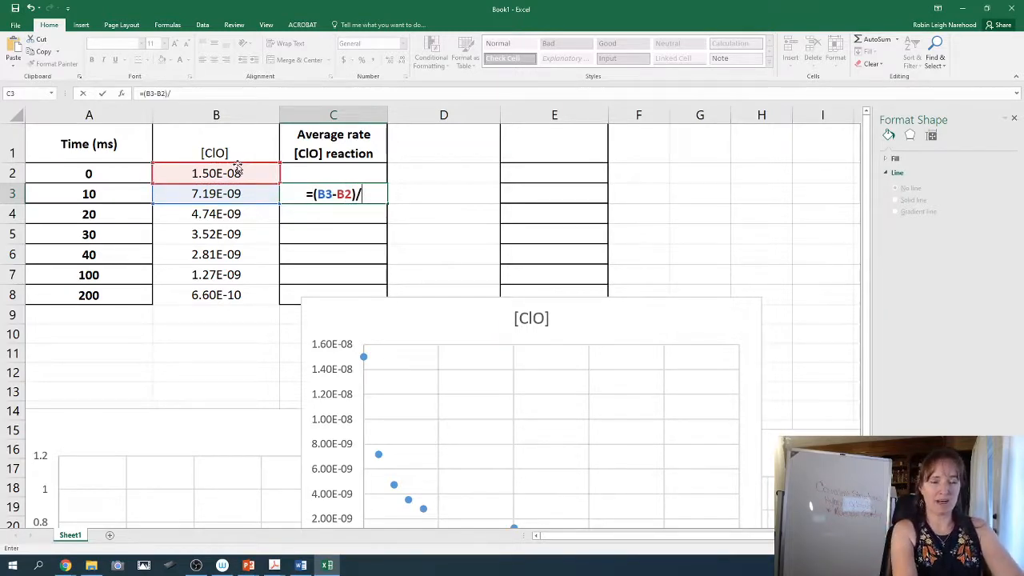
{"action": "type", "text": "("}
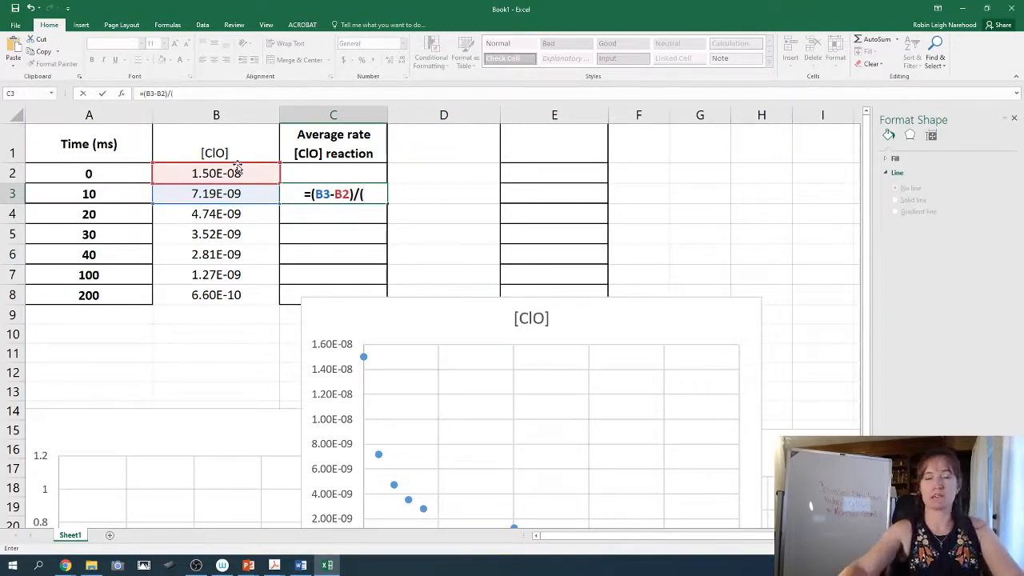
{"action": "left_click", "coordinate": [89, 194]}
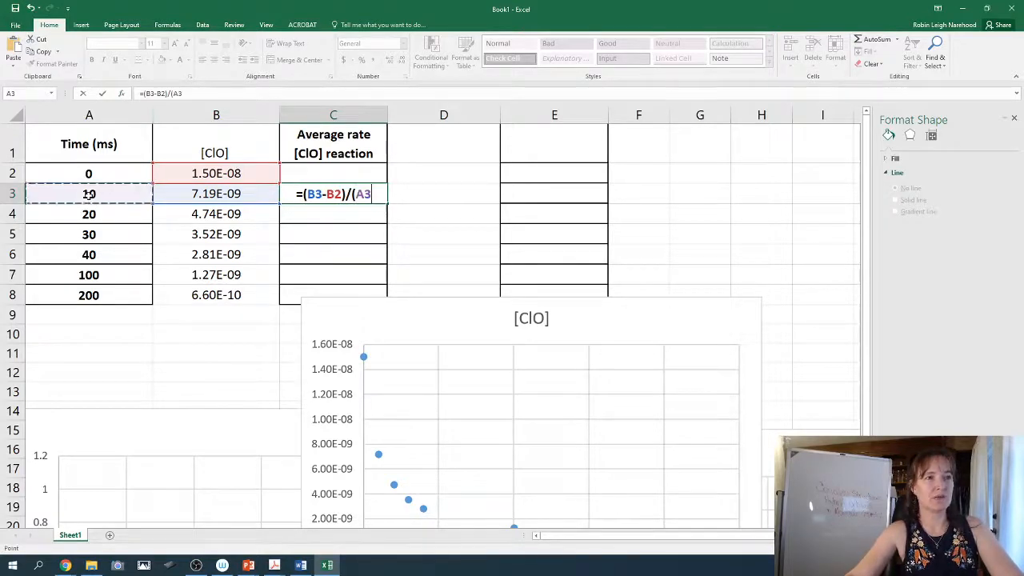
{"action": "type", "text": "-"}
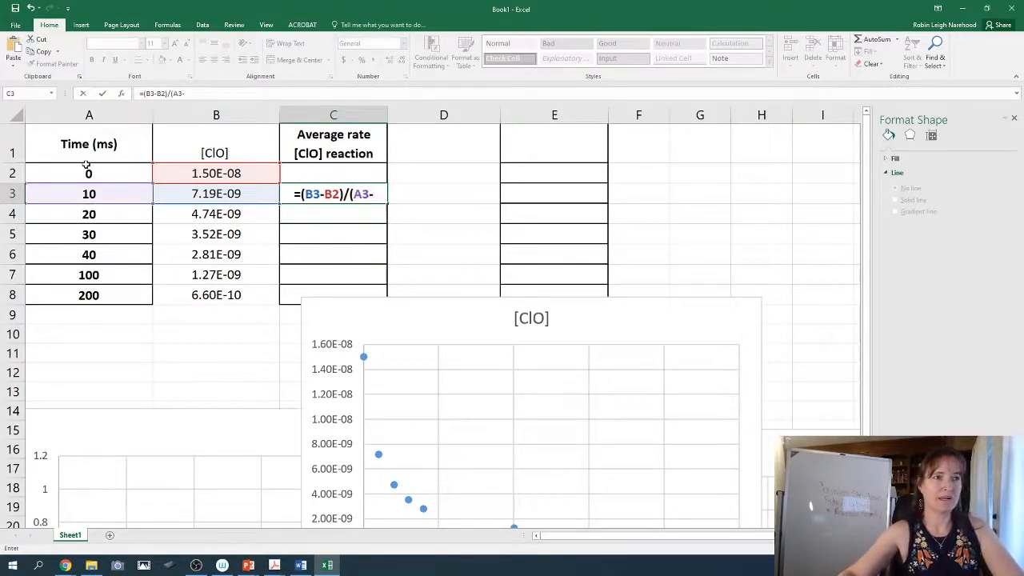
{"action": "left_click", "coordinate": [88, 168]}
{"action": "type", "text": ")"}
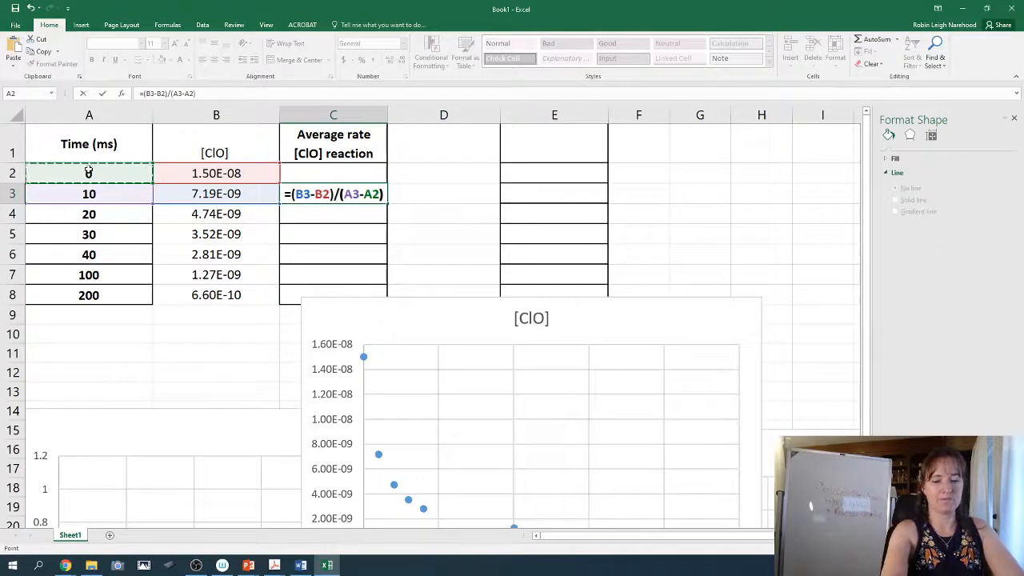
{"action": "key", "text": "Return"}
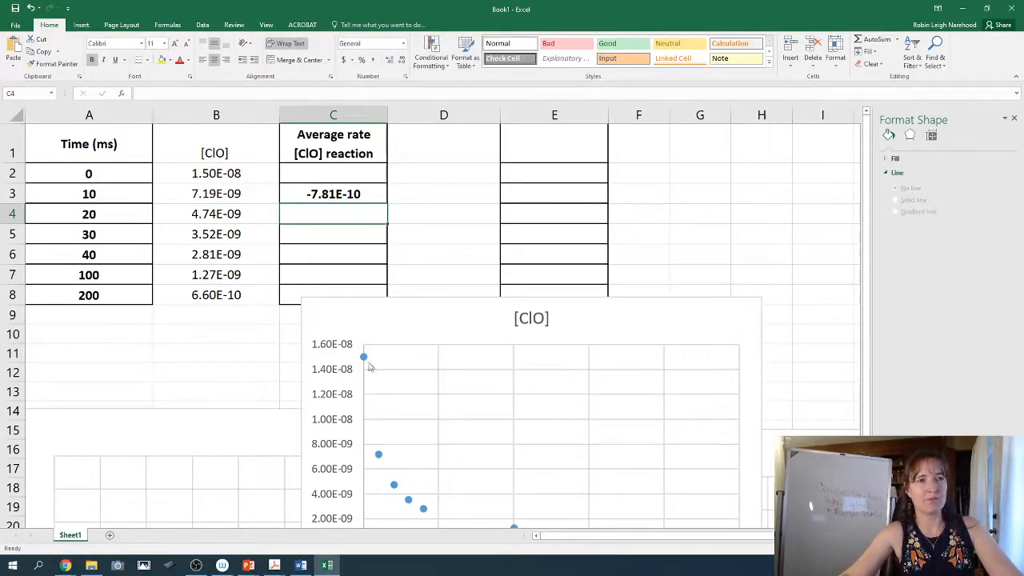
Fill the average rate formula from C3 down to C8 and move the [ClO] chart below the data table.
{"action": "mouse_move", "coordinate": [365, 360]}
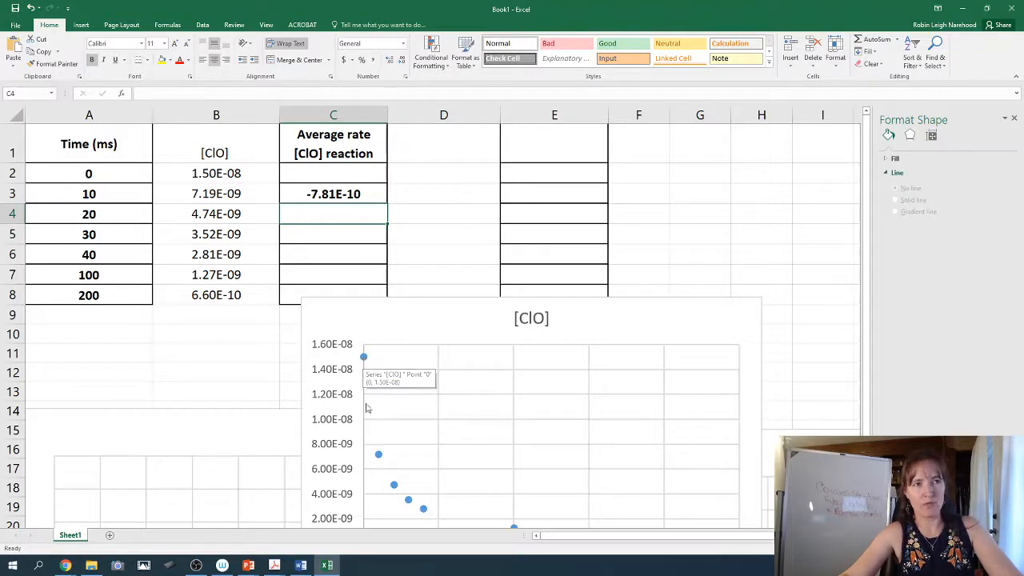
{"action": "left_click", "coordinate": [312, 196]}
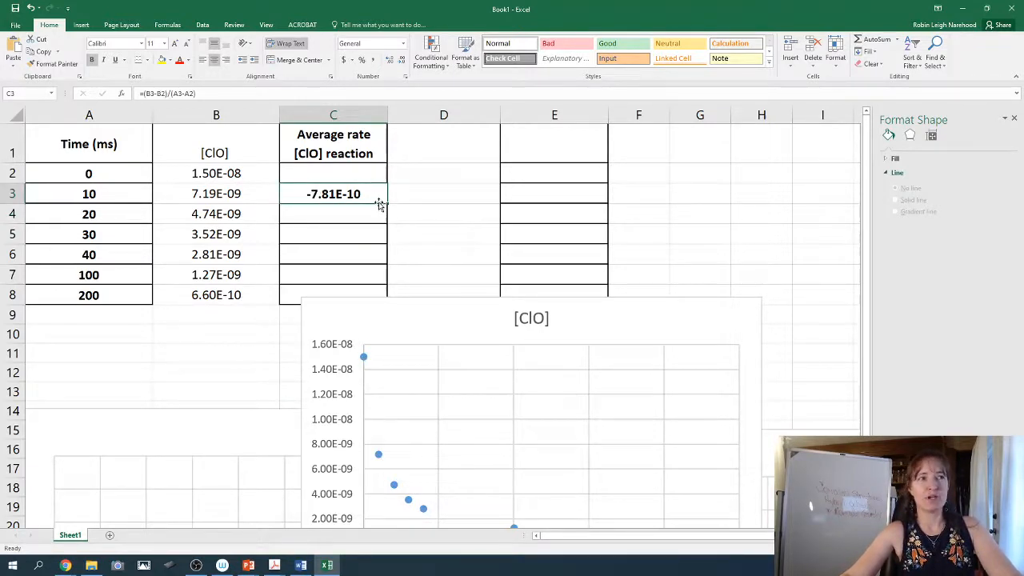
{"action": "left_click_drag", "start_coordinate": [387, 203], "coordinate": [454, 417]}
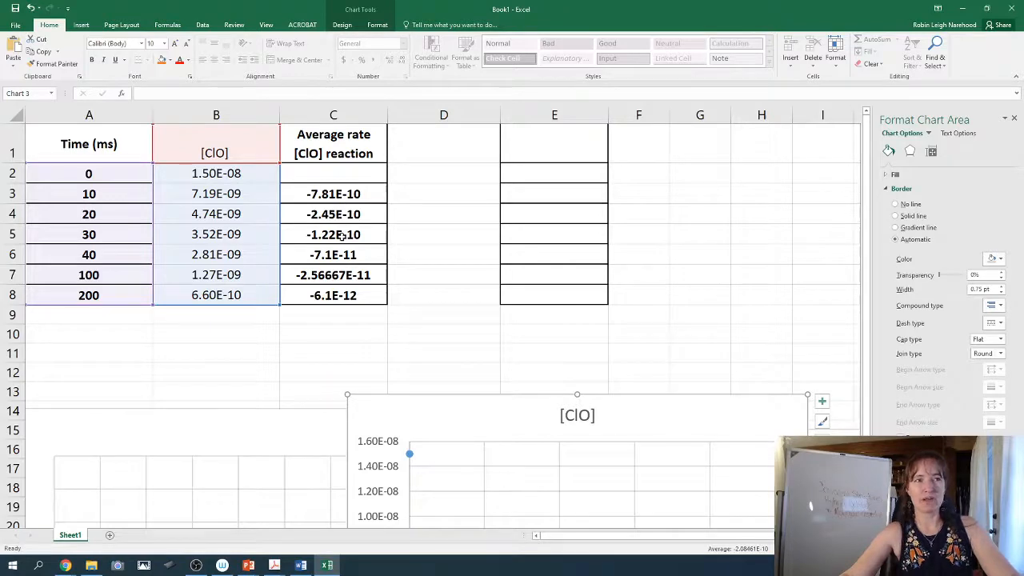
Move the [ClO] chart up beside the data table, leaving the average rate column fully uncovered.
{"action": "left_click_drag", "start_coordinate": [459, 417], "coordinate": [495, 212]}
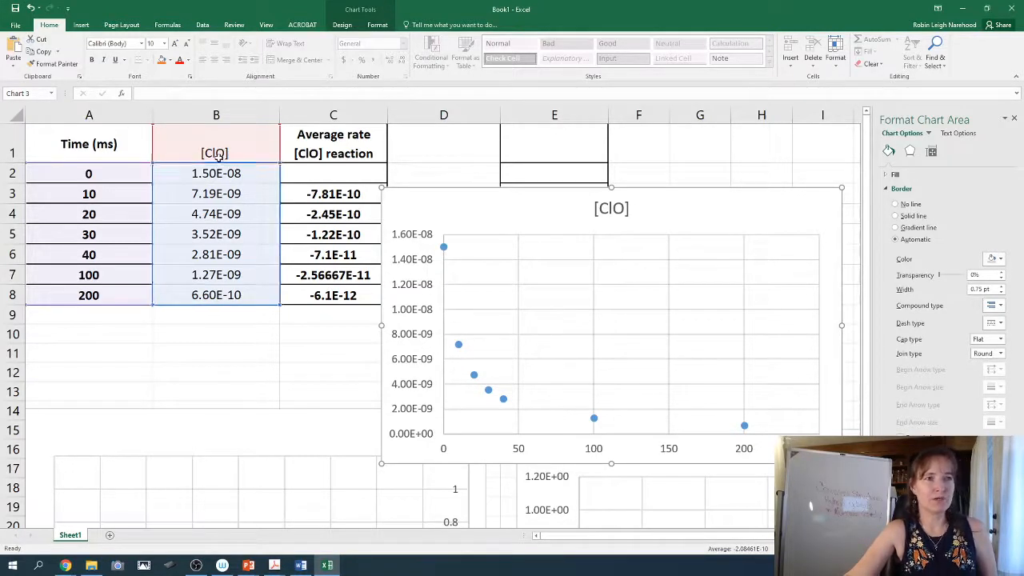
{"action": "left_click", "coordinate": [296, 171]}
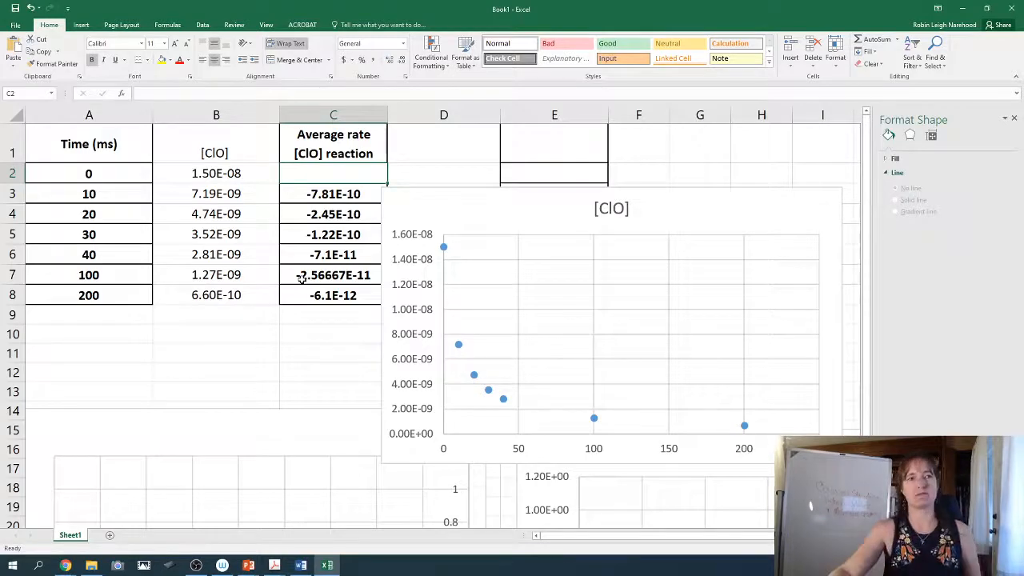
{"action": "left_click_drag", "start_coordinate": [468, 210], "coordinate": [510, 247]}
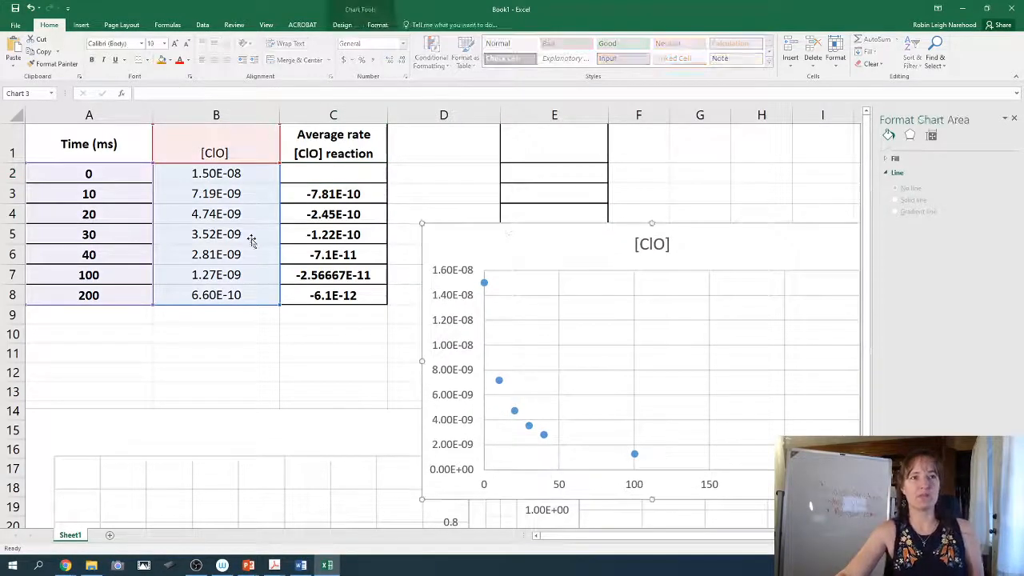